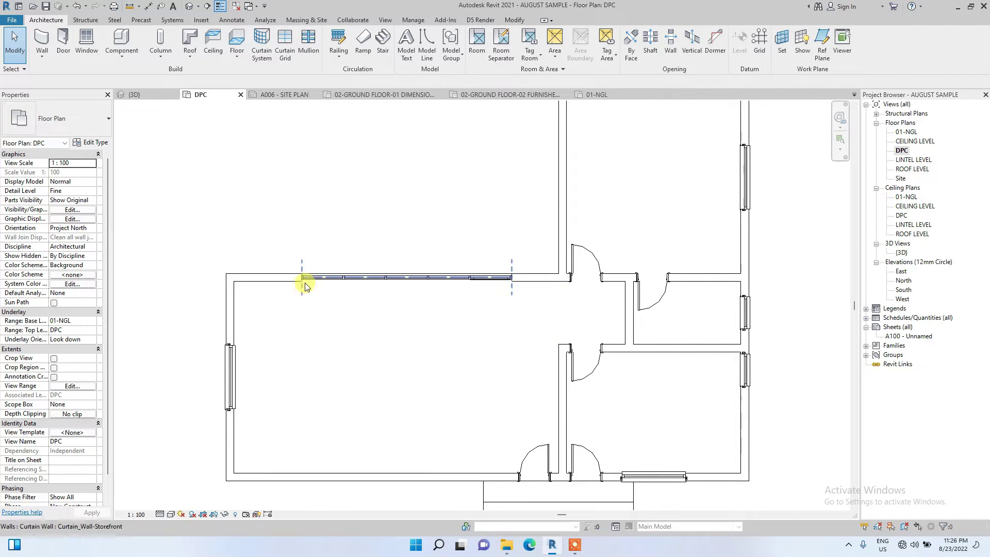
pyautogui.click(335, 278)
pyautogui.scroll(-2, 323, 277)
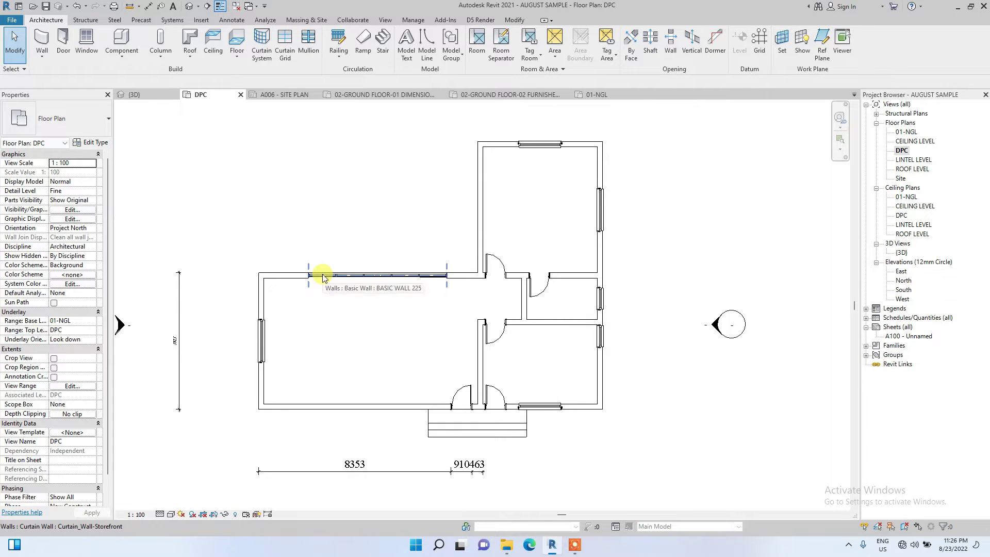
pyautogui.scroll(-1, 324, 268)
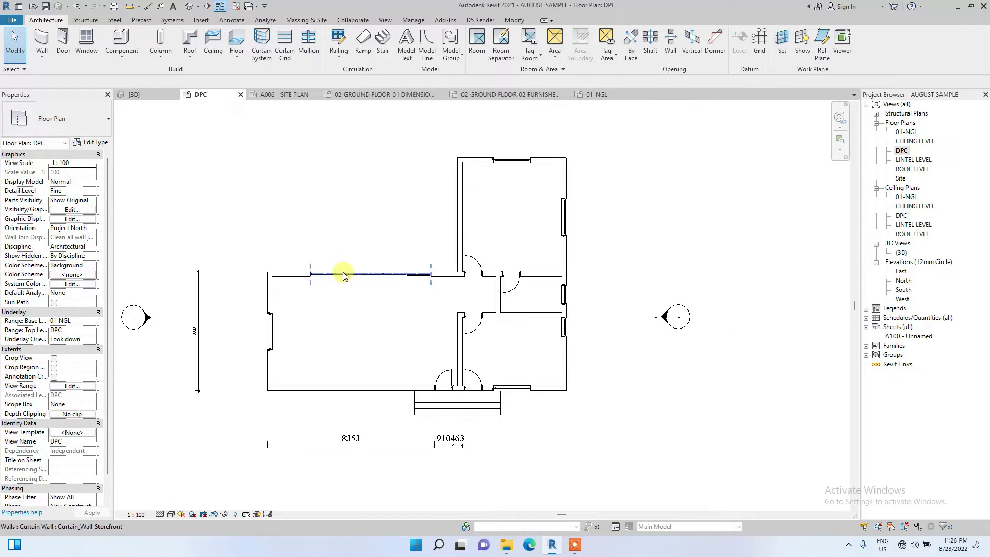
pyautogui.scroll(1, 260, 288)
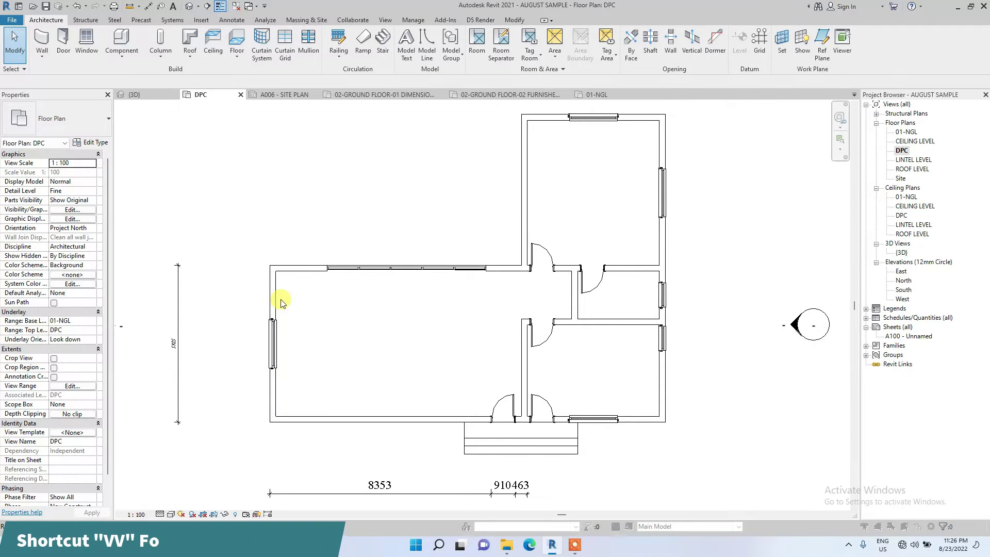
# Step: Override the Walls category's cut foreground pattern with Solid fill in the DPC plan's visibility/graphics settings
pyautogui.press('v')
pyautogui.press('v')
pyautogui.scroll(-10, 470, 242)
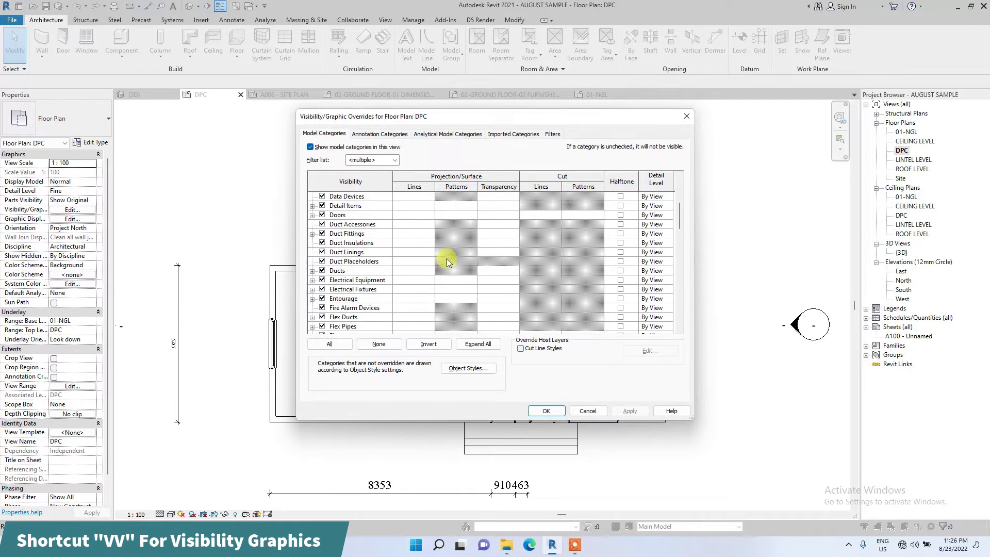
pyautogui.scroll(-10, 471, 263)
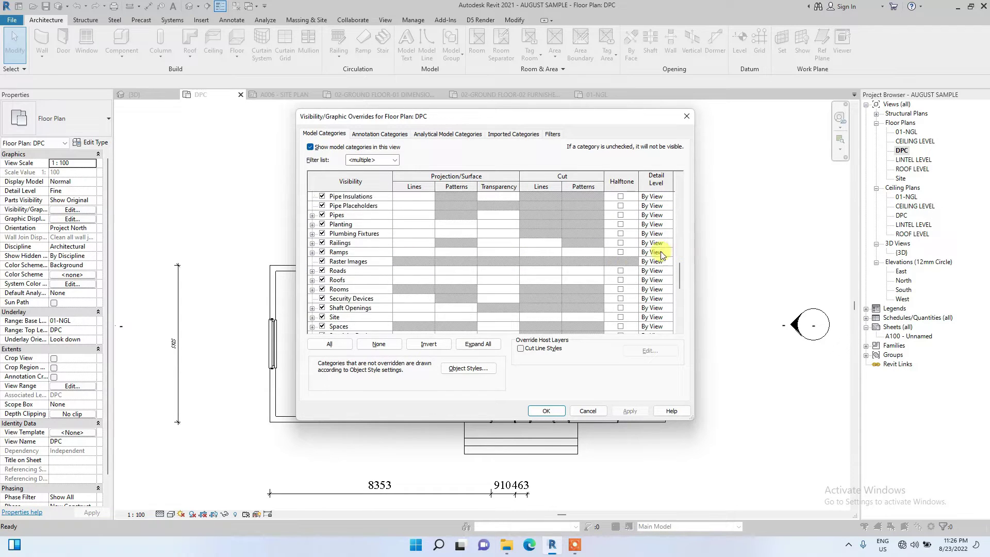
pyautogui.scroll(-1, 562, 277)
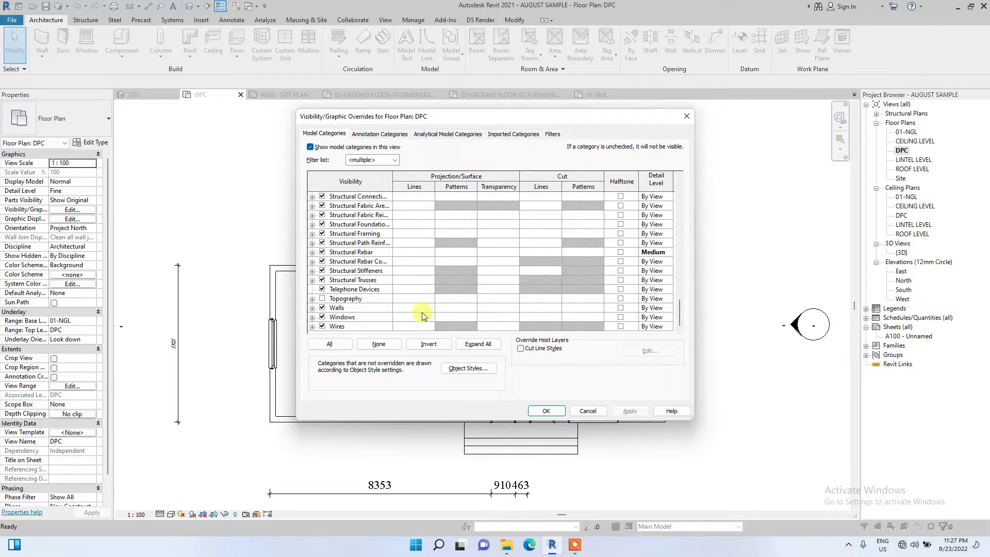
pyautogui.click(583, 310)
pyautogui.click(583, 308)
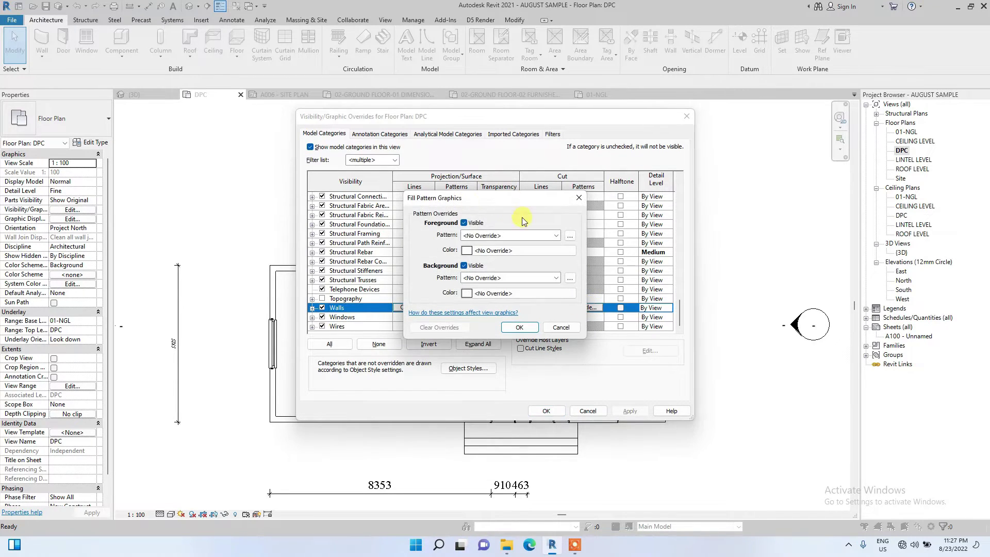
pyautogui.click(556, 236)
pyautogui.click(517, 249)
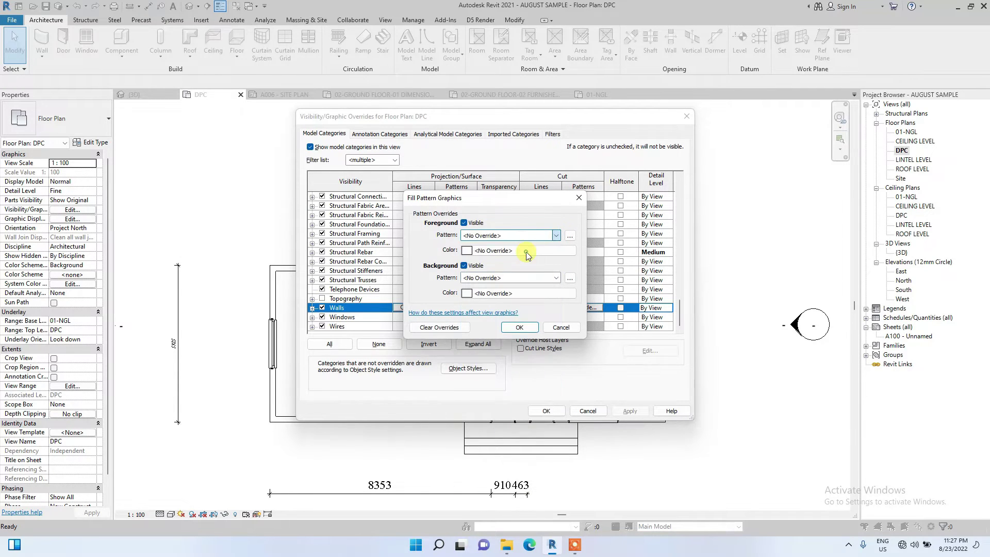
# Step: Set the walls' cut foreground pattern colour to Black and apply the overrides to the plan
pyautogui.click(468, 251)
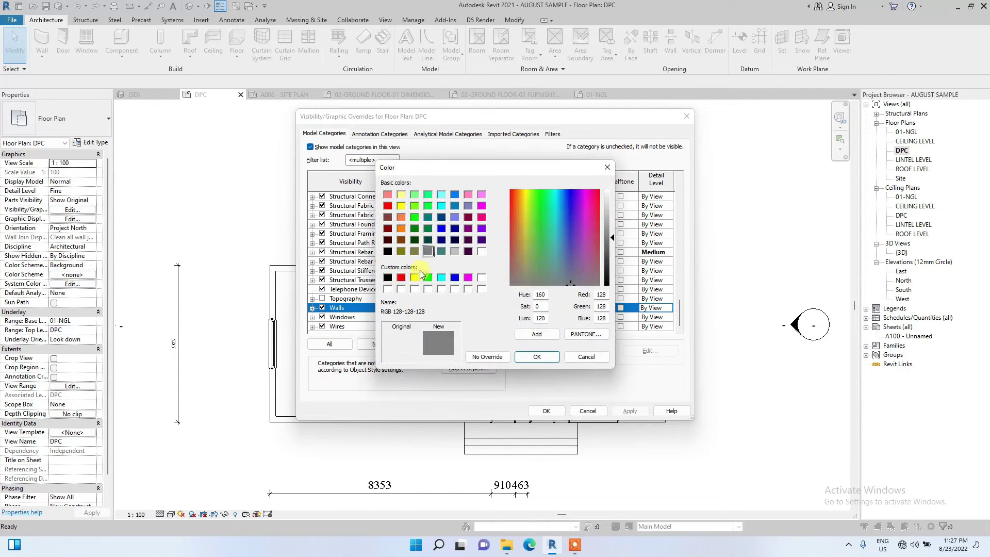
pyautogui.click(547, 357)
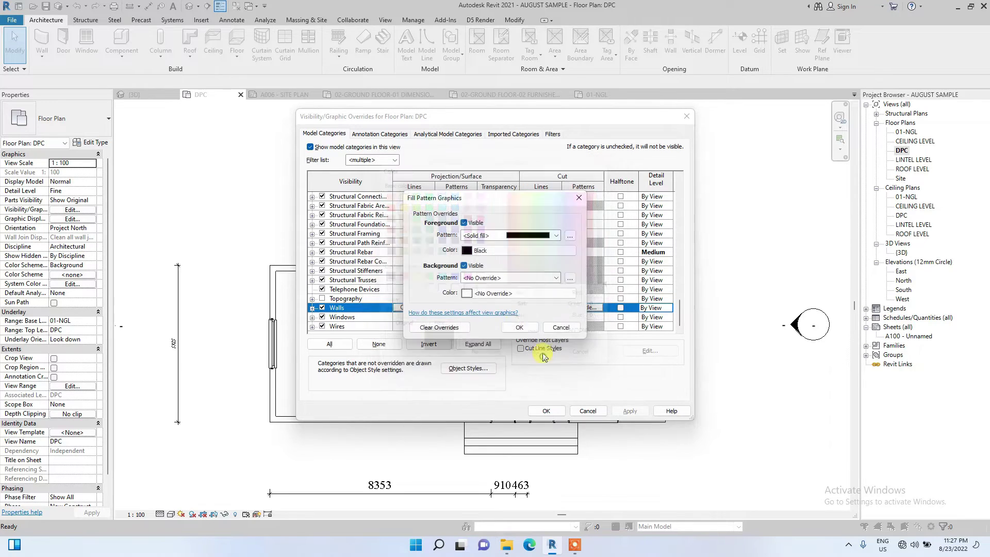
pyautogui.click(522, 390)
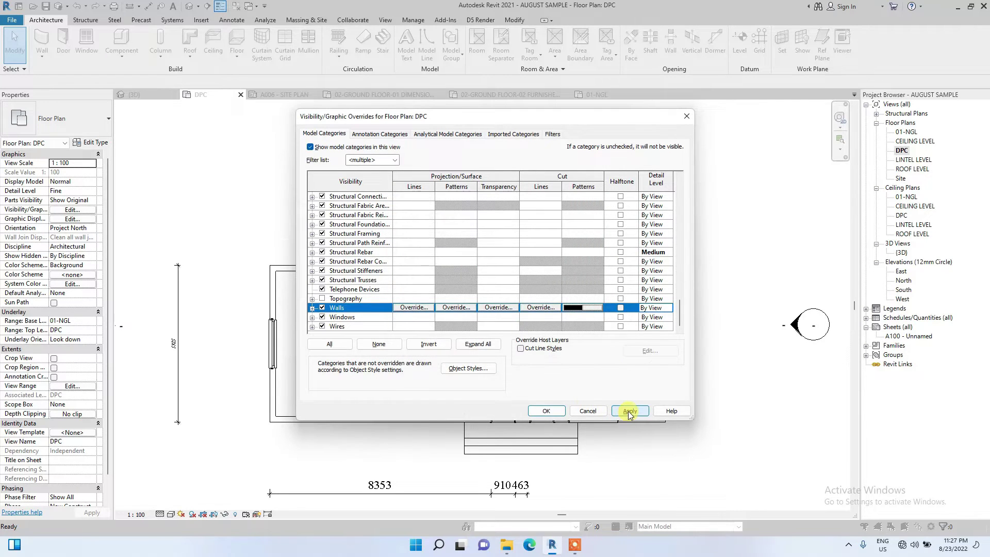
pyautogui.click(546, 411)
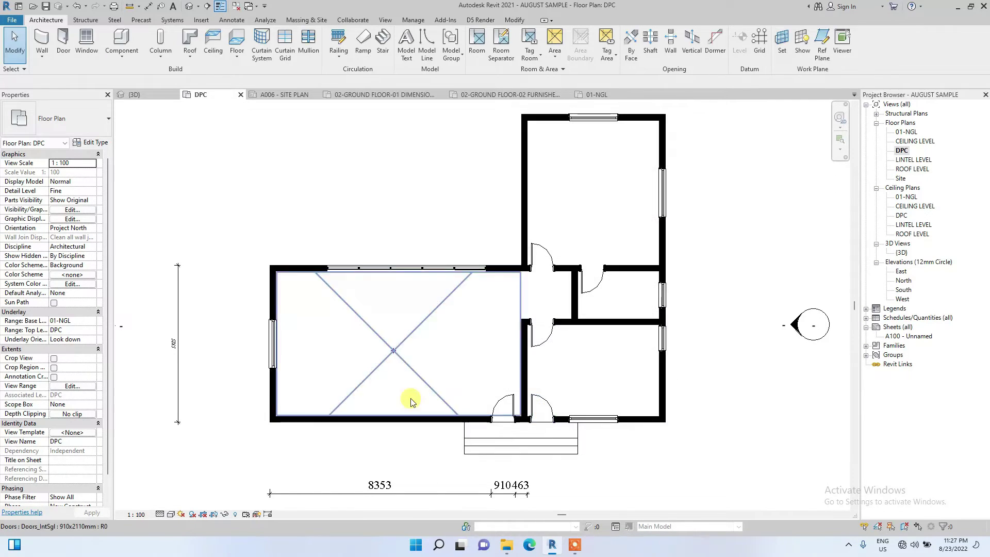
# Step: Place tagged rooms in the northern room, the small room below it, the south-east room and the space between the inner doors
pyautogui.scroll(1, 481, 309)
pyautogui.scroll(-2, 439, 312)
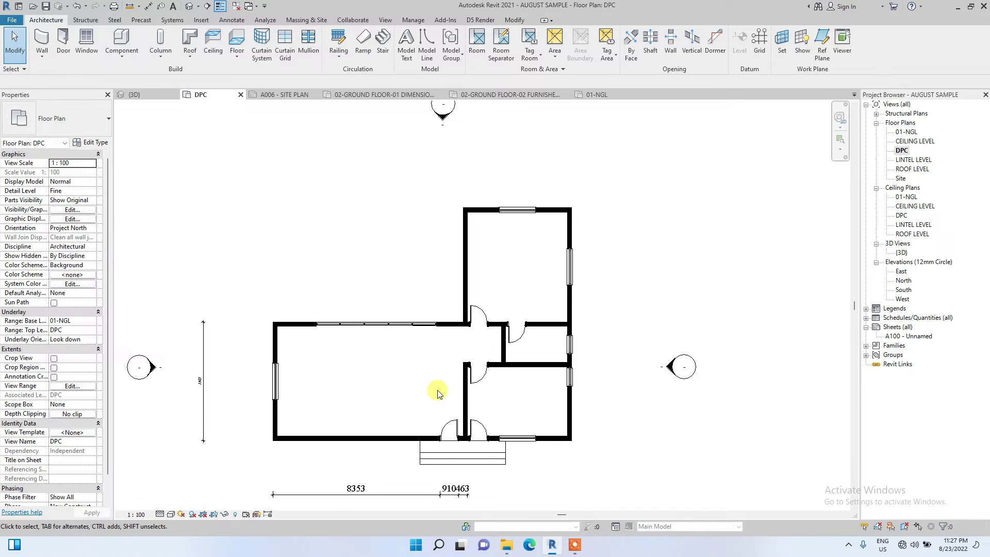
pyautogui.scroll(-1, 273, 358)
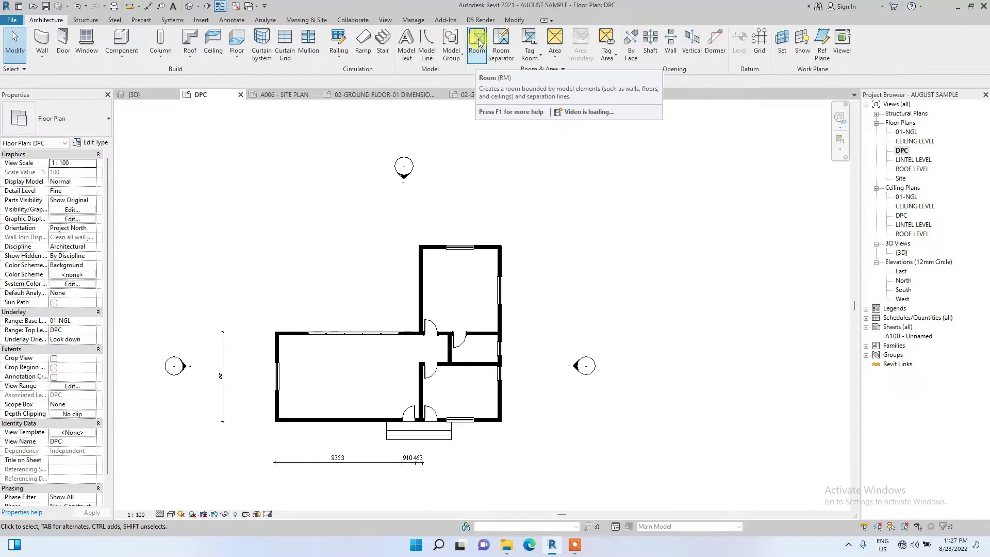
pyautogui.click(480, 55)
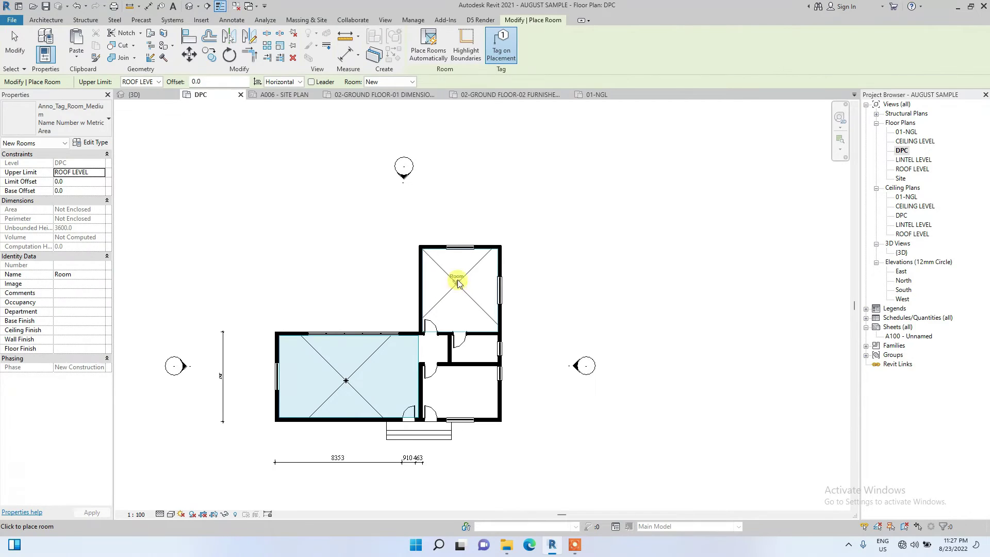
pyautogui.click(460, 291)
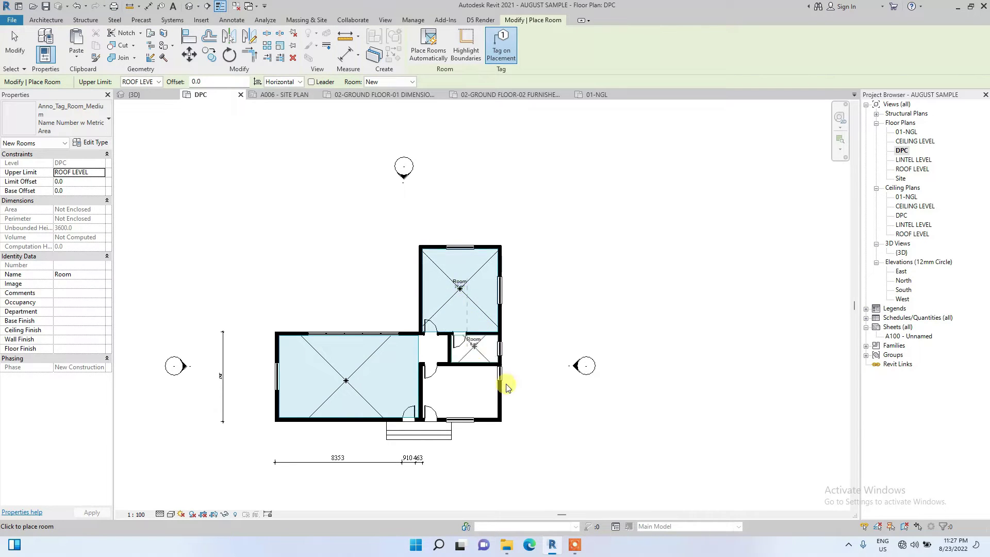
pyautogui.scroll(4, 482, 371)
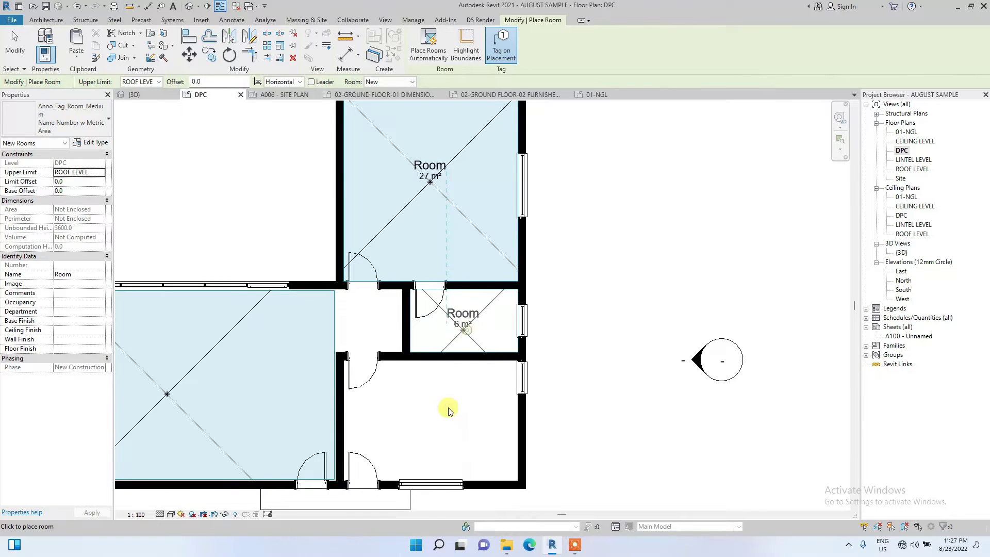
pyautogui.click(437, 428)
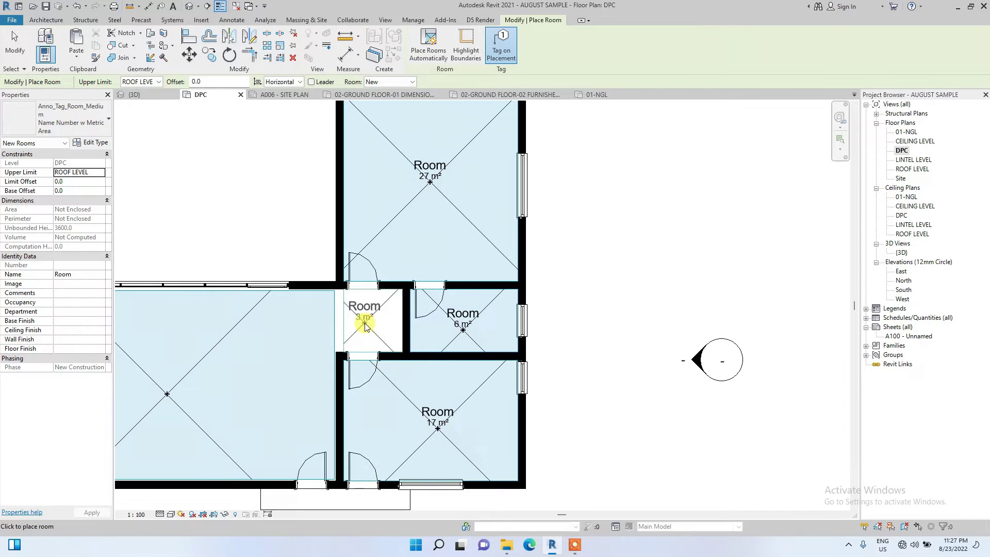
pyautogui.click(369, 330)
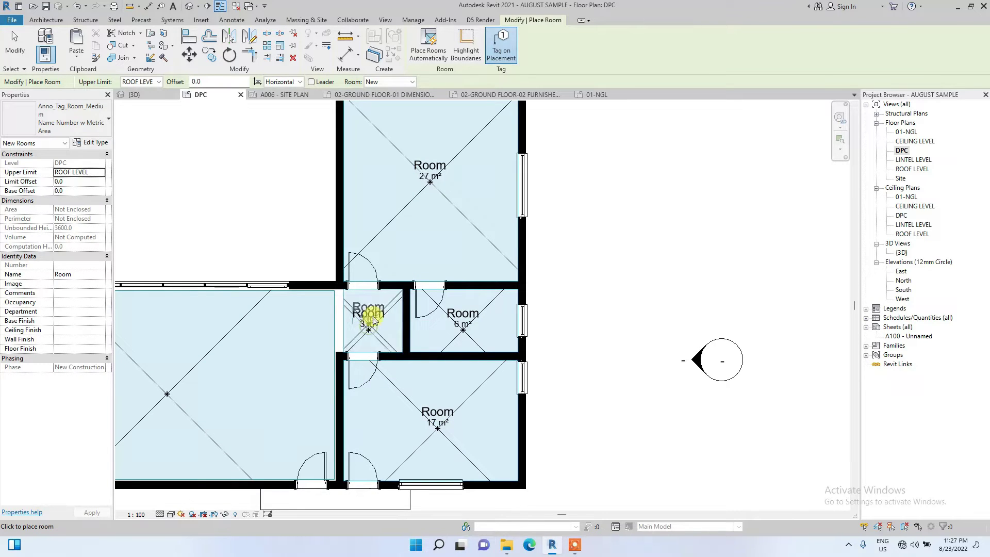
pyautogui.scroll(-4, 369, 312)
pyautogui.press('Escape')
pyautogui.press('Escape')
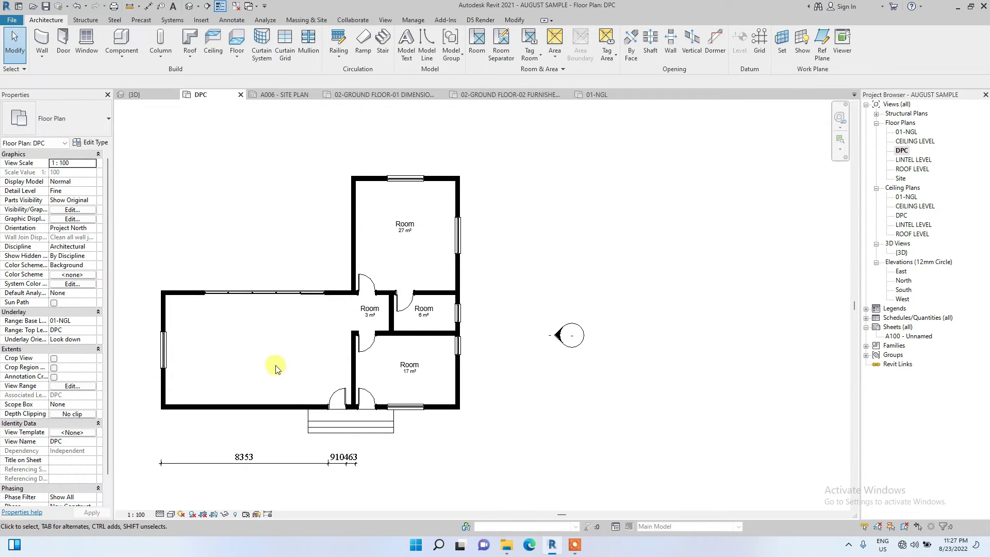
# Step: Add a room tag to the large western room and rename the room LIVING AREA
pyautogui.click(526, 62)
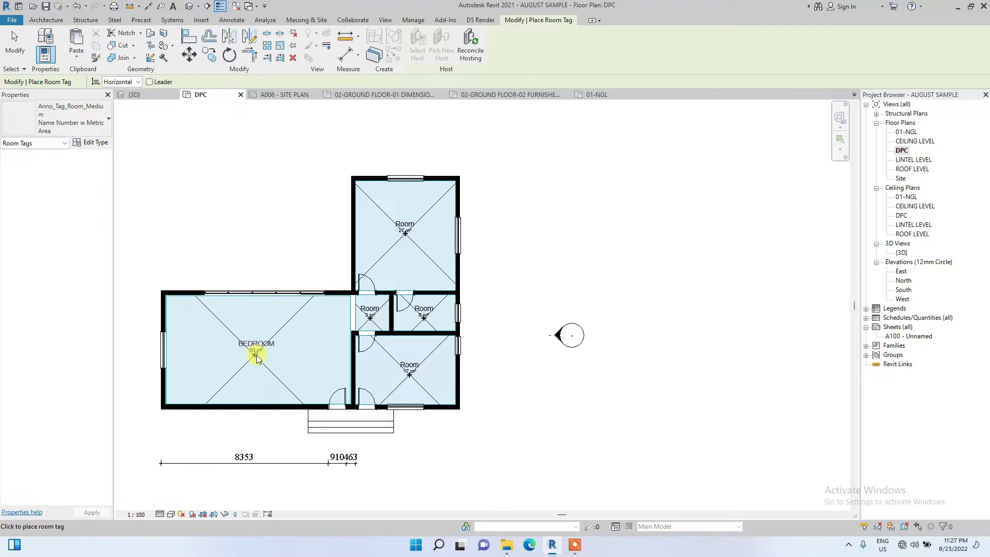
pyautogui.click(259, 359)
pyautogui.press('Escape')
pyautogui.press('Escape')
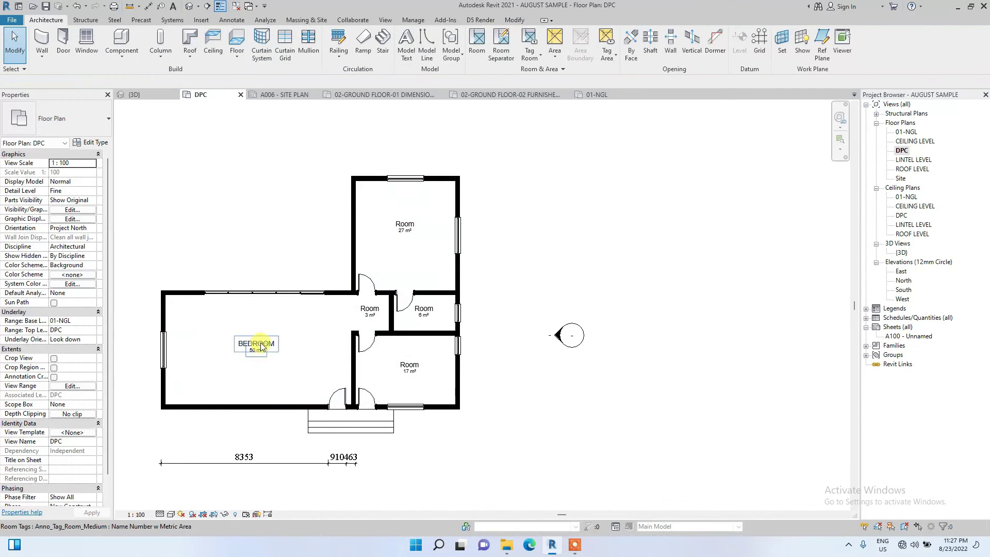
pyautogui.click(267, 345)
pyautogui.click(264, 342)
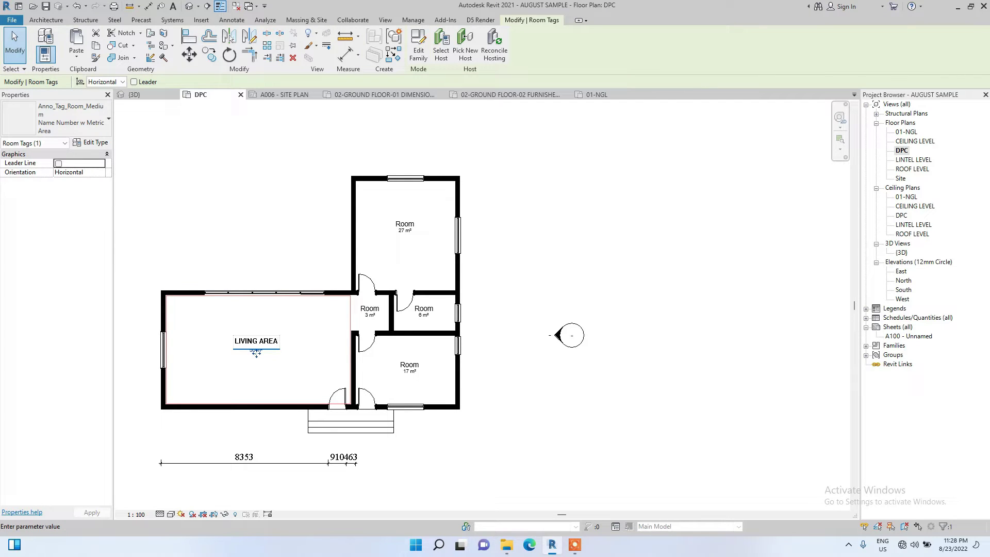
pyautogui.click(372, 310)
# Step: Rename the small room beside the living area "LOBBY" and the south-east room "KITCHEN." through their tags
pyautogui.scroll(2, 374, 313)
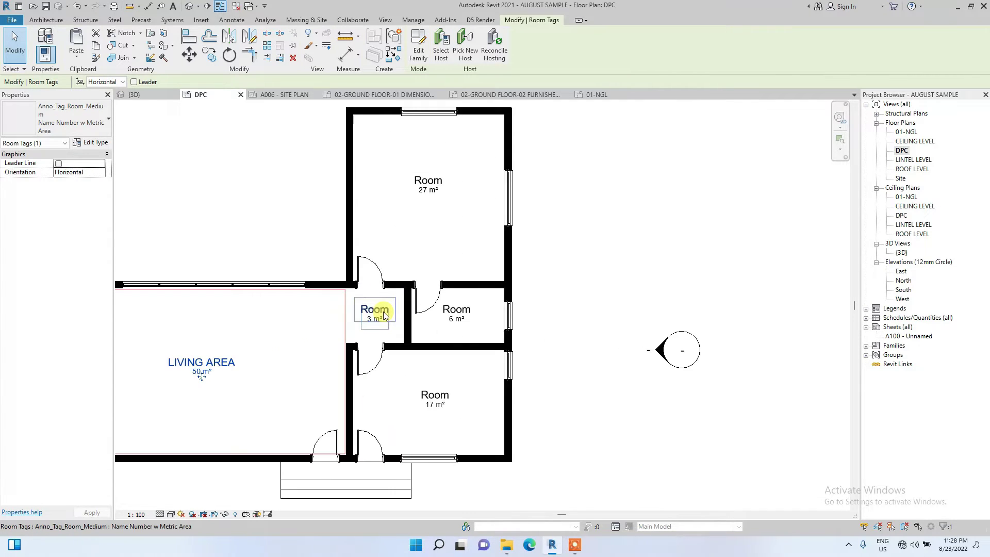
pyautogui.click(384, 312)
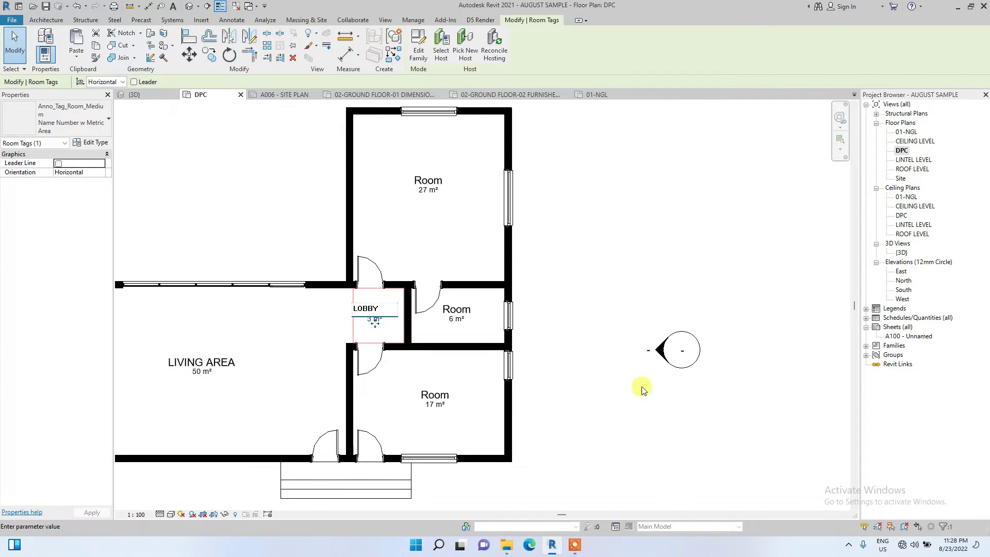
pyautogui.click(563, 400)
pyautogui.click(433, 394)
pyautogui.click(440, 394)
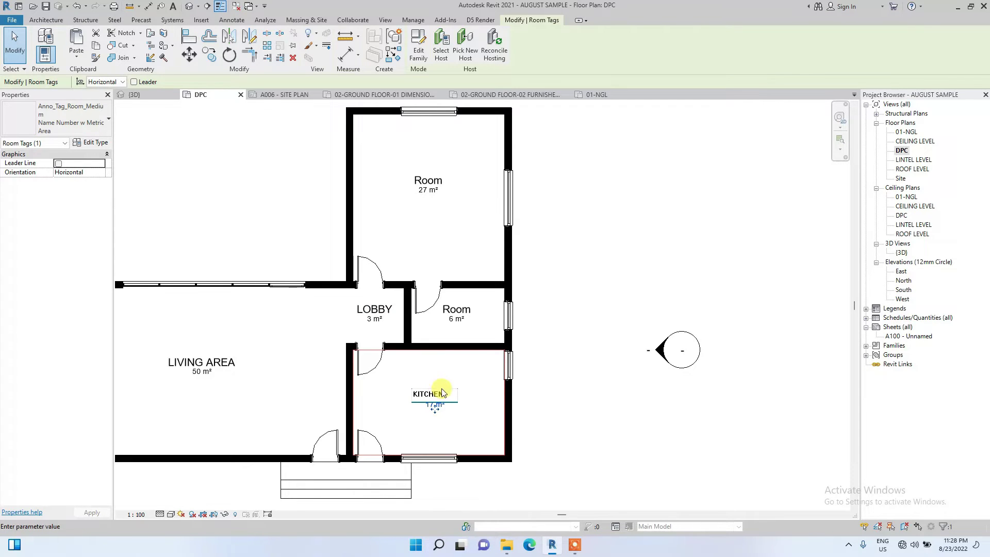
pyautogui.click(524, 366)
# Step: Rename the large northern room BEDROOM through its room tag
pyautogui.scroll(-3, 372, 330)
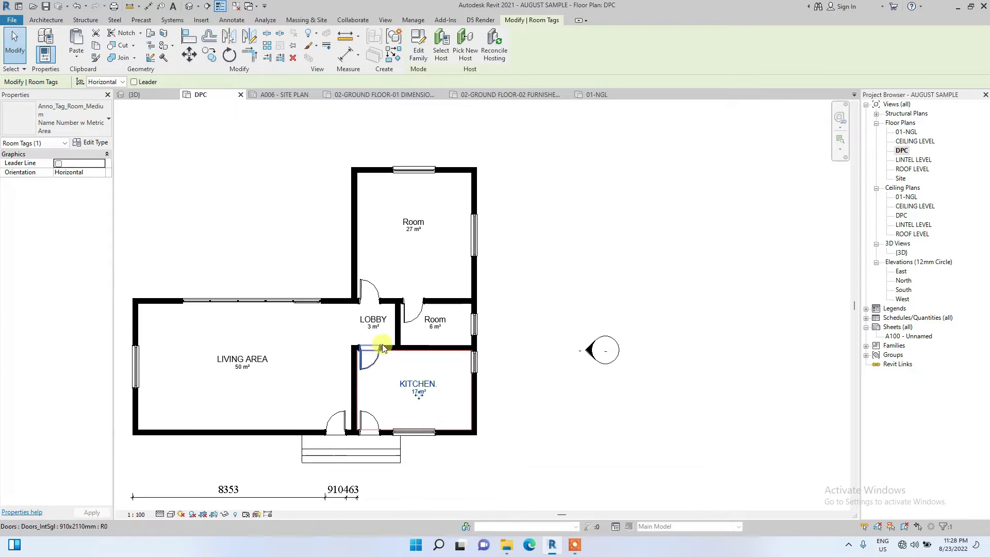
pyautogui.moveTo(395, 281); pyautogui.dragTo(404, 261, button='middle')
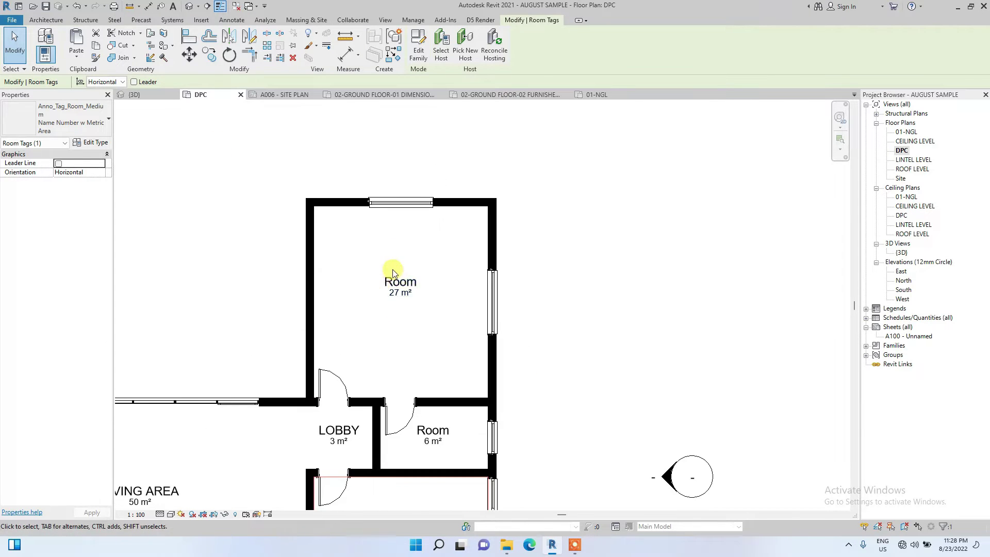
pyautogui.moveTo(374, 423); pyautogui.dragTo(404, 340, button='middle')
pyautogui.scroll(2, 435, 215)
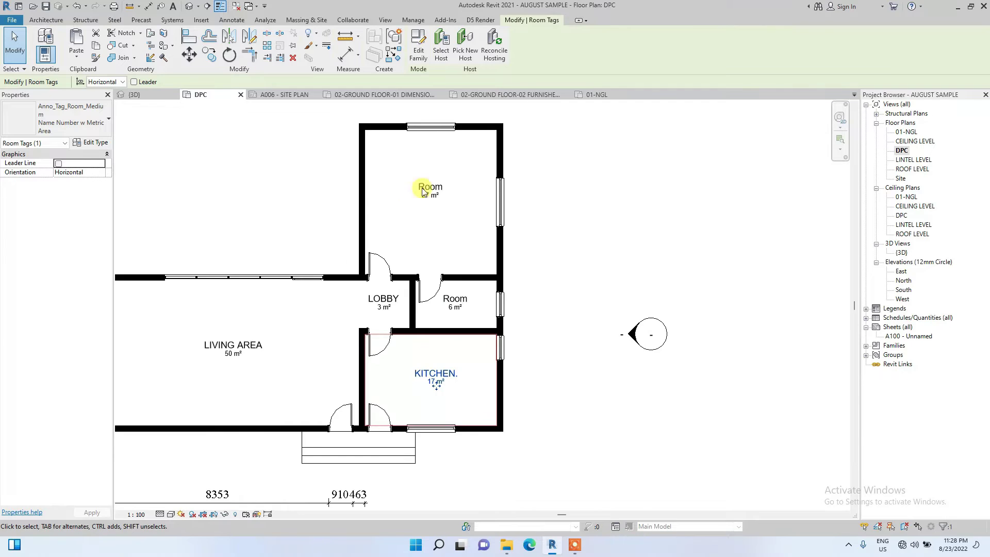
pyautogui.scroll(1, 447, 196)
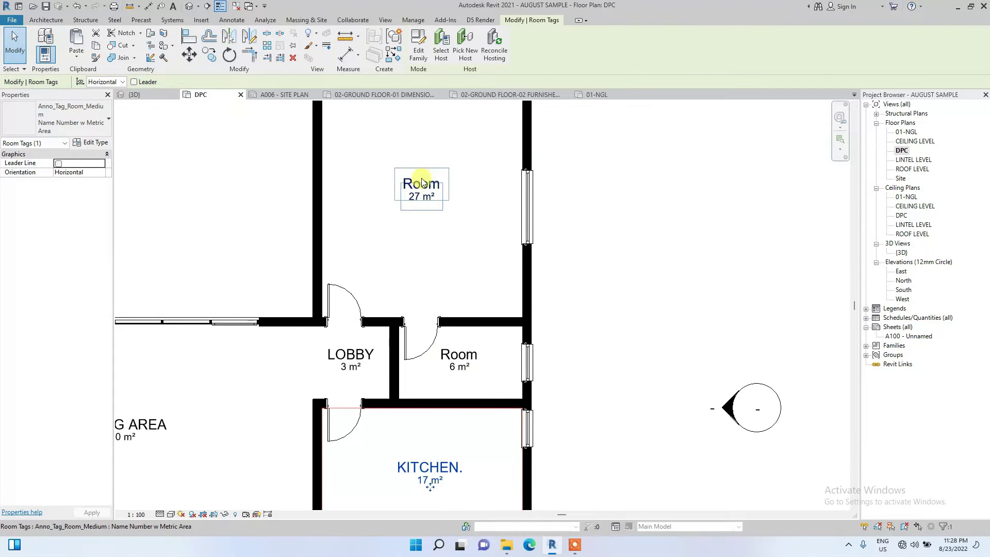
pyautogui.scroll(1, 419, 187)
pyautogui.click(429, 184)
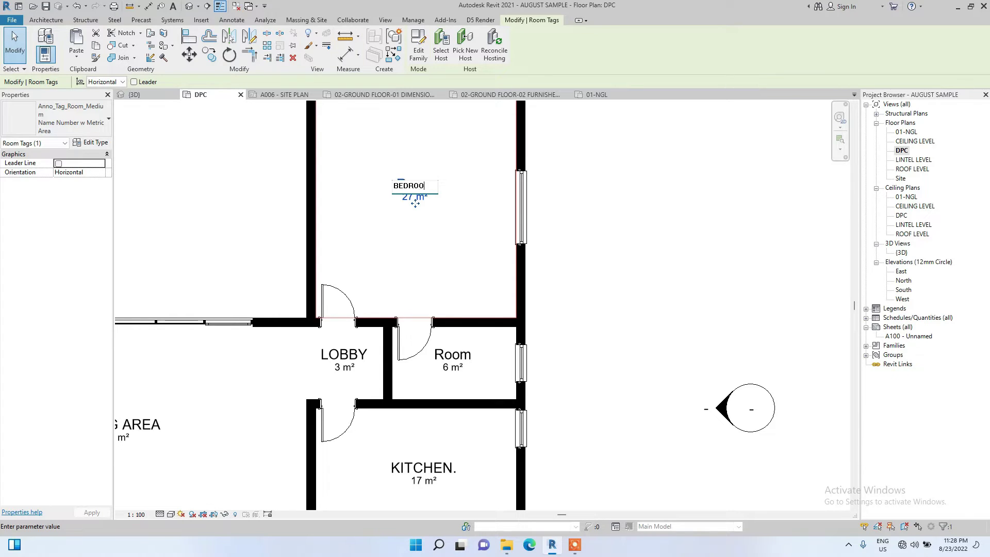
pyautogui.click(570, 220)
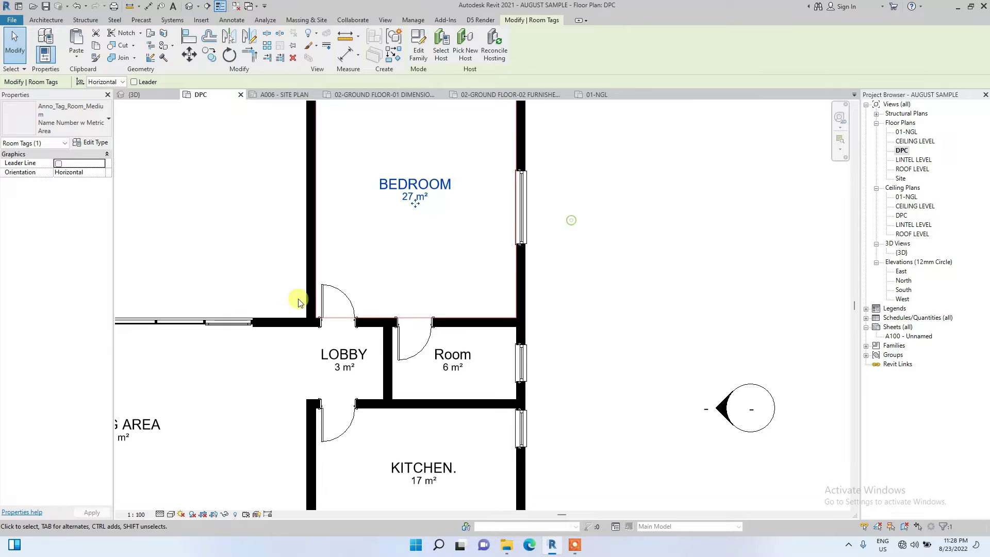
# Step: Rename the remaining small room between the bedroom and kitchen TOILET through its room tag
pyautogui.click(443, 355)
pyautogui.click(442, 356)
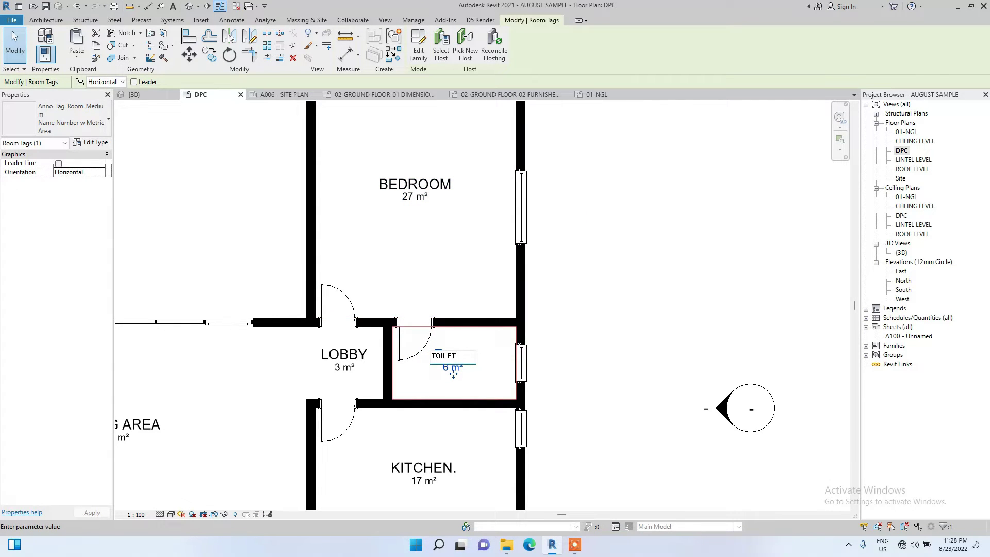
pyautogui.write('TOILET')
pyautogui.scroll(-5, 417, 248)
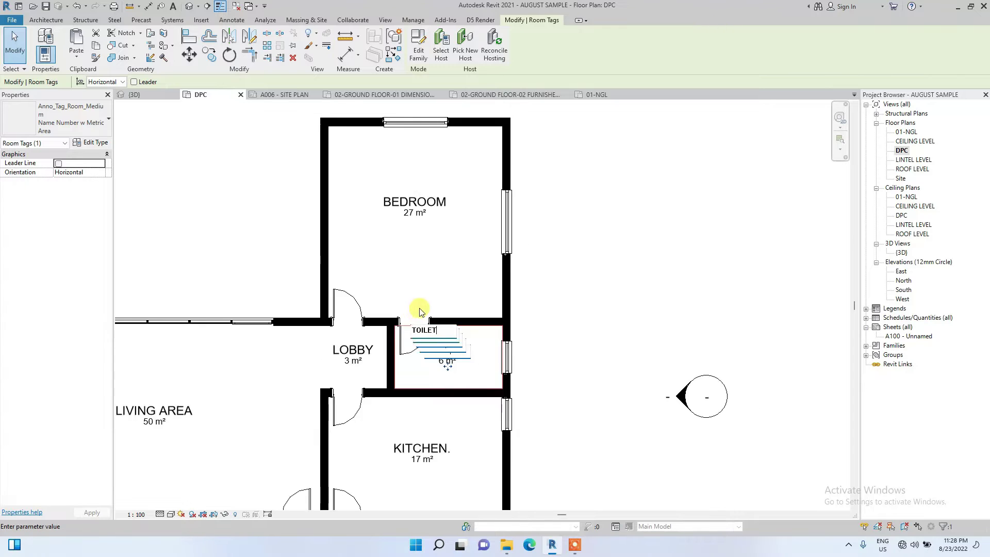
pyautogui.click(561, 267)
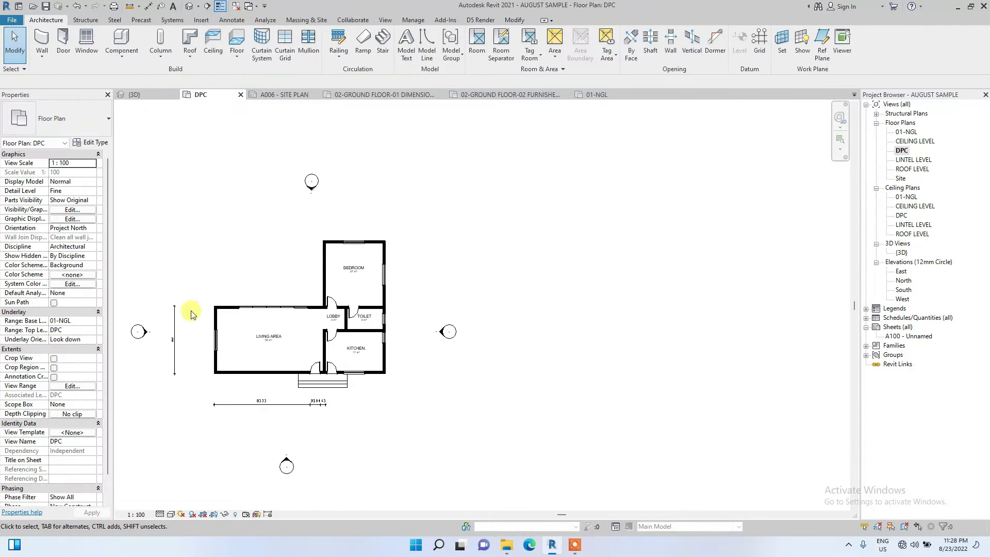
# Step: Begin placing a component and browse the Storage HDD (D:) drive for a furniture family to load
pyautogui.scroll(2, 262, 322)
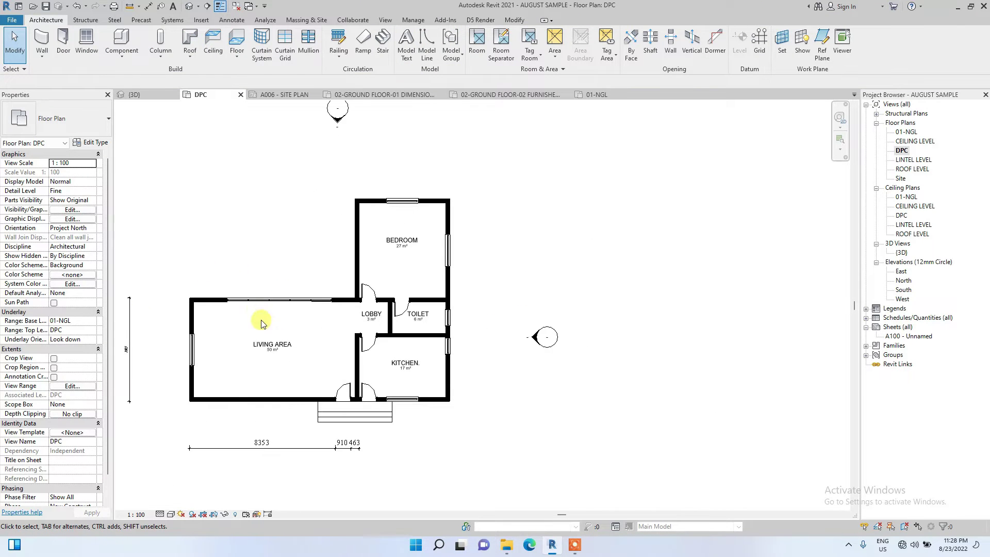
pyautogui.click(123, 41)
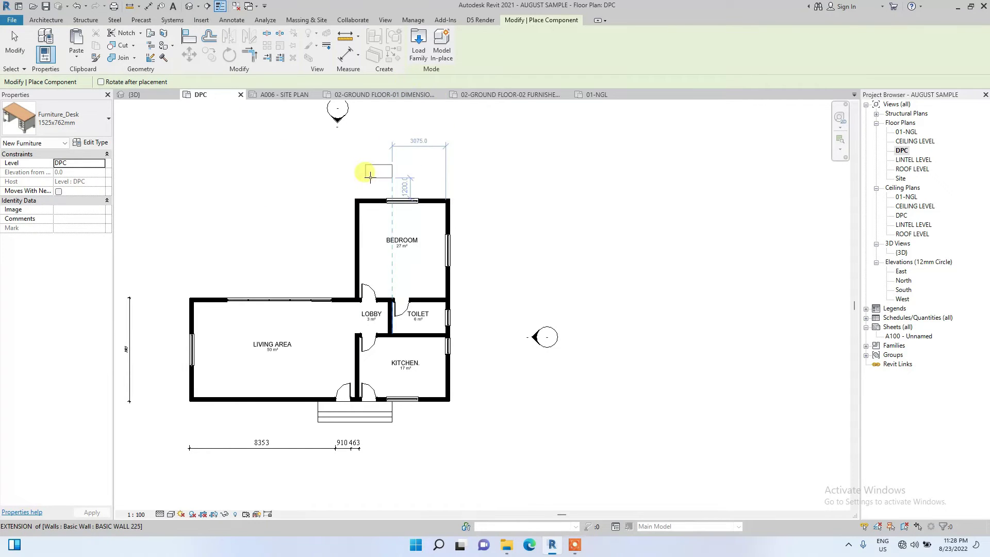
pyautogui.click(419, 47)
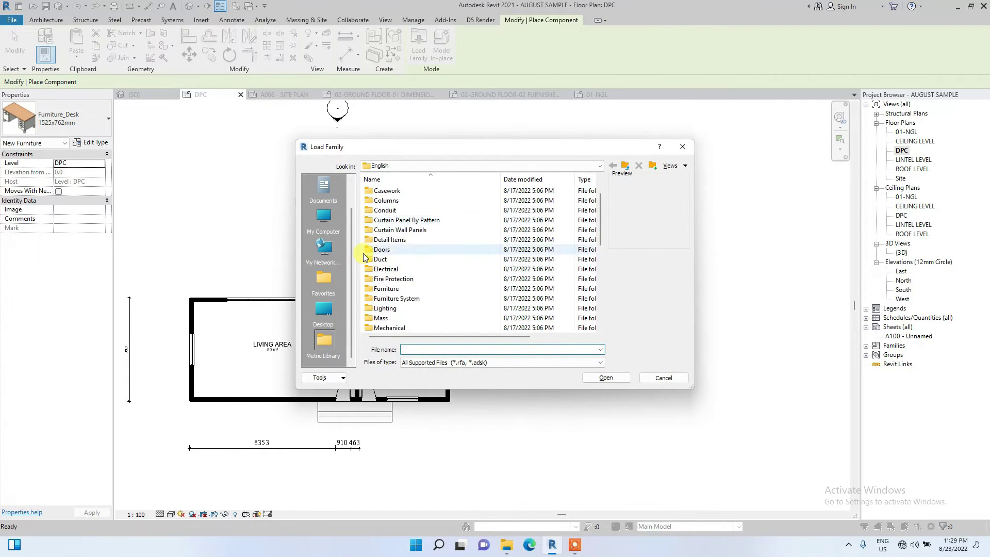
pyautogui.click(325, 232)
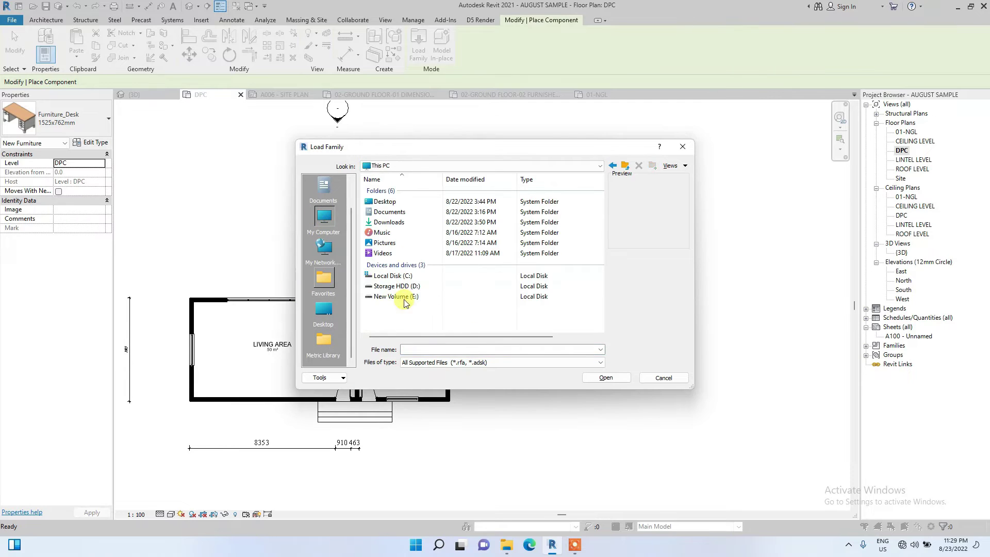
pyautogui.click(402, 287)
pyautogui.doubleClick(416, 288)
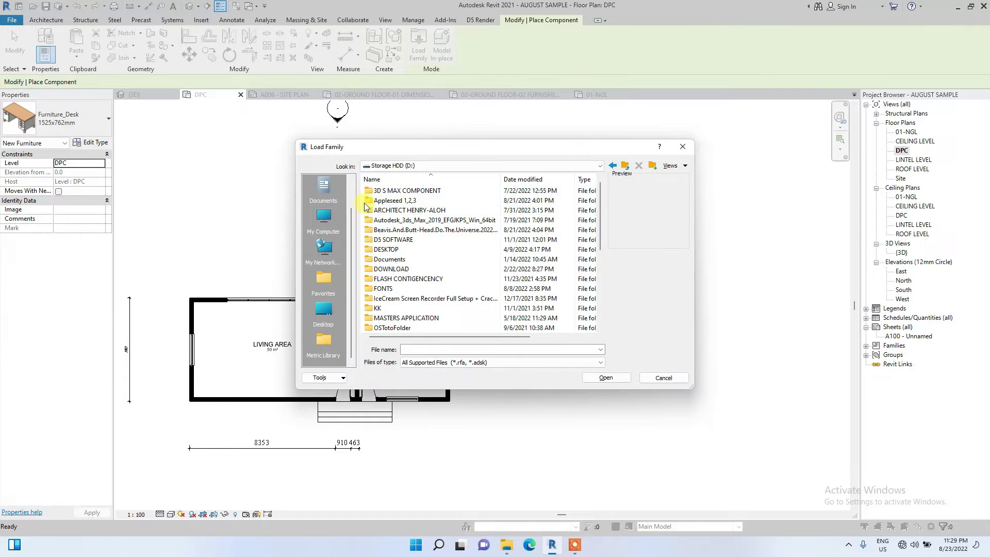
pyautogui.doubleClick(405, 191)
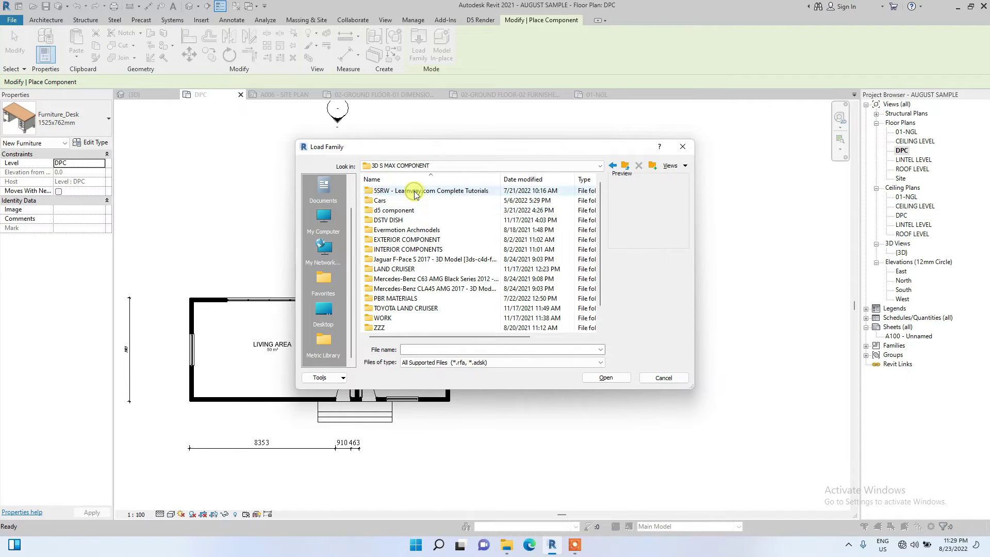
pyautogui.click(623, 165)
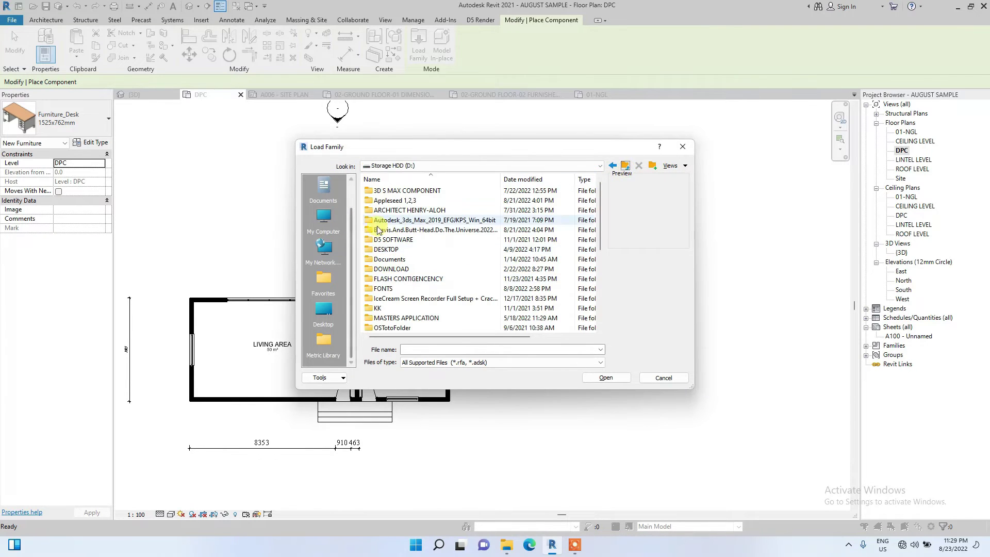
# Step: Find the revit component folder on the storage drive and open its FURNITURE subfolder
pyautogui.doubleClick(400, 210)
pyautogui.scroll(-10, 409, 227)
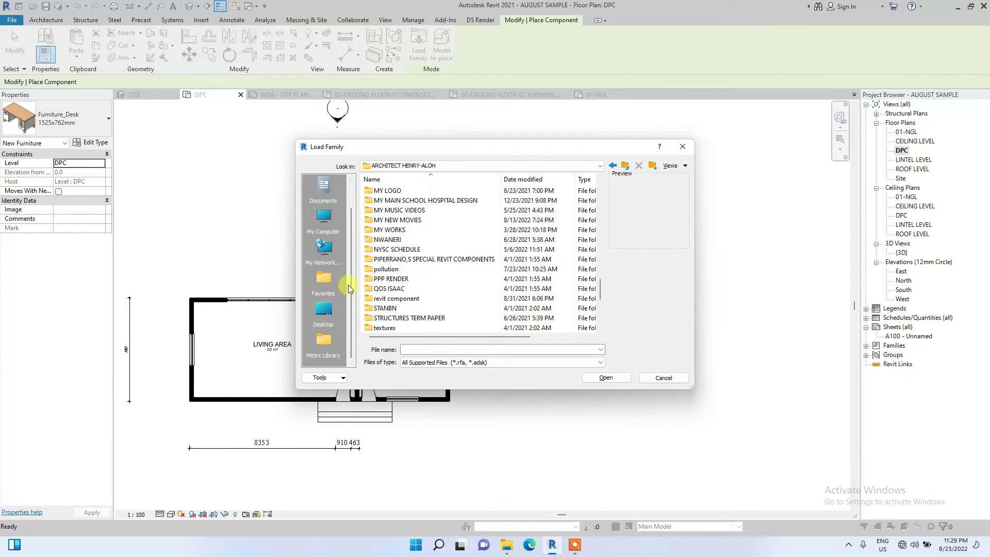
pyautogui.doubleClick(390, 298)
pyautogui.scroll(-4, 408, 251)
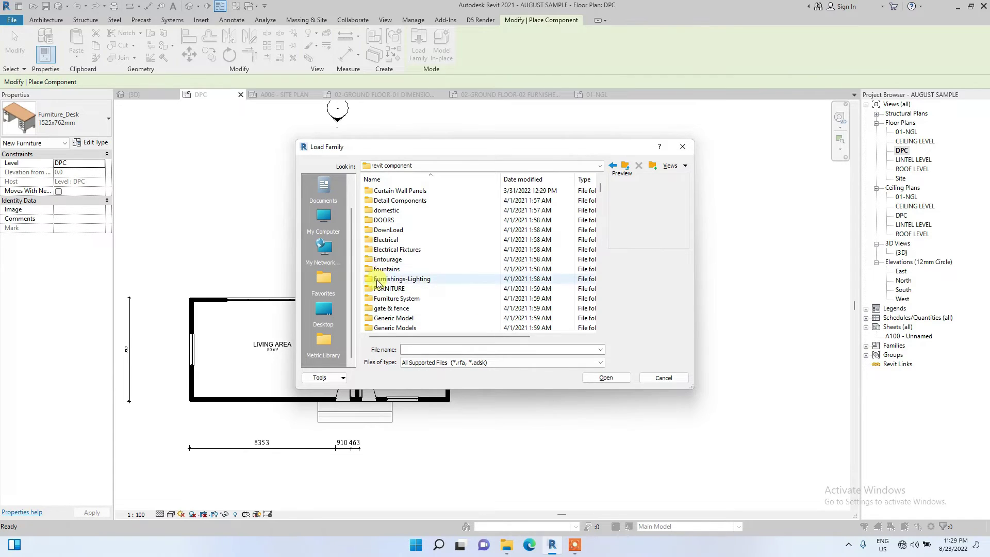
pyautogui.doubleClick(394, 289)
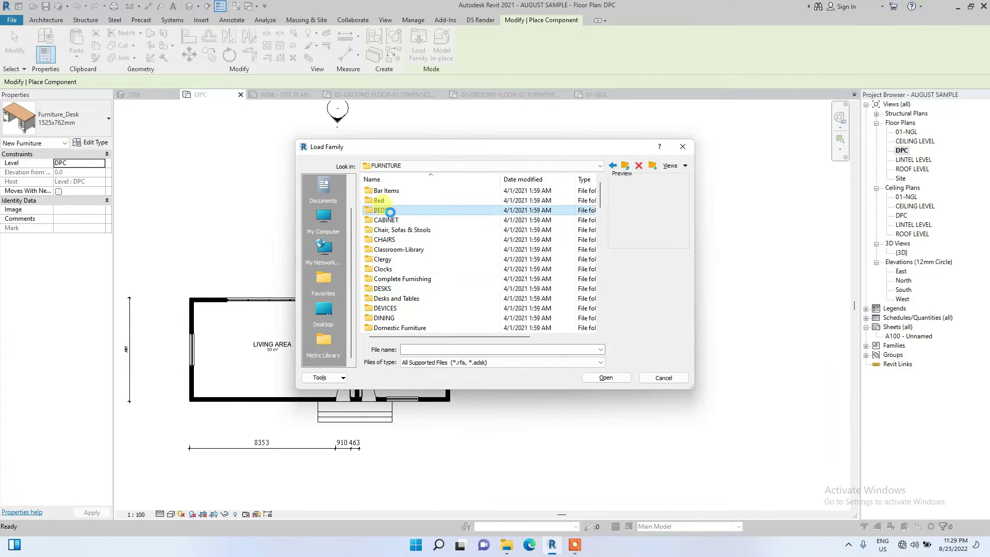
# Step: Load the Bed - Hospital family from the BEDS folder and leave component placement without placing it
pyautogui.doubleClick(384, 211)
pyautogui.click(400, 221)
pyautogui.click(405, 210)
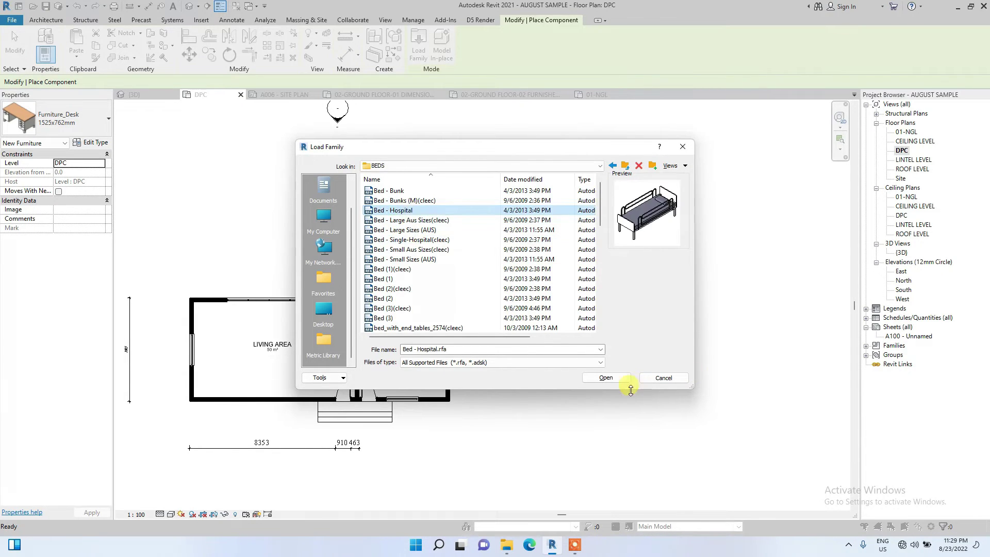
pyautogui.click(613, 380)
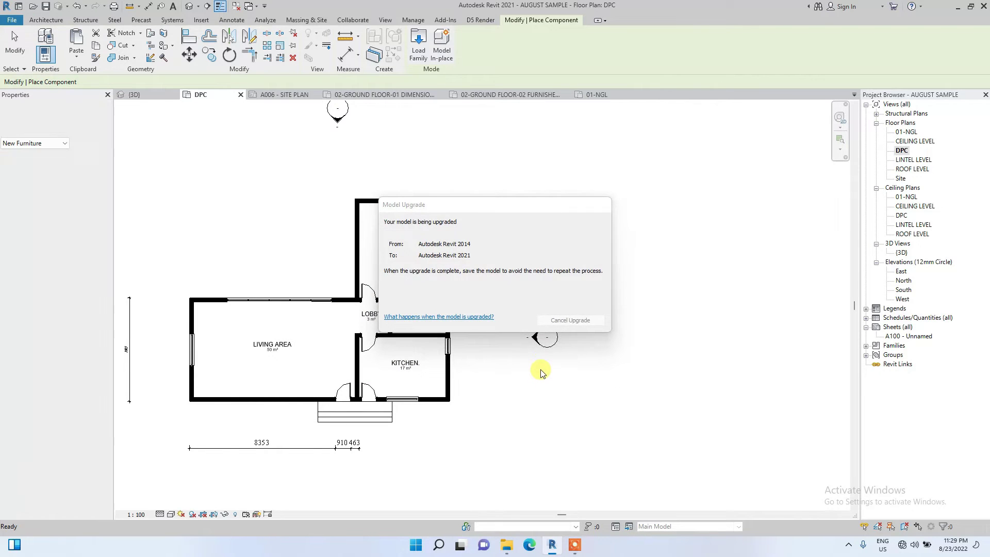
pyautogui.scroll(2, 256, 351)
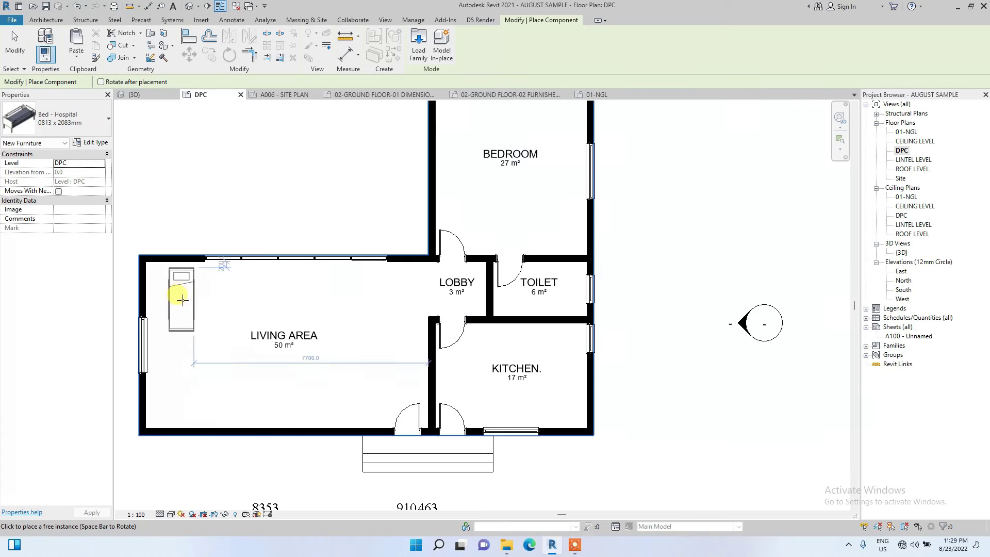
pyautogui.scroll(-2, 228, 328)
pyautogui.press('Escape')
pyautogui.press('Escape')
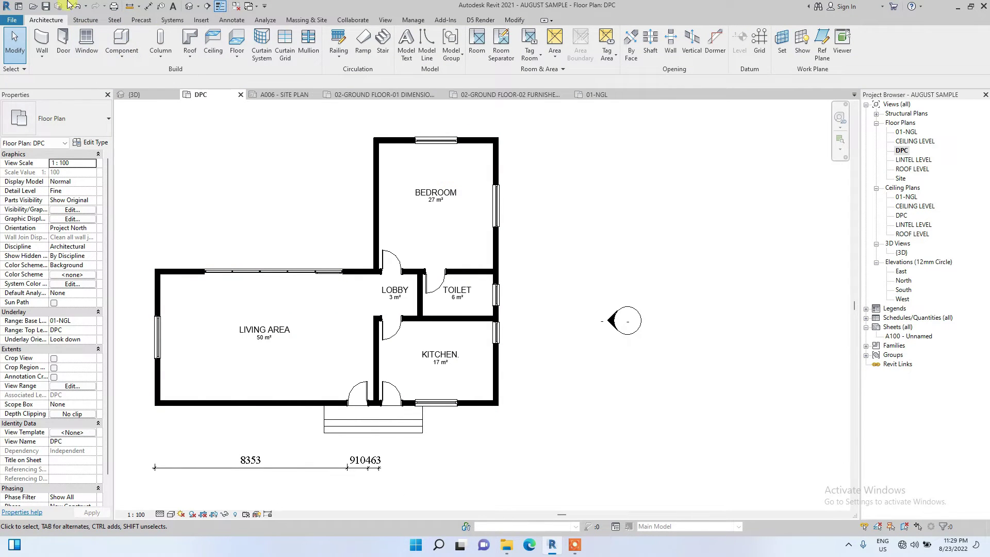
# Step: Restart component placement with the Divano Fiji sofa type of the Divano_10486 family
pyautogui.click(121, 41)
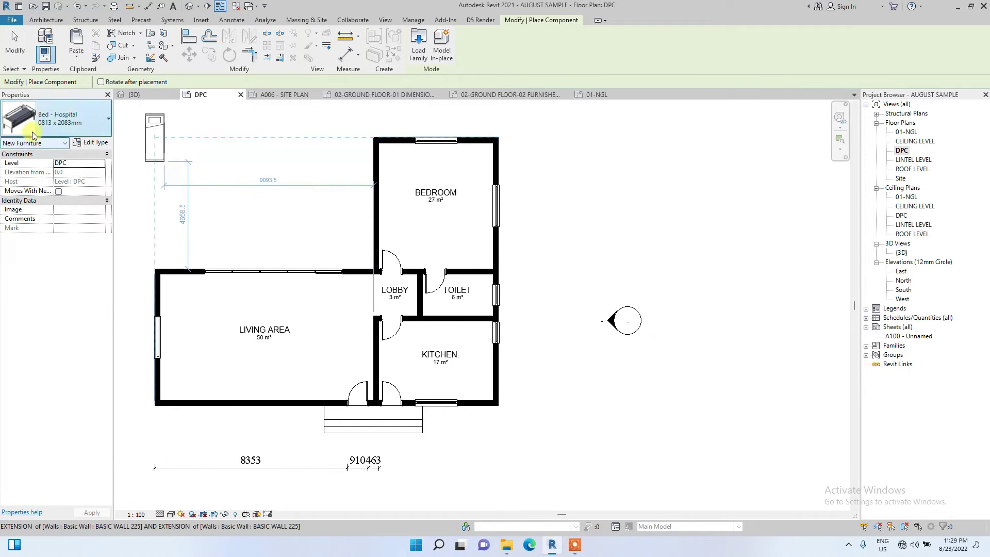
pyautogui.click(52, 121)
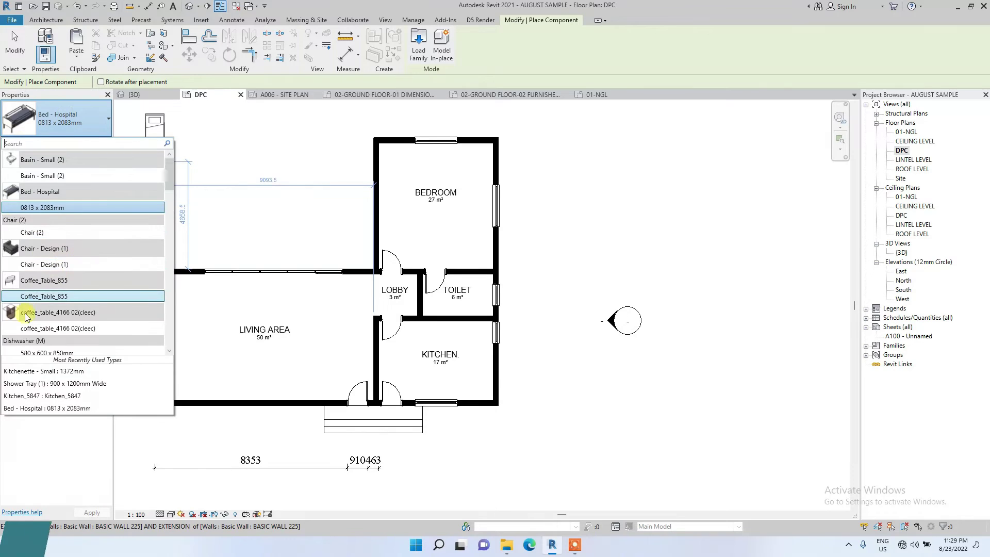
pyautogui.scroll(-3, 58, 255)
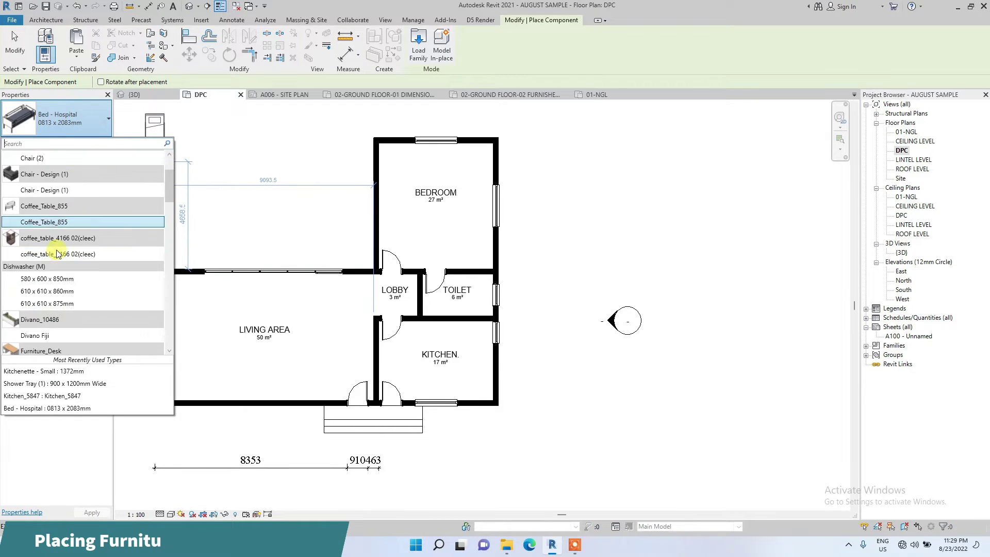
pyautogui.click(35, 335)
pyautogui.scroll(2, 234, 307)
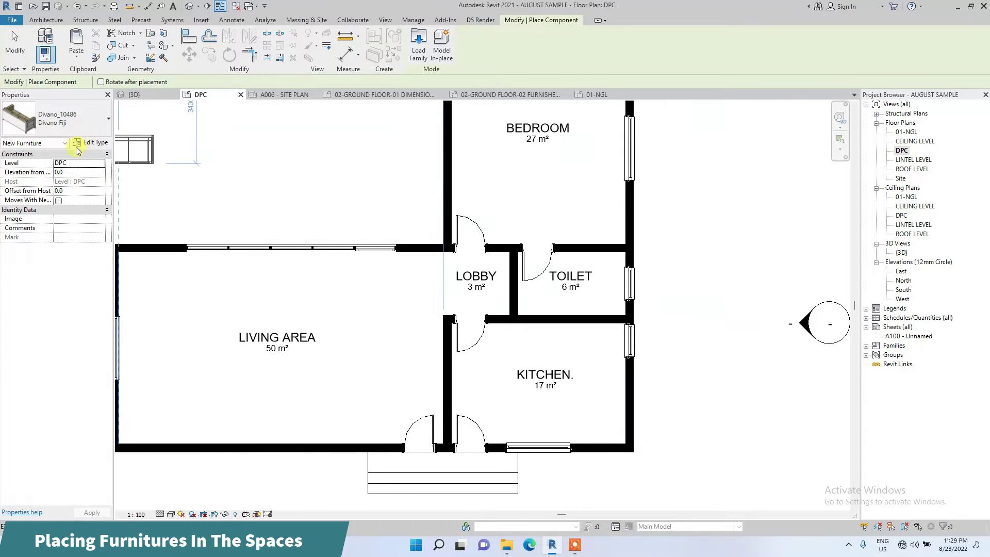
# Step: Set the Divano Fiji sofa type's Larghezza dimension to 2400 mm
pyautogui.click(93, 144)
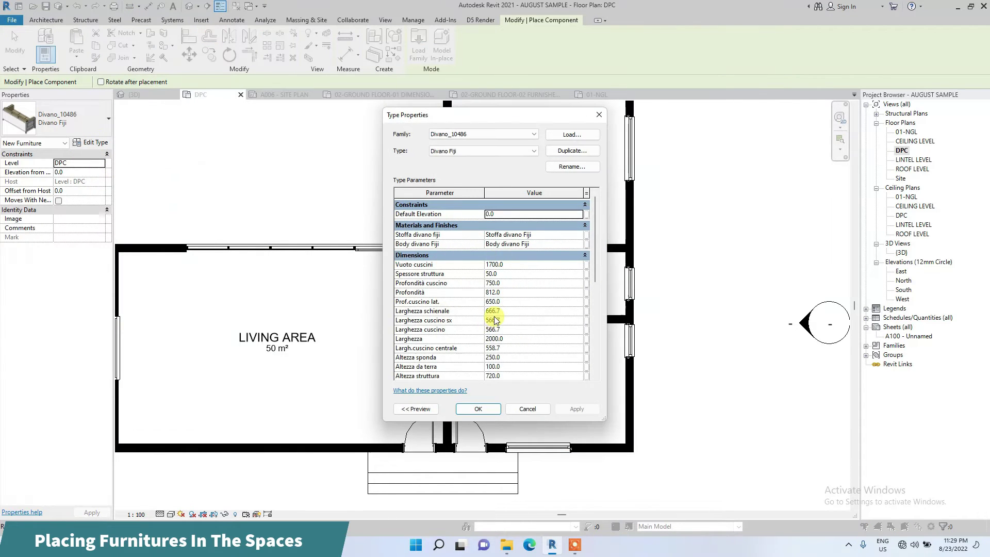
pyautogui.scroll(-2, 496, 321)
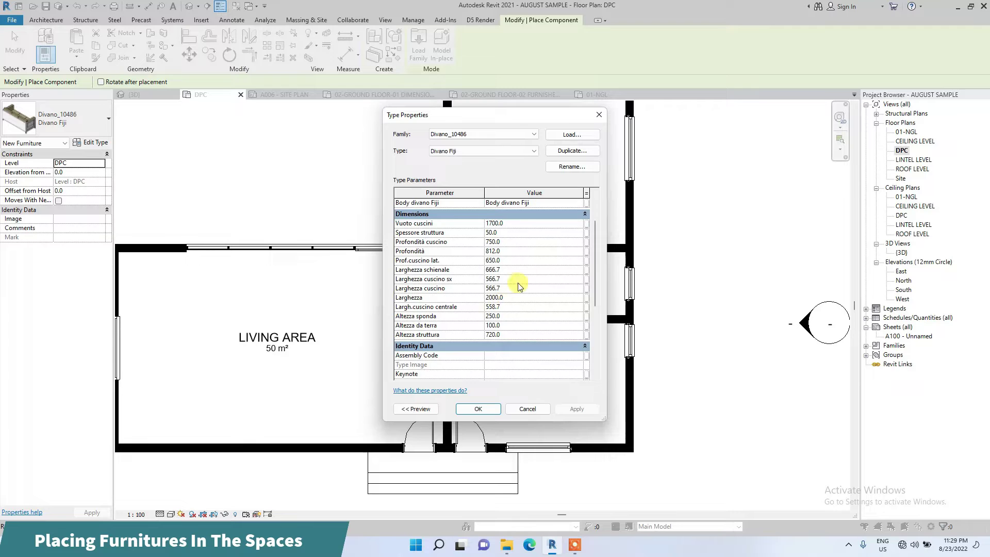
pyautogui.scroll(1, 519, 287)
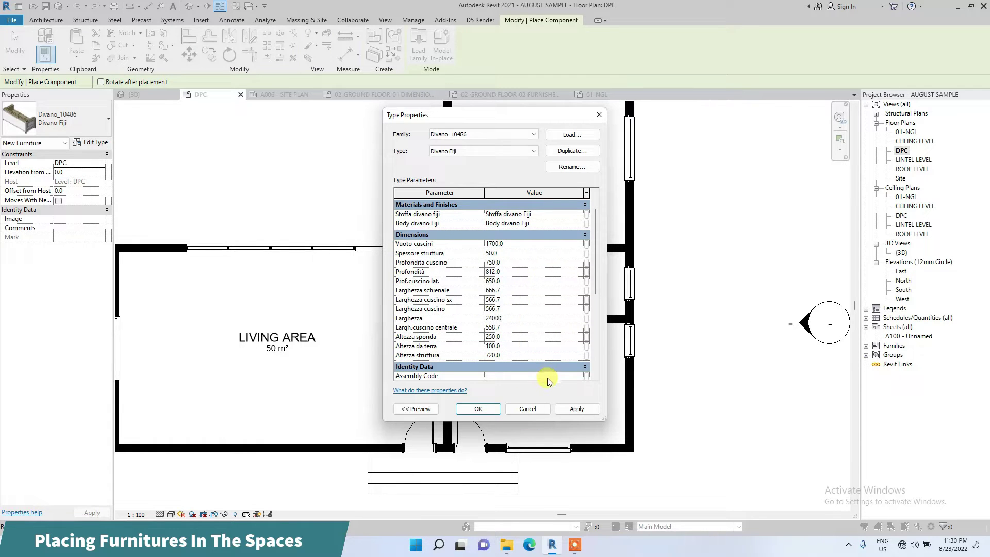
pyautogui.click(478, 409)
# Step: Place two Divano Fiji sofas in a row in the northern part of the living area
pyautogui.scroll(2, 221, 302)
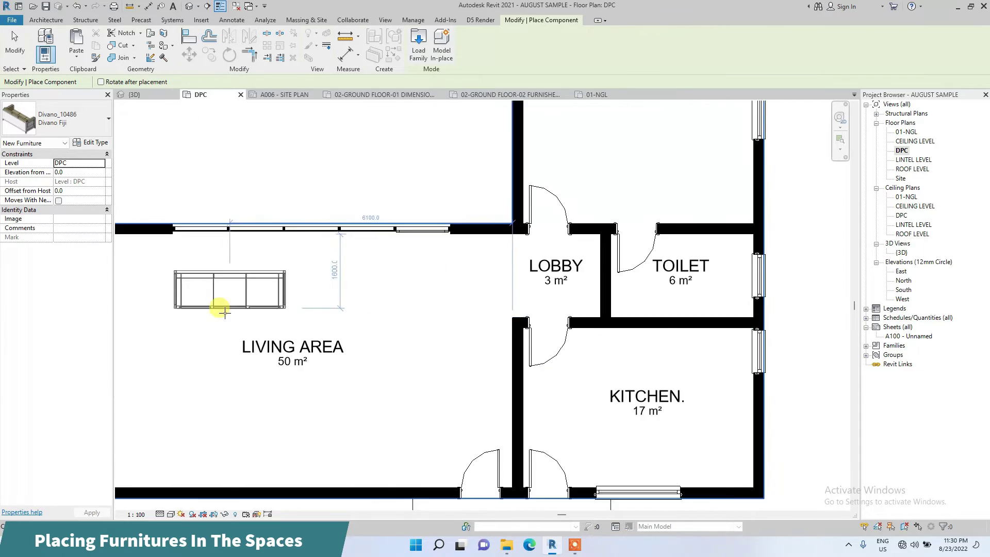
pyautogui.scroll(-3, 237, 313)
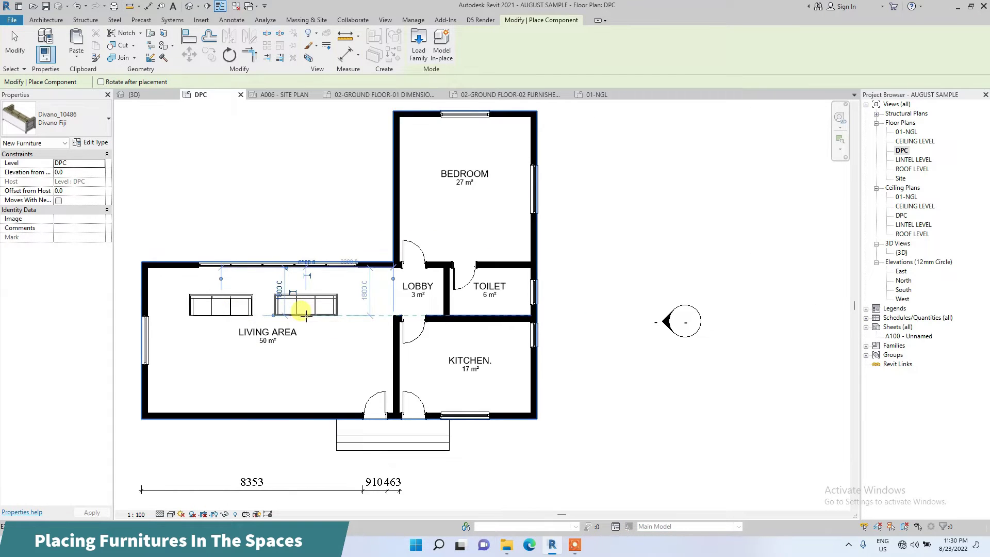
pyautogui.click(306, 315)
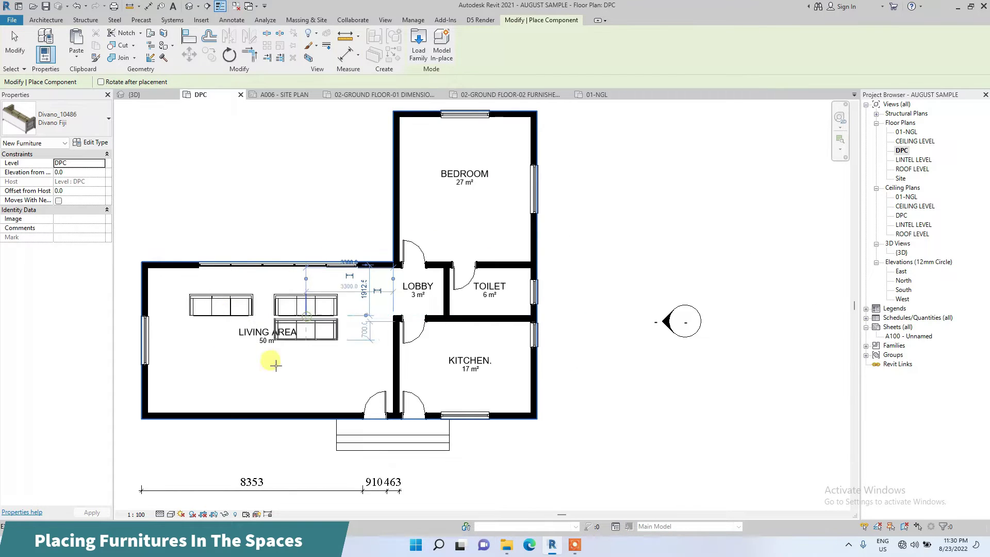
# Step: Place two Chair - Design (1) armchairs in line below the sofas, one near each end of the seating area
pyautogui.click(51, 124)
pyautogui.scroll(3, 46, 268)
pyautogui.click(31, 222)
pyautogui.scroll(2, 170, 356)
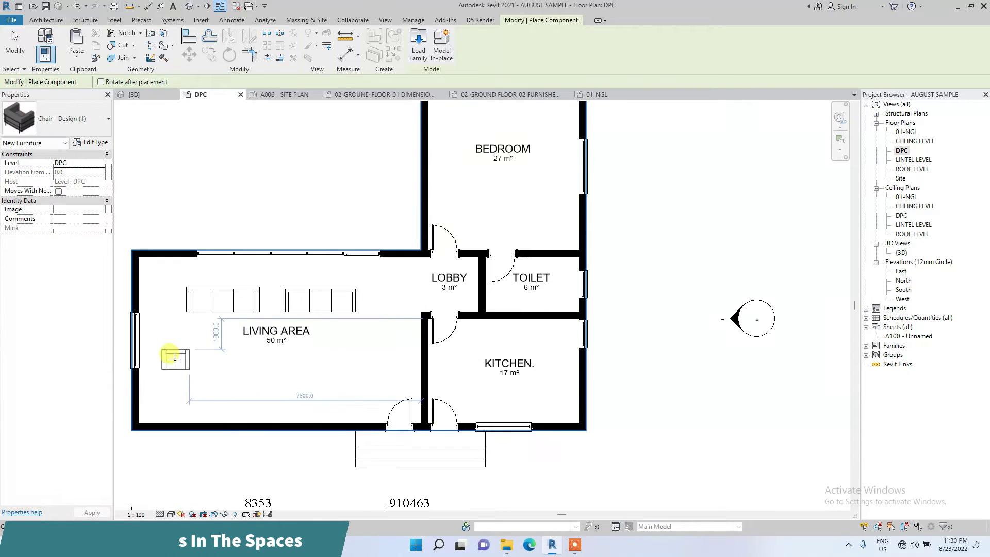
pyautogui.scroll(1, 171, 343)
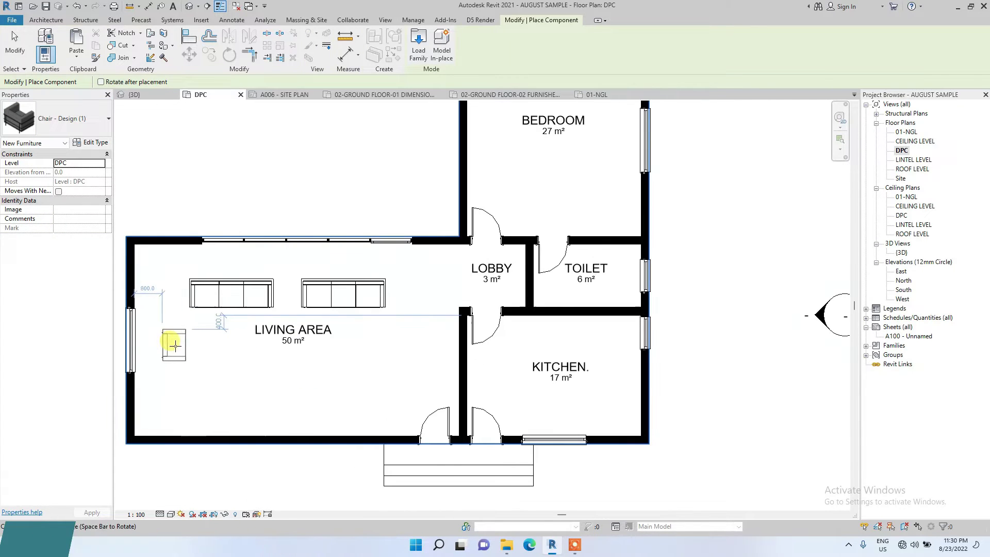
pyautogui.click(173, 345)
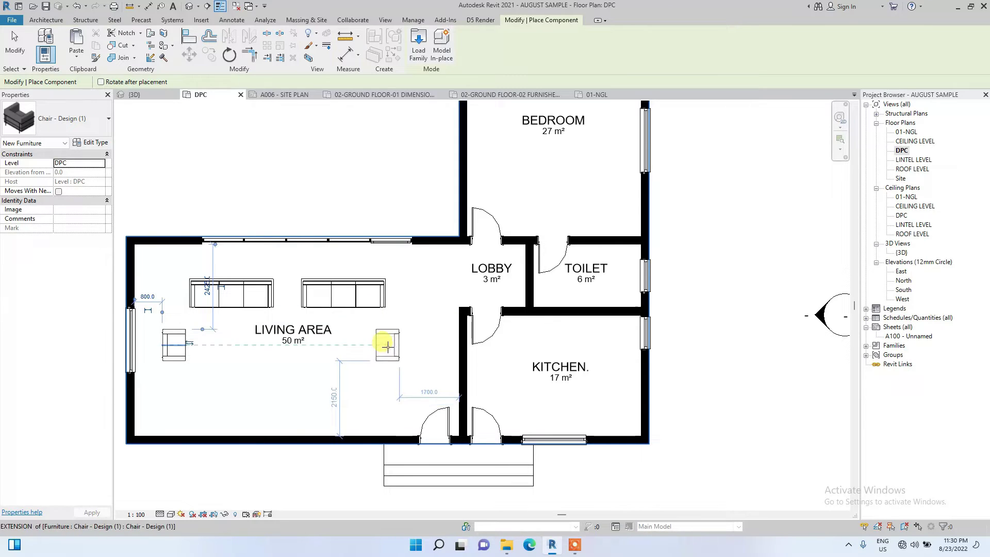
pyautogui.click(379, 344)
pyautogui.press('Escape')
pyautogui.press('Escape')
# Step: Move the two sofas end to end and shift the eastern armchair west to tighten the seating group
pyautogui.moveTo(244, 296)
pyautogui.mouseDown()
pyautogui.moveTo(199, 301)
pyautogui.moveTo(230, 298)
pyautogui.mouseUp()
pyautogui.click(335, 304)
pyautogui.moveTo(335, 304); pyautogui.dragTo(295, 304)
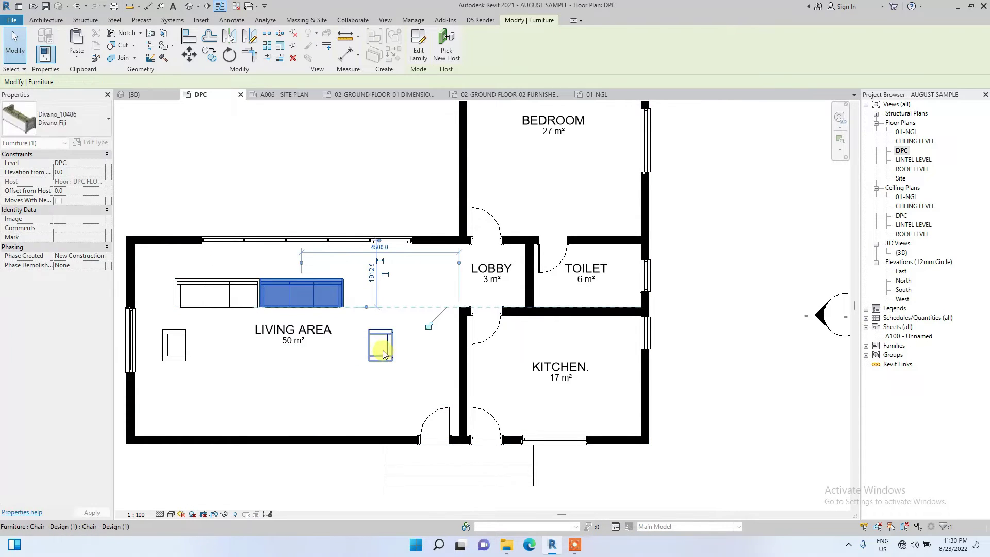
pyautogui.moveTo(382, 339); pyautogui.dragTo(352, 346)
pyautogui.scroll(-2, 290, 361)
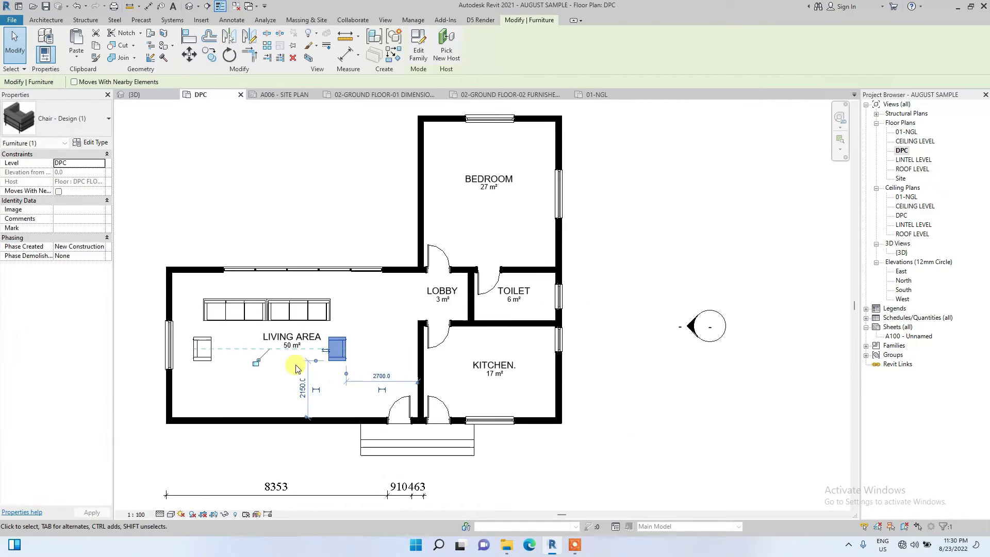
pyautogui.press('Escape')
# Step: Place the plasma_screen_with_full_home_theatre_system_4277 unit against the living area's south wall, facing the sofas
pyautogui.click(103, 44)
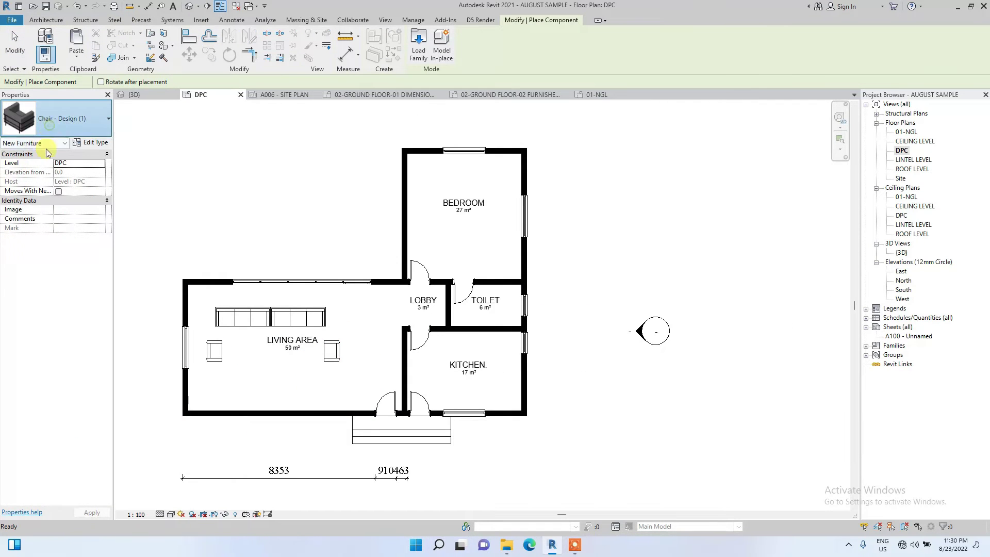
pyautogui.click(57, 119)
pyautogui.scroll(2, 11, 278)
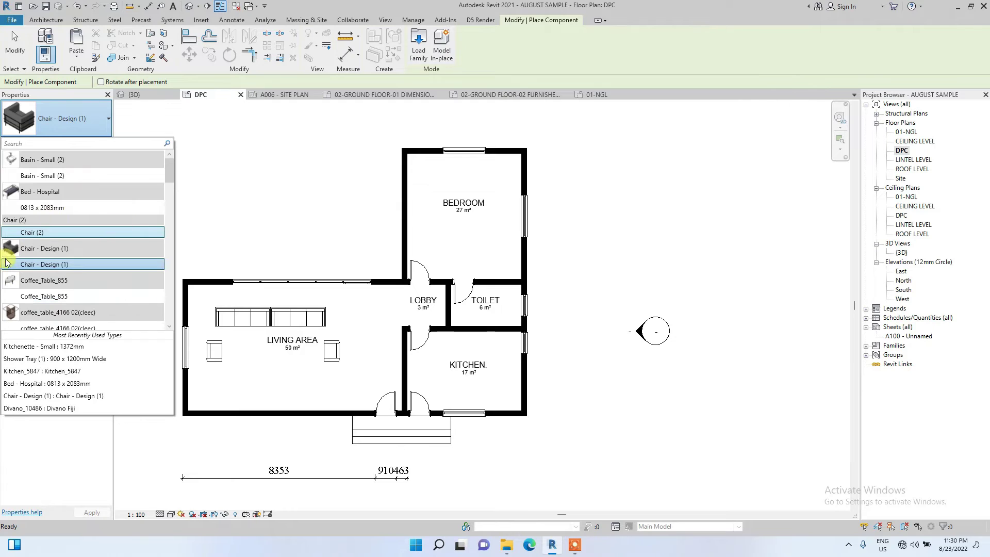
pyautogui.scroll(-10, 62, 227)
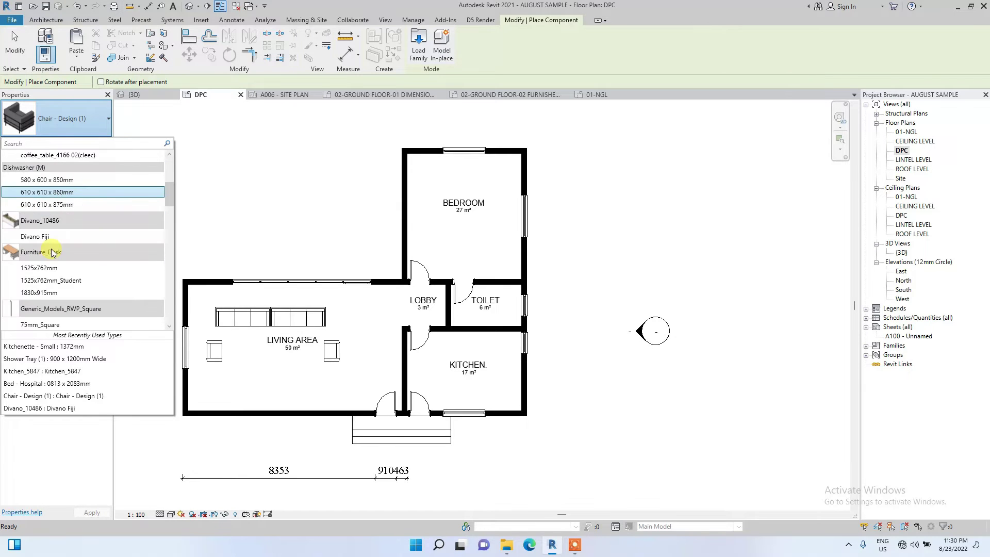
pyautogui.scroll(-3, 36, 252)
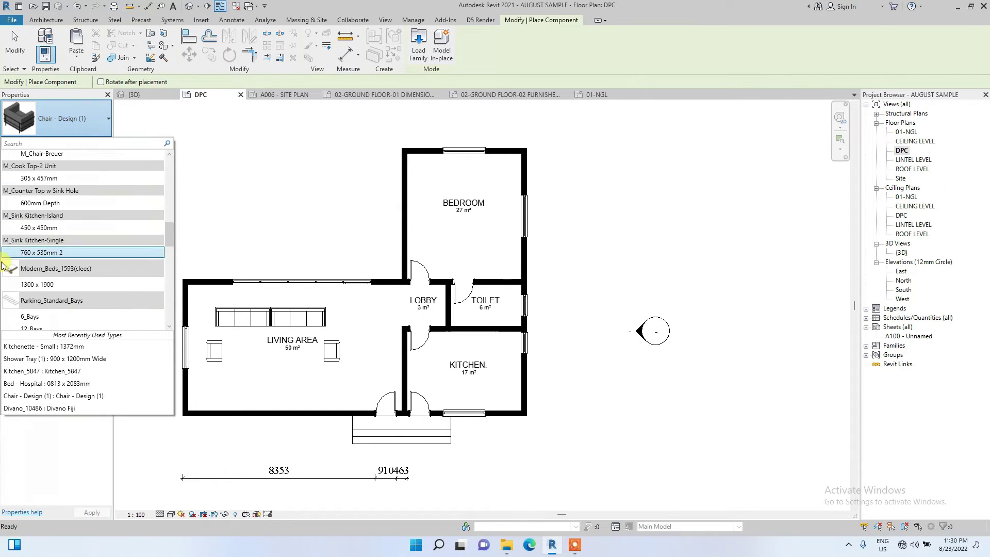
pyautogui.scroll(-6, 51, 247)
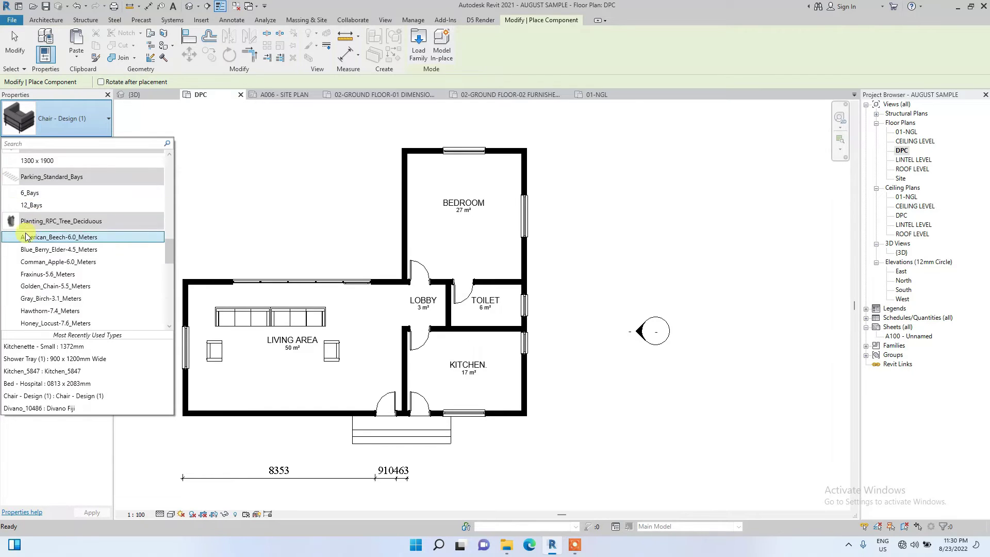
pyautogui.click(46, 198)
pyautogui.scroll(3, 338, 402)
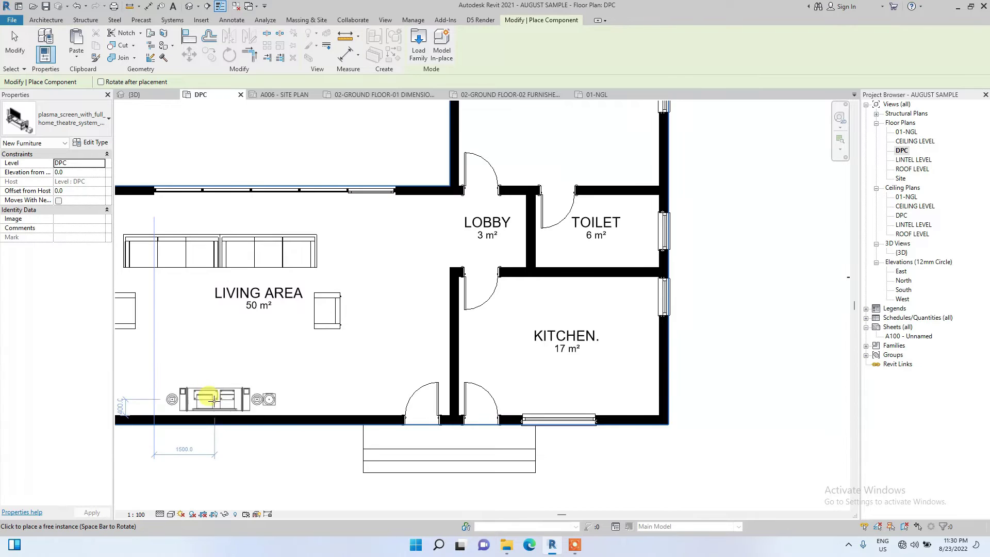
pyautogui.click(242, 380)
# Step: Place a Rug between the two armchairs, centred between the sofas and the home theatre unit
pyautogui.scroll(-2, 242, 381)
pyautogui.click(57, 121)
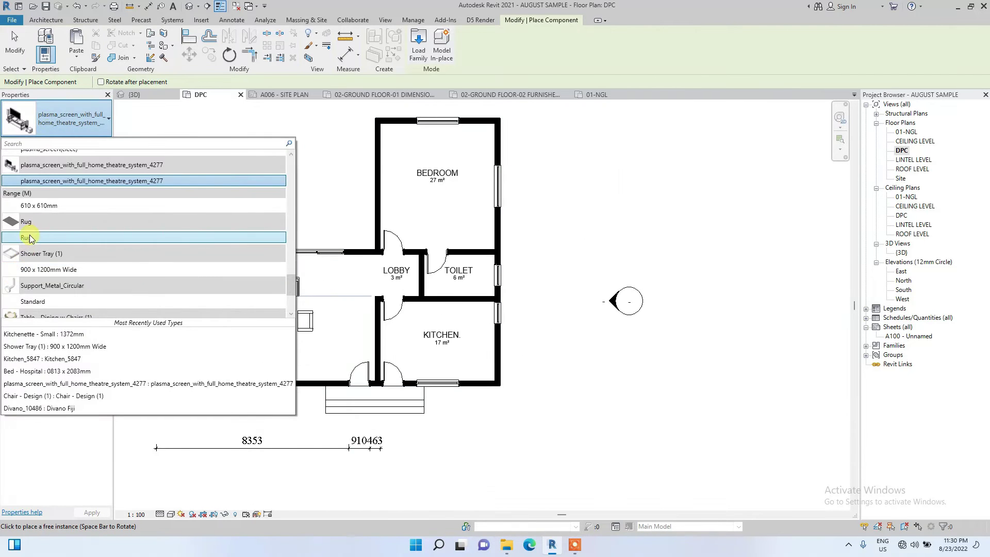
pyautogui.click(27, 236)
pyautogui.scroll(3, 247, 346)
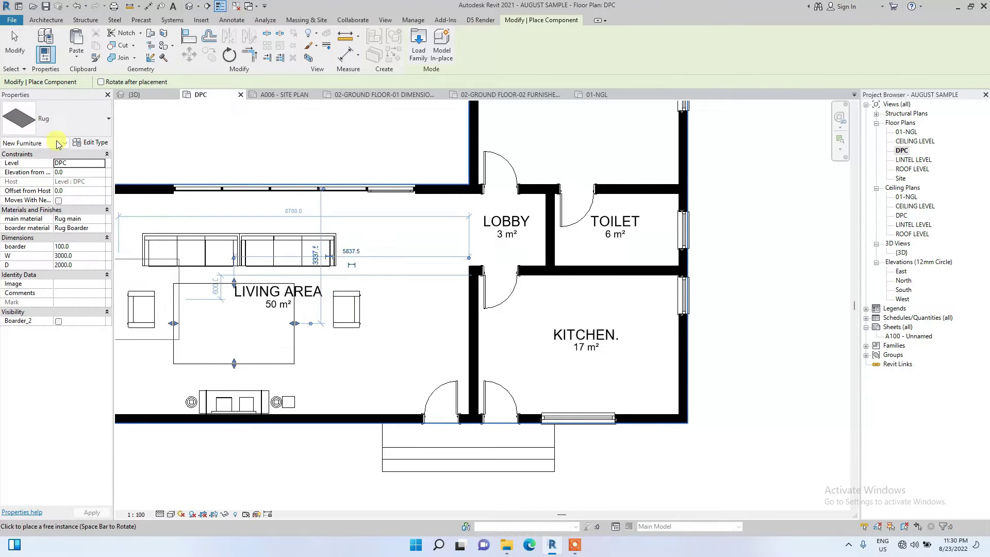
# Step: Place a Coffee_Table_855 at the centre of the rug, rotated so its long side runs parallel to the sofas
pyautogui.click(57, 124)
pyautogui.scroll(3, 38, 228)
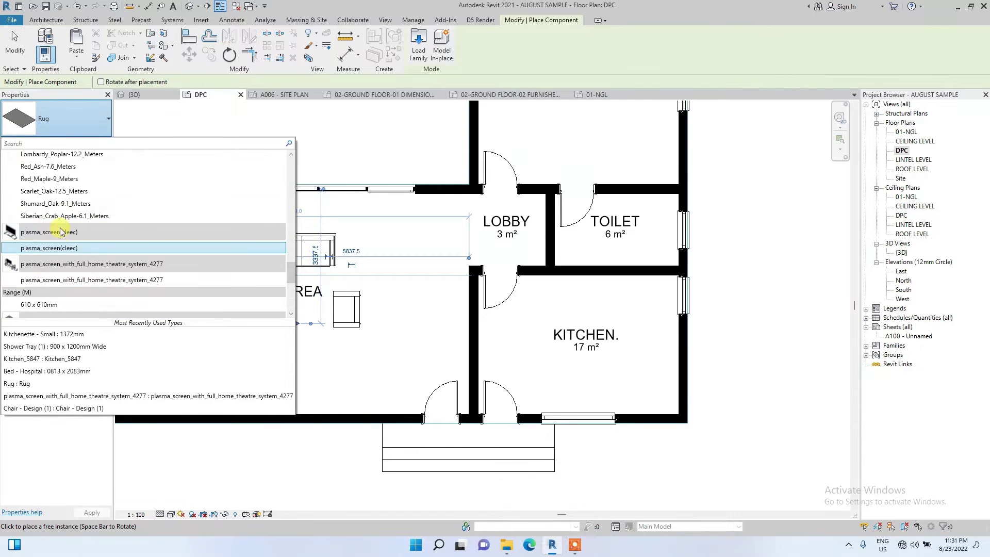
pyautogui.scroll(8, 52, 230)
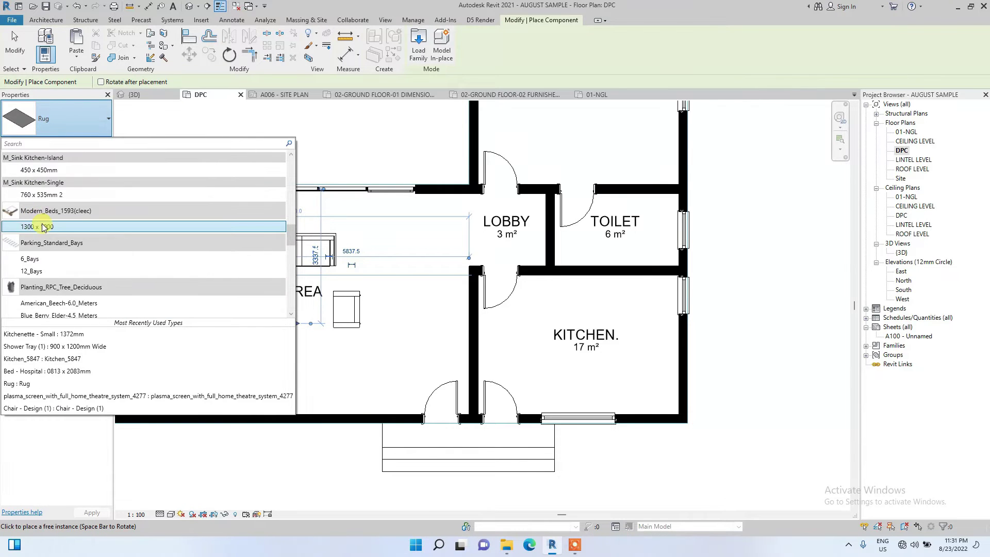
pyautogui.scroll(-6, 44, 228)
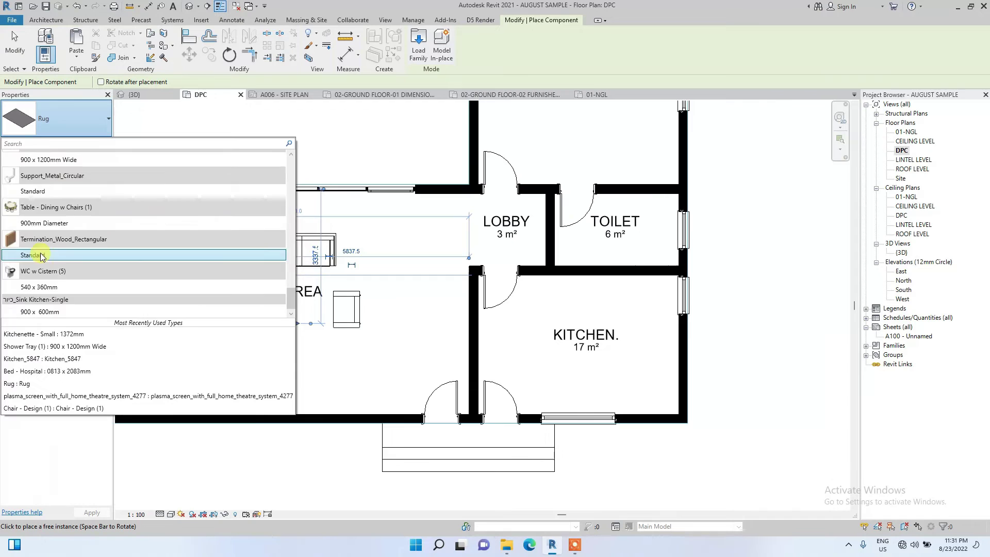
pyautogui.scroll(10, 42, 252)
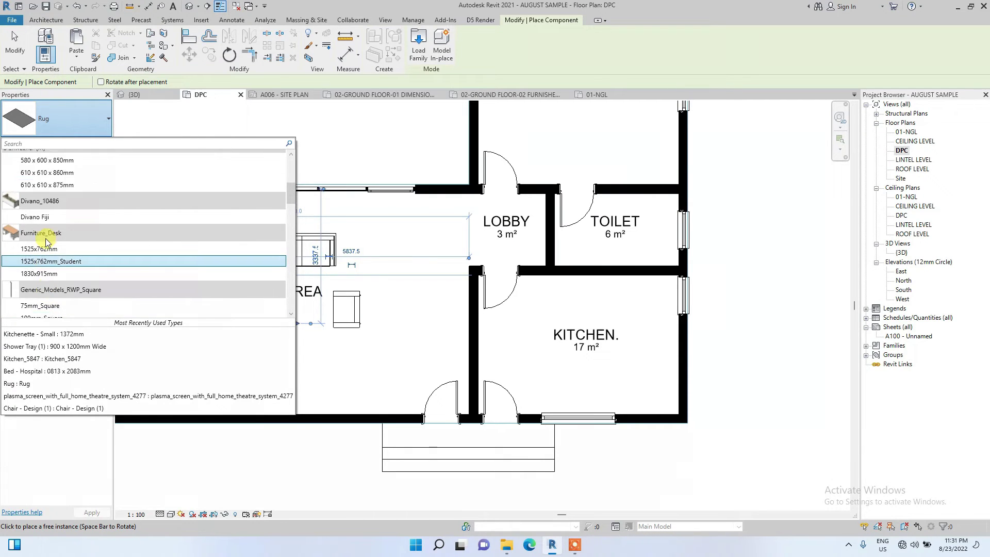
pyautogui.scroll(4, 45, 242)
pyautogui.click(35, 237)
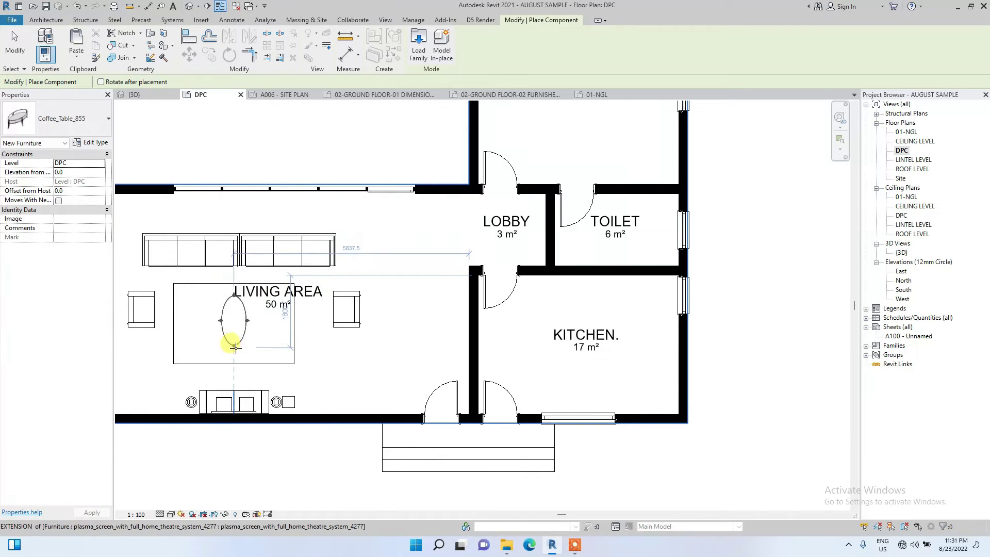
pyautogui.press('space')
pyautogui.click(249, 298)
pyautogui.scroll(-2, 250, 298)
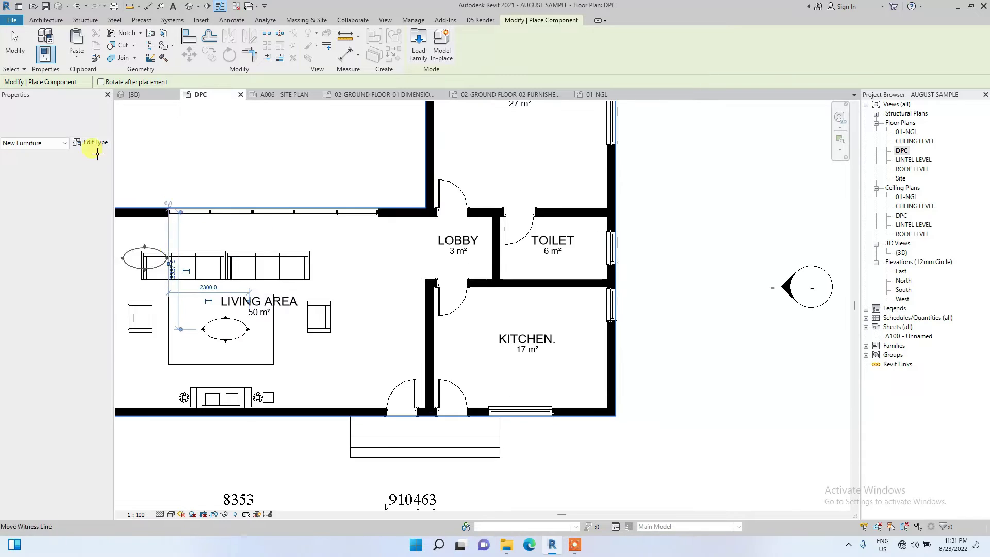
# Step: Place a Basin - Small (2) against the toilet's south wall, near its west end
pyautogui.scroll(-2, 315, 243)
pyautogui.click(57, 122)
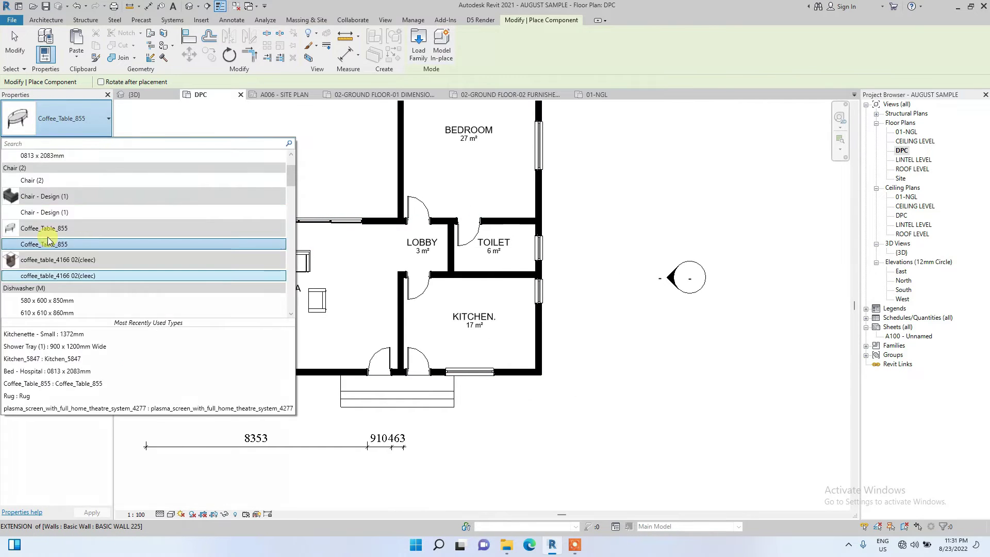
pyautogui.click(42, 176)
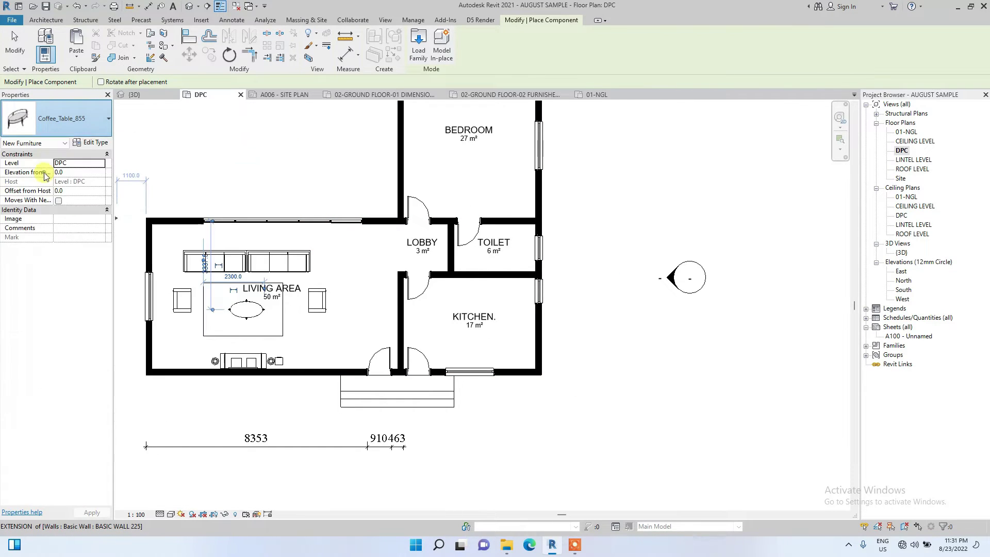
pyautogui.scroll(4, 489, 255)
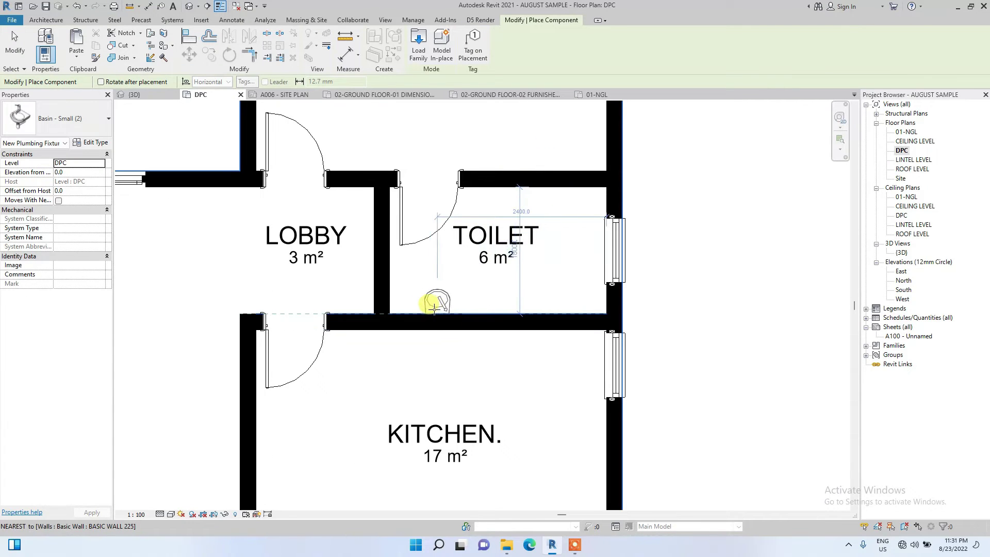
pyautogui.click(429, 307)
# Step: Place a WC w Cistern (5), 540 x 360mm, in the toilet's northeast corner with its cistern against the east wall
pyautogui.click(61, 118)
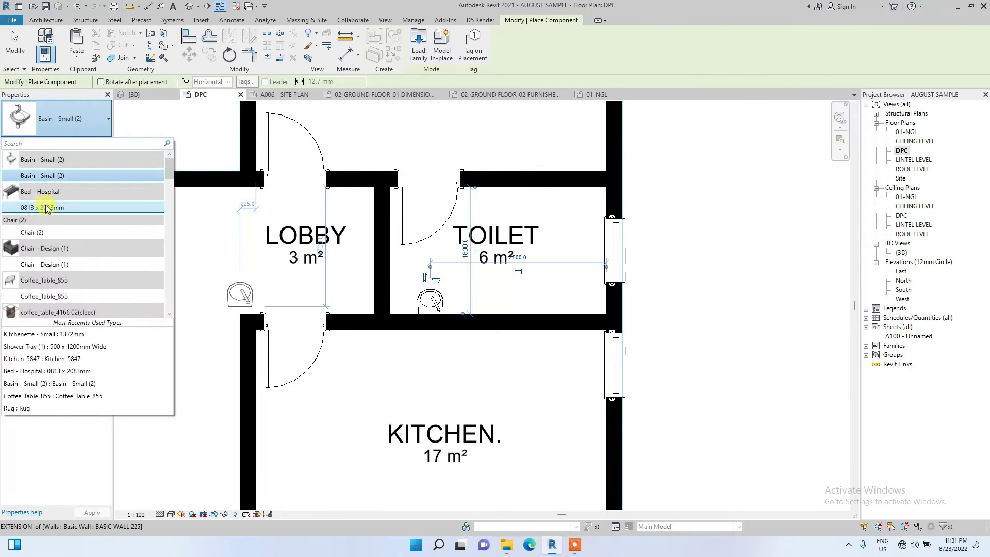
pyautogui.scroll(-20, 48, 208)
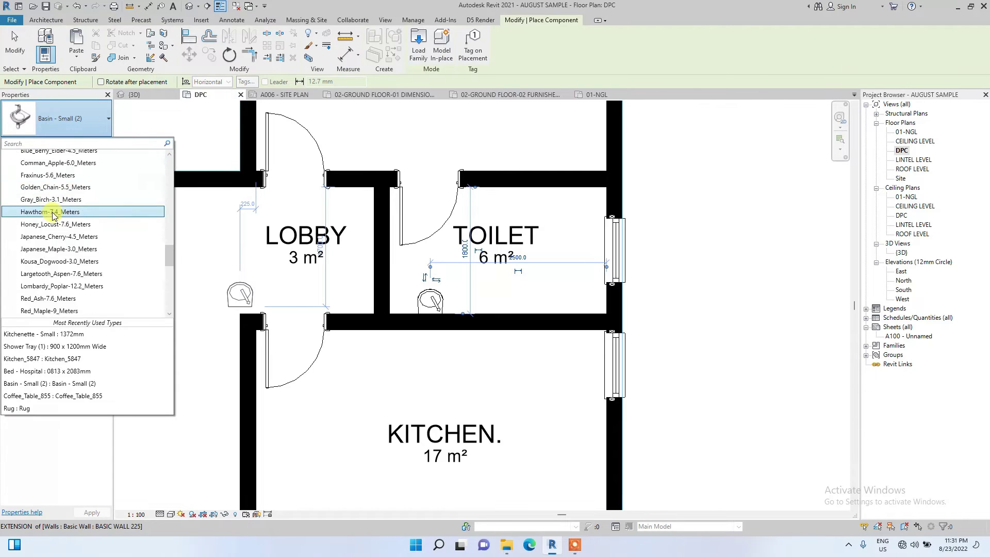
pyautogui.scroll(-6, 49, 232)
pyautogui.click(47, 287)
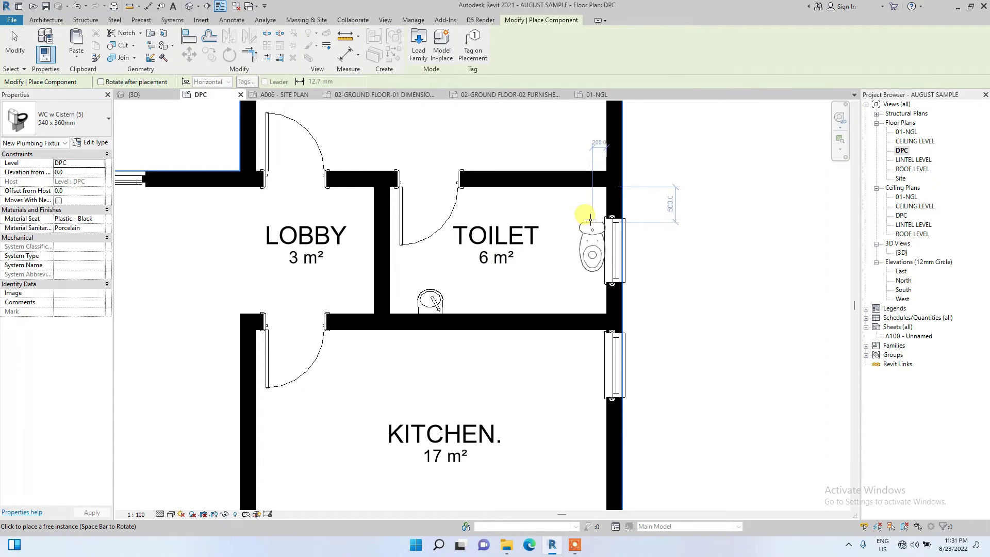
pyautogui.press('space')
pyautogui.press('space')
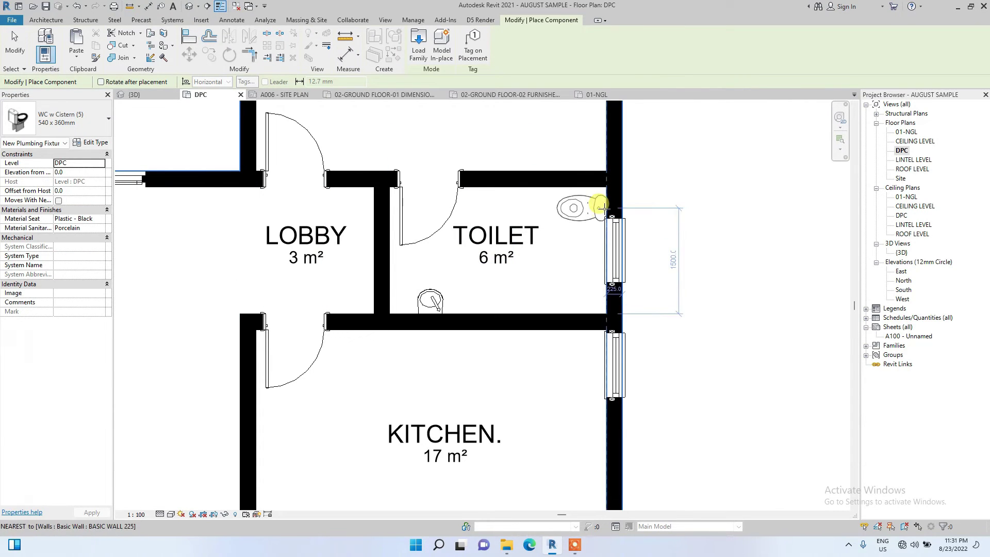
# Step: Place a Shower Tray (1), 900 x 1200mm Wide, in the southeast corner of the toilet below the WC
pyautogui.click(65, 118)
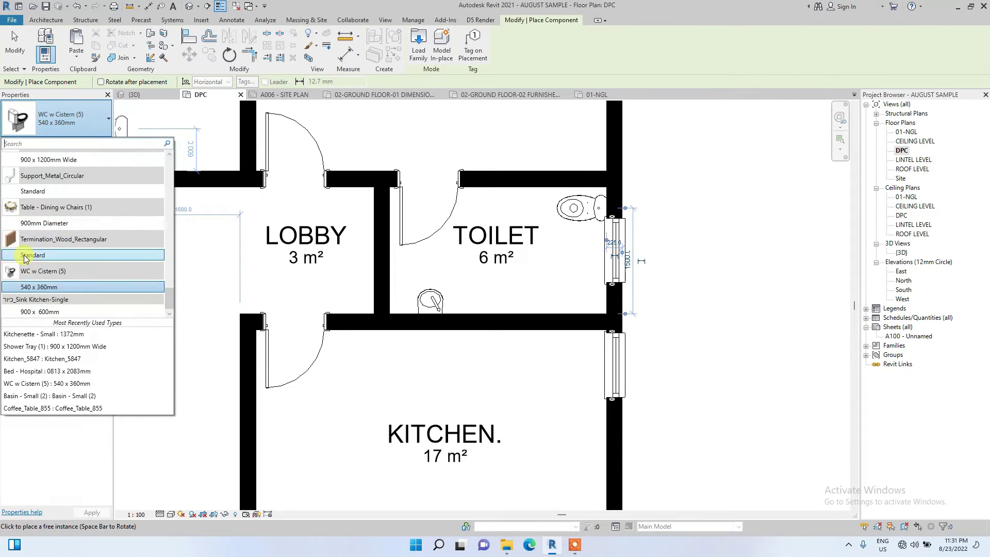
pyautogui.scroll(2, 47, 248)
pyautogui.click(50, 259)
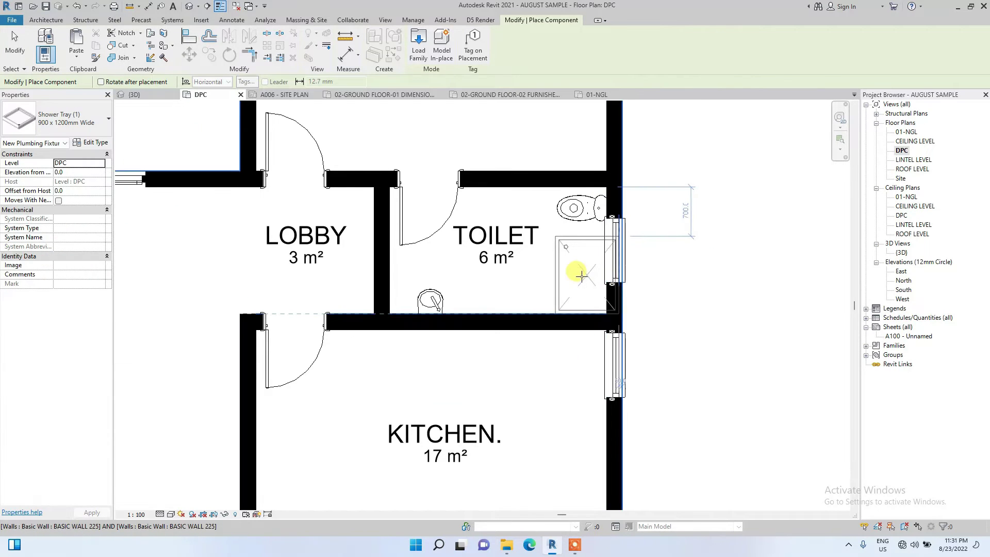
pyautogui.click(570, 274)
# Step: Place a Table - Dining w Chairs (1), 900mm Diameter, in the living area between the sofas and the lobby
pyautogui.scroll(-4, 470, 260)
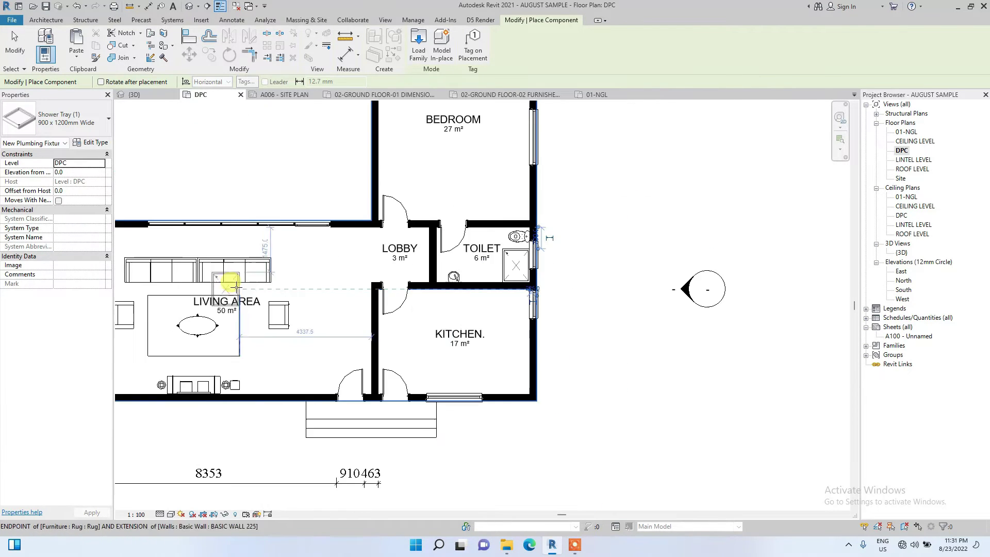
pyautogui.click(64, 119)
pyautogui.scroll(-1, 41, 237)
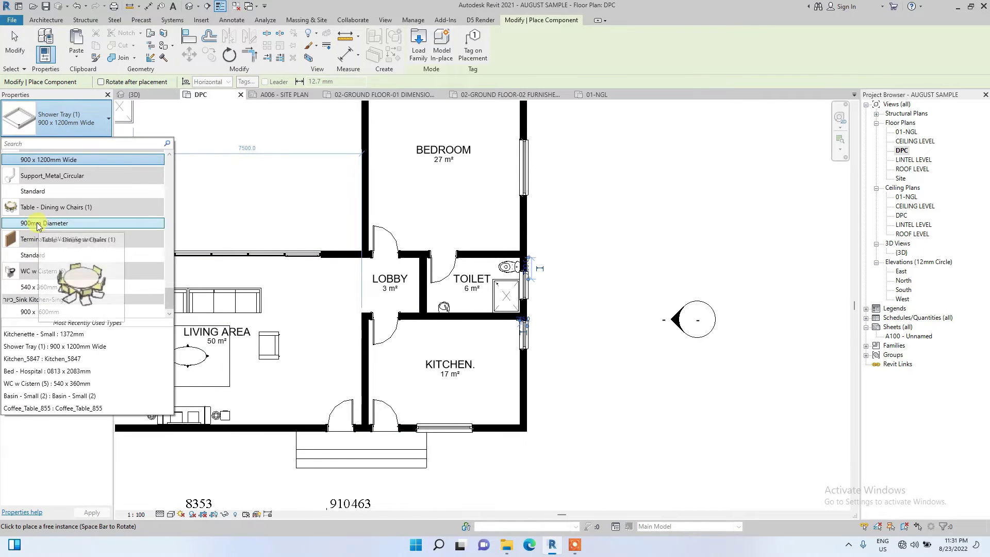
pyautogui.click(37, 226)
pyautogui.scroll(2, 309, 310)
pyautogui.click(312, 320)
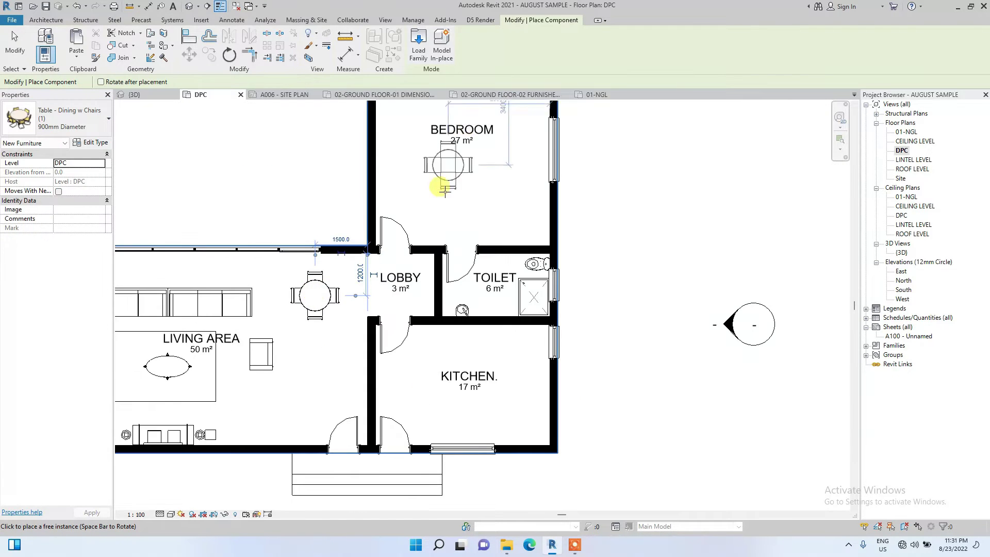
# Step: Place a Modern_Beds_1593(cleec) bed, 1300 x 1900, in the bedroom's northern half with its headboard against the east wall
pyautogui.scroll(-3, 288, 257)
pyautogui.click(71, 127)
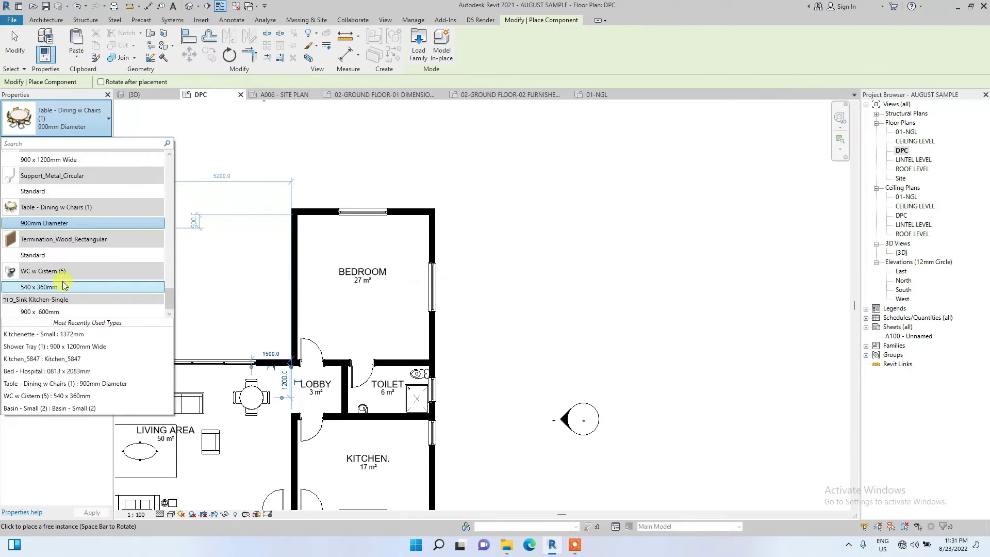
pyautogui.scroll(6, 67, 248)
pyautogui.scroll(8, 32, 199)
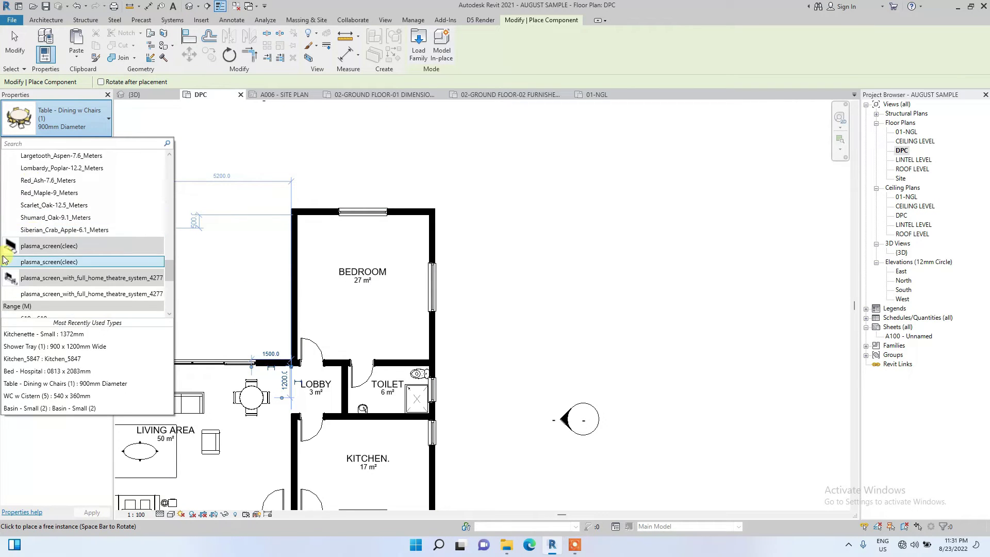
pyautogui.scroll(3, 43, 262)
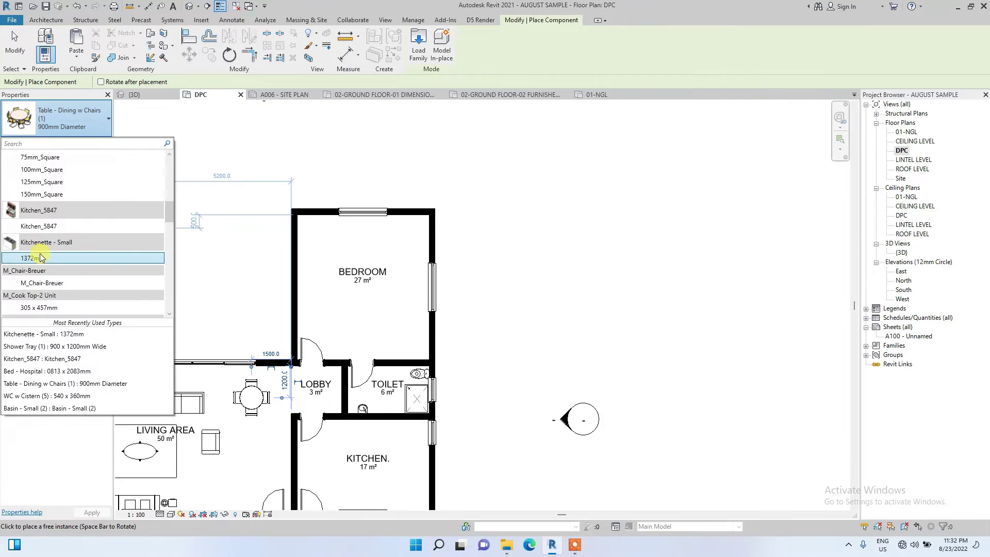
pyautogui.scroll(10, 31, 219)
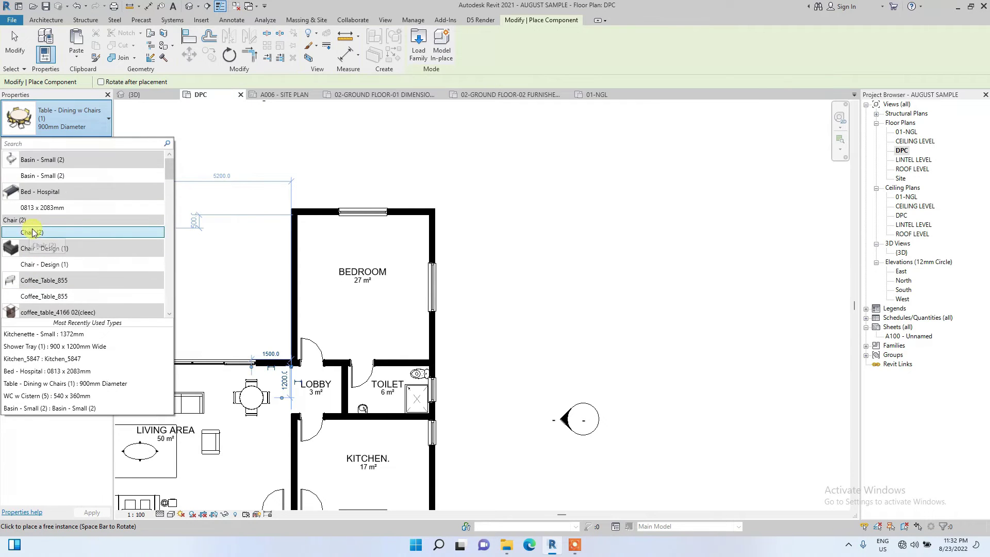
pyautogui.scroll(-20, 62, 276)
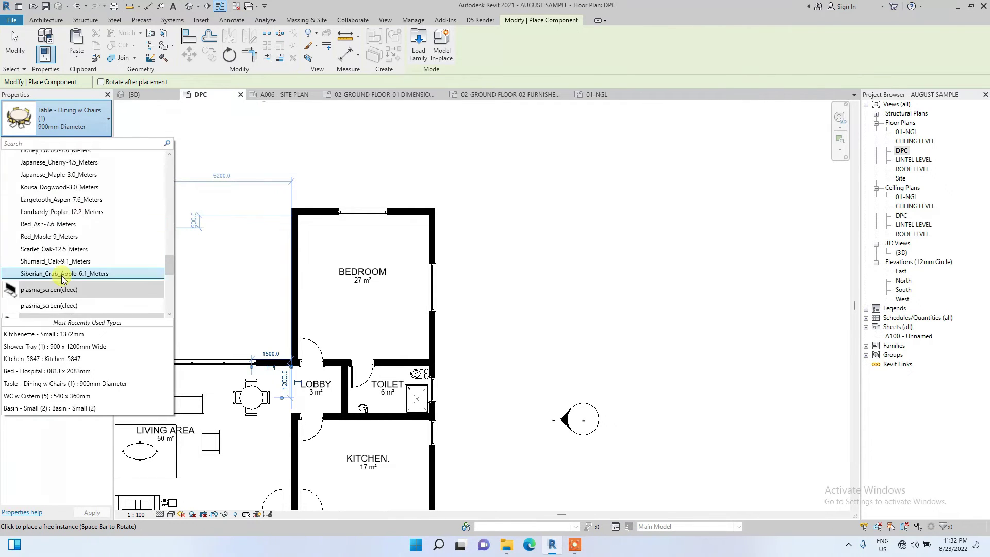
pyautogui.scroll(-3, 62, 277)
pyautogui.scroll(15, 61, 277)
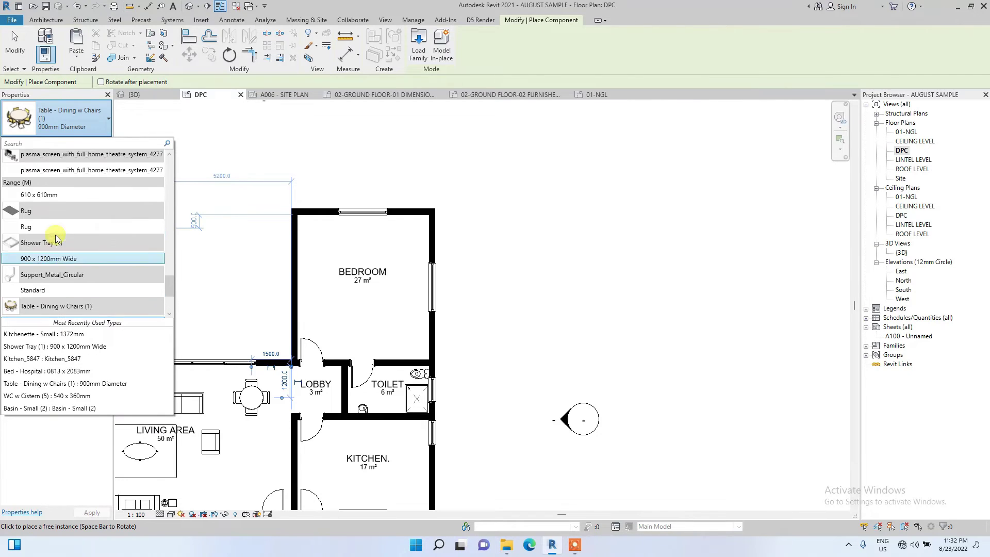
pyautogui.scroll(-3, 68, 233)
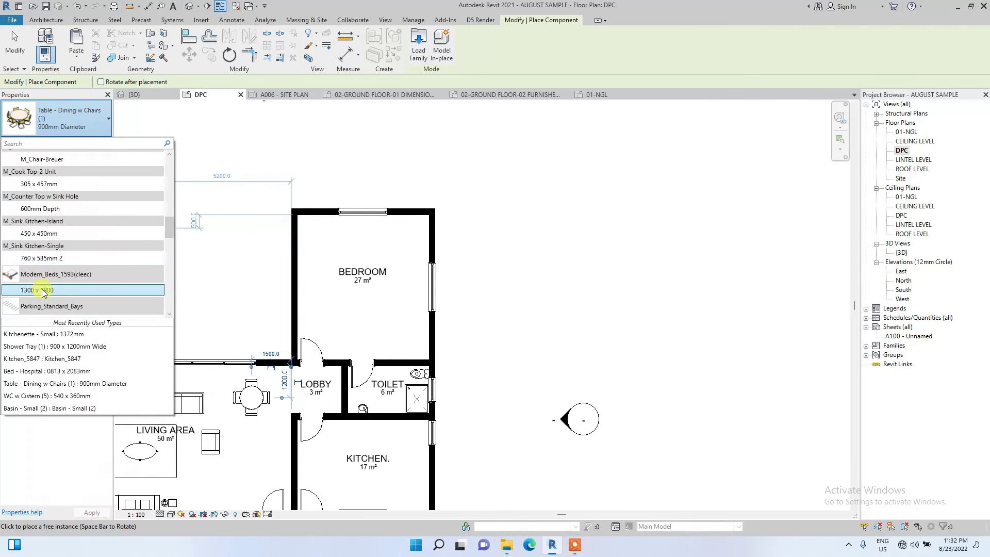
pyautogui.click(43, 287)
pyautogui.press('space')
pyautogui.scroll(3, 414, 276)
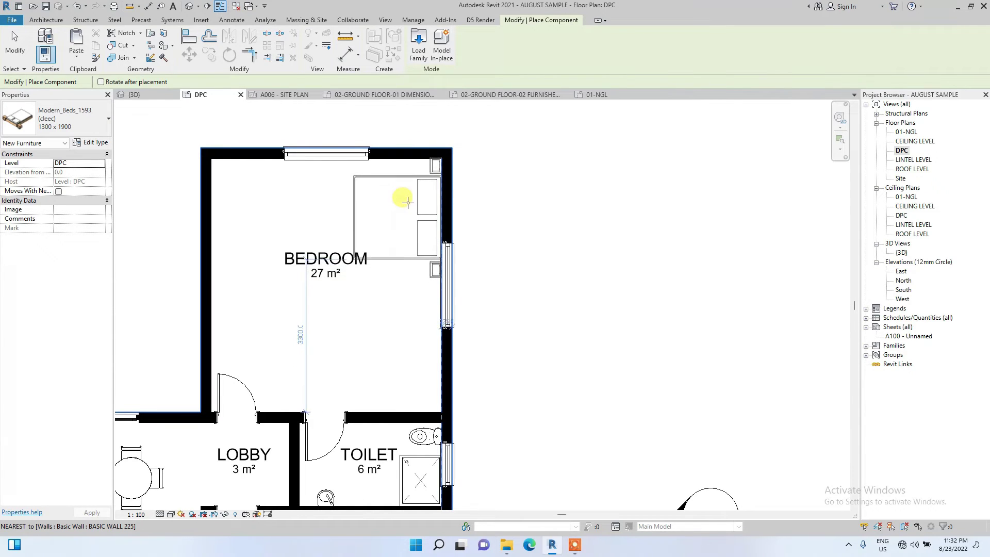
pyautogui.click(406, 223)
pyautogui.press('Escape')
pyautogui.press('Escape')
# Step: Move the window in the bedroom's east wall south until it stands about 630 mm from the toilet wall
pyautogui.click(448, 309)
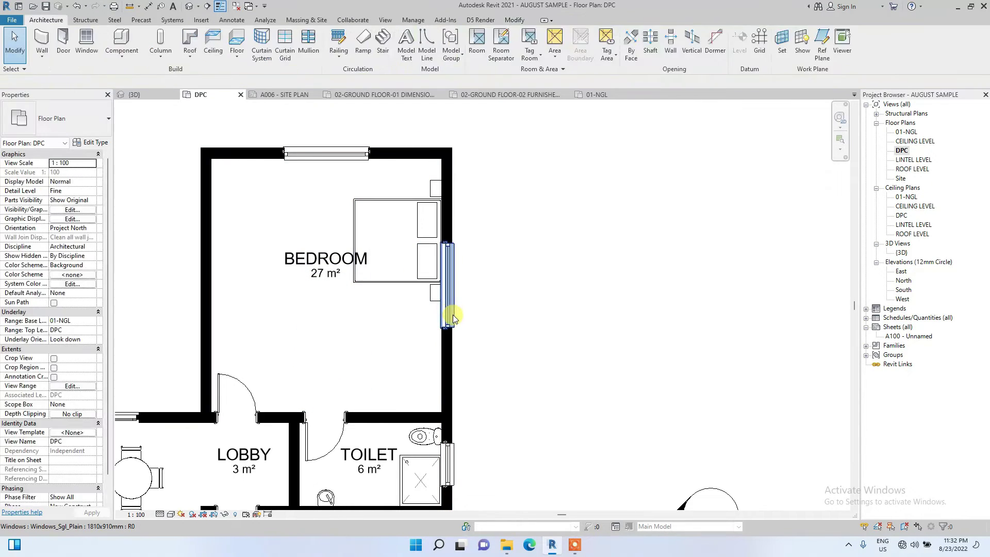
pyautogui.click(189, 54)
pyautogui.scroll(4, 471, 309)
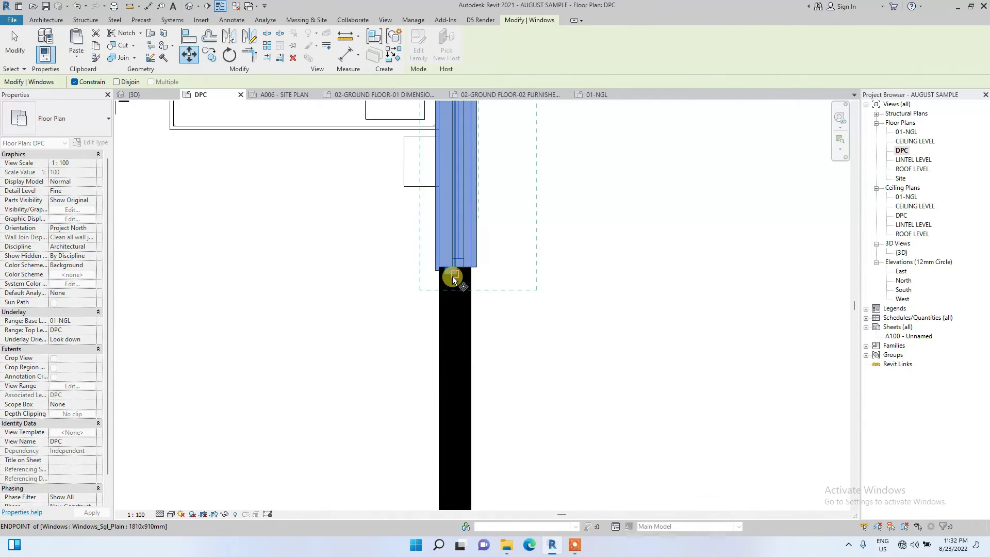
pyautogui.click(453, 273)
pyautogui.scroll(-3, 454, 273)
pyautogui.click(456, 336)
pyautogui.scroll(-3, 537, 298)
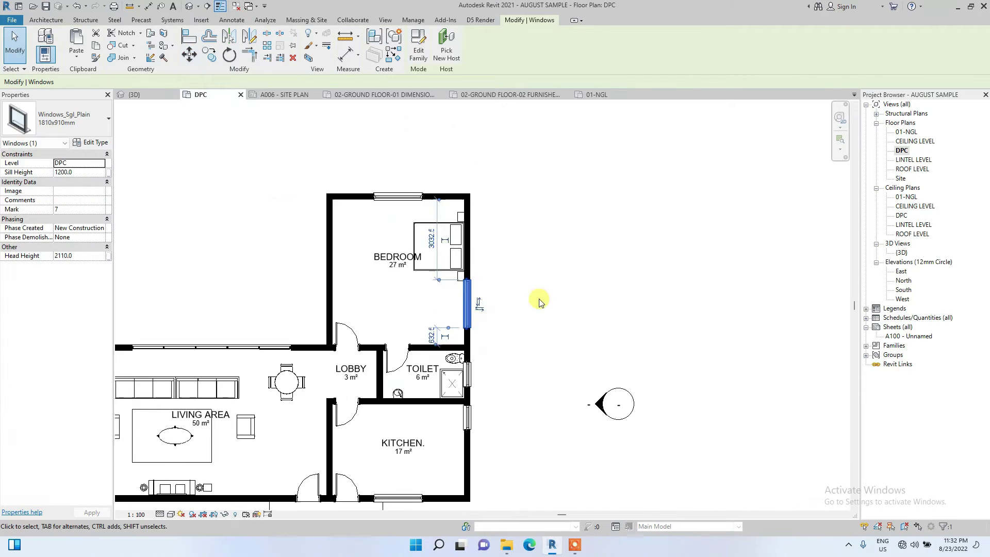
pyautogui.press('Escape')
# Step: Move the bedroom's bed slightly north along the east wall so its southern nightstand clears the window
pyautogui.scroll(1, 515, 289)
pyautogui.click(396, 203)
pyautogui.press('m')
pyautogui.press('v')
pyautogui.scroll(3, 495, 186)
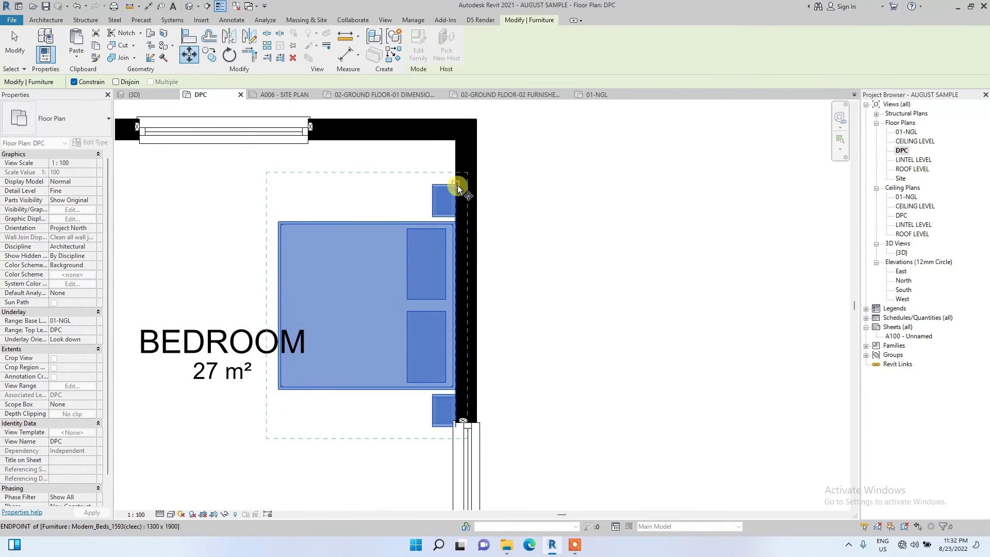
pyautogui.click(457, 172)
pyautogui.scroll(-3, 520, 205)
pyautogui.press('Escape')
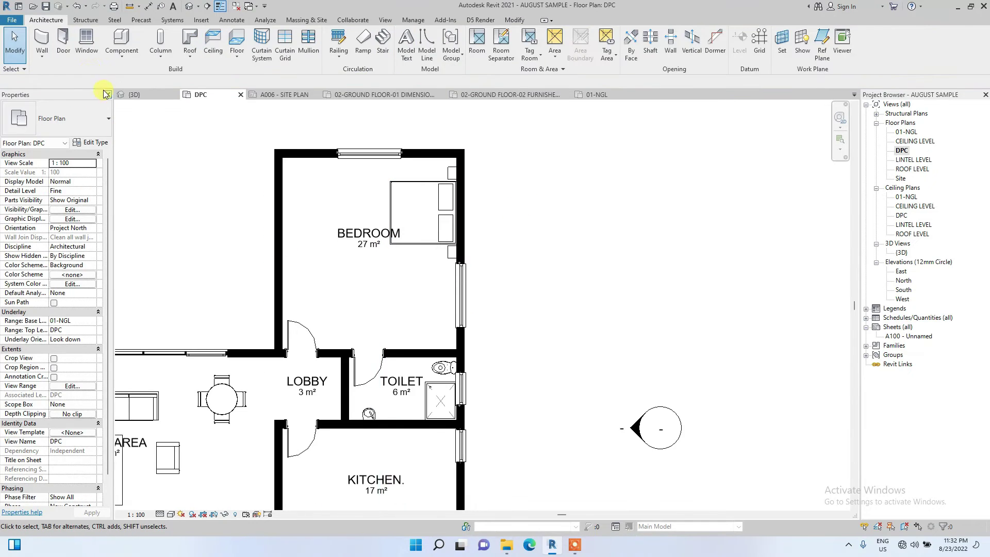
# Step: Place a plasma_screen(cleec) against the bedroom's west wall, rotated to face the bed
pyautogui.click(122, 41)
pyautogui.click(31, 118)
pyautogui.scroll(-5, 53, 206)
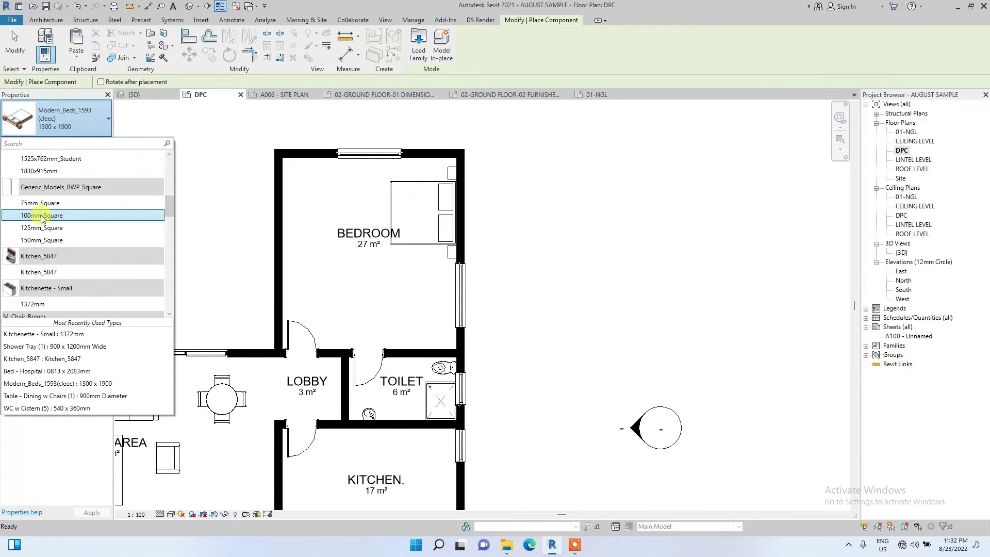
pyautogui.scroll(8, 43, 218)
pyautogui.scroll(-6, 36, 221)
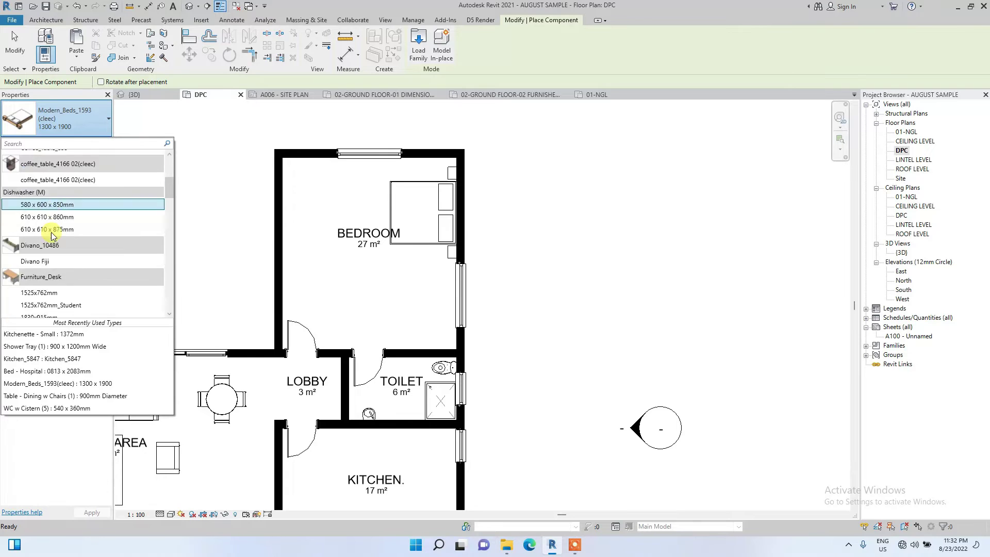
pyautogui.scroll(-3, 32, 225)
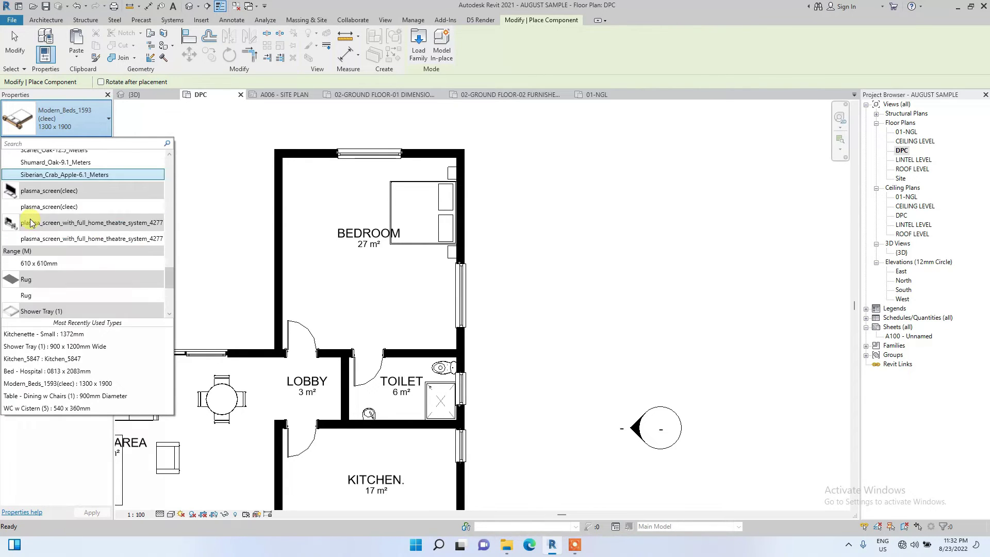
pyautogui.click(30, 196)
pyautogui.scroll(2, 289, 232)
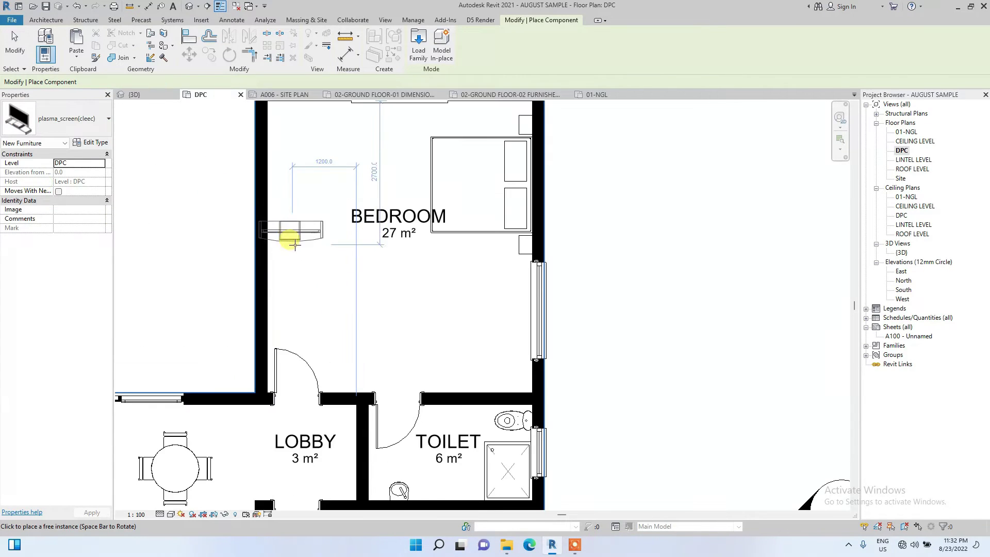
pyautogui.scroll(2, 287, 190)
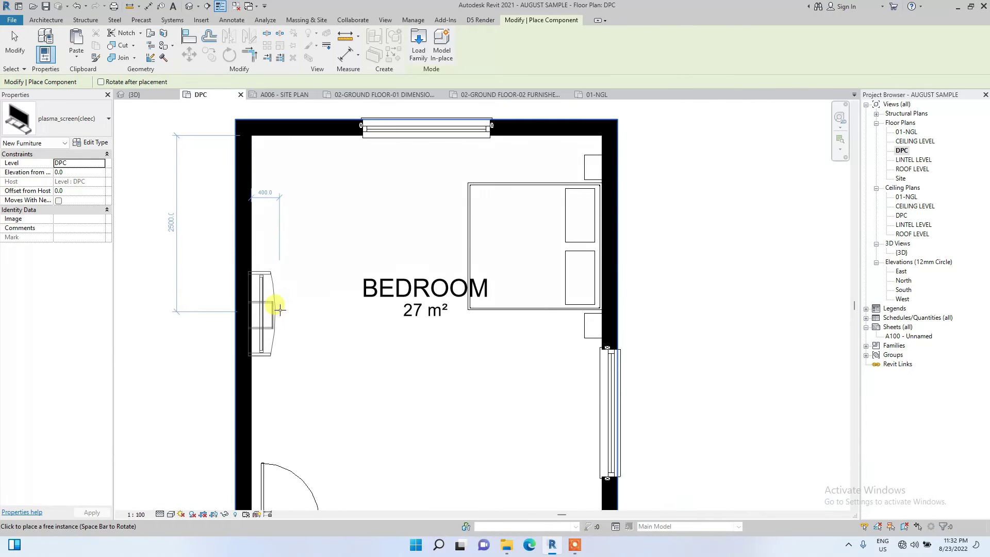
pyautogui.click(303, 308)
pyautogui.scroll(-4, 303, 309)
# Step: Place a Rug in the bedroom between the plasma screen and the bed, with its long side running north-south
pyautogui.click(72, 121)
pyautogui.click(57, 234)
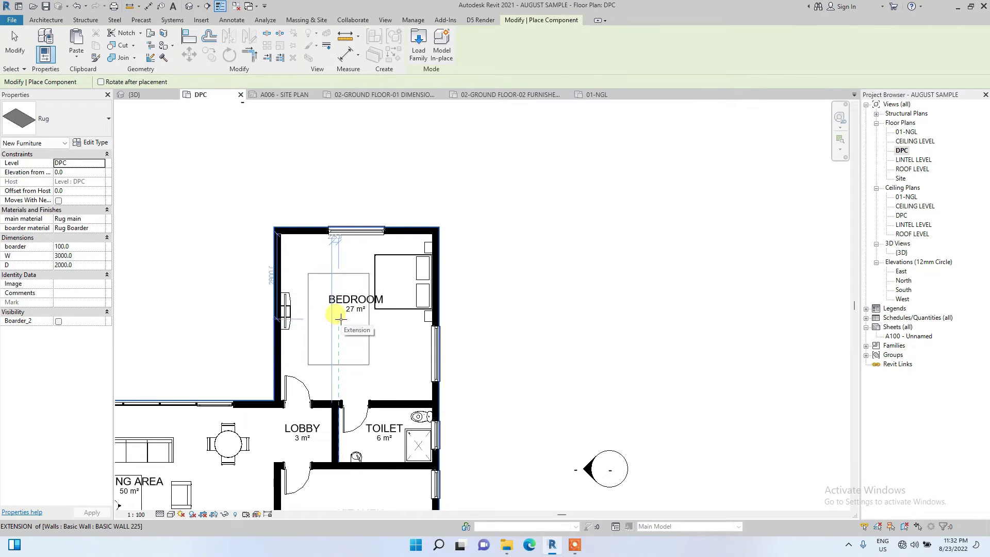
pyautogui.click(338, 310)
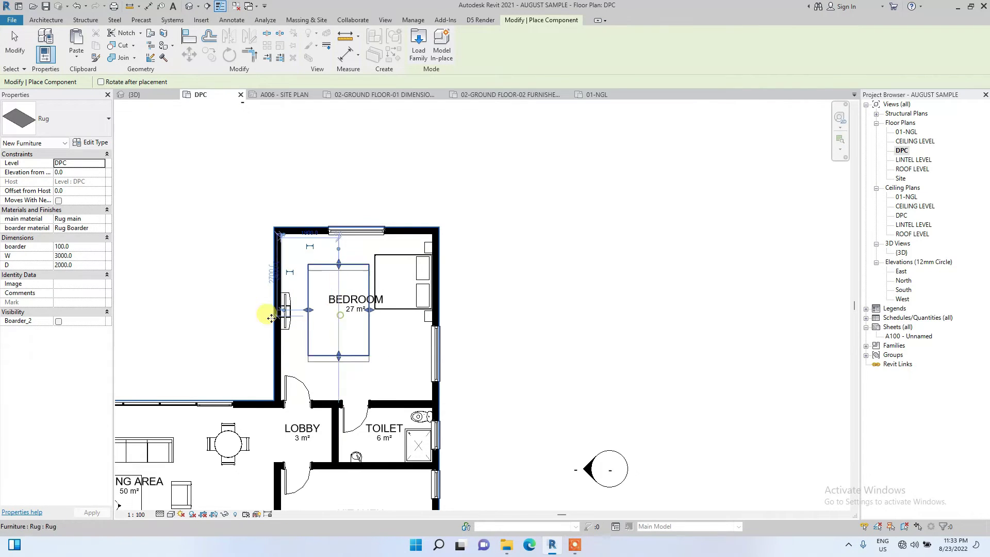
# Step: Place a coffee_table_4166 02(cleec) at the centre of the bedroom rug
pyautogui.click(72, 126)
pyautogui.scroll(3, 66, 184)
pyautogui.scroll(5, 70, 242)
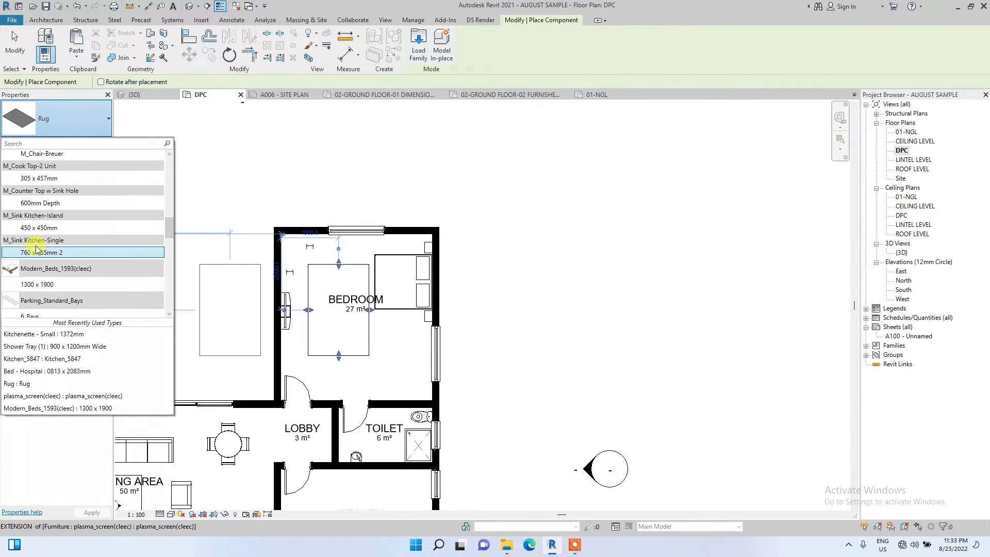
pyautogui.scroll(3, 68, 221)
pyautogui.scroll(-8, 43, 239)
pyautogui.scroll(-10, 43, 239)
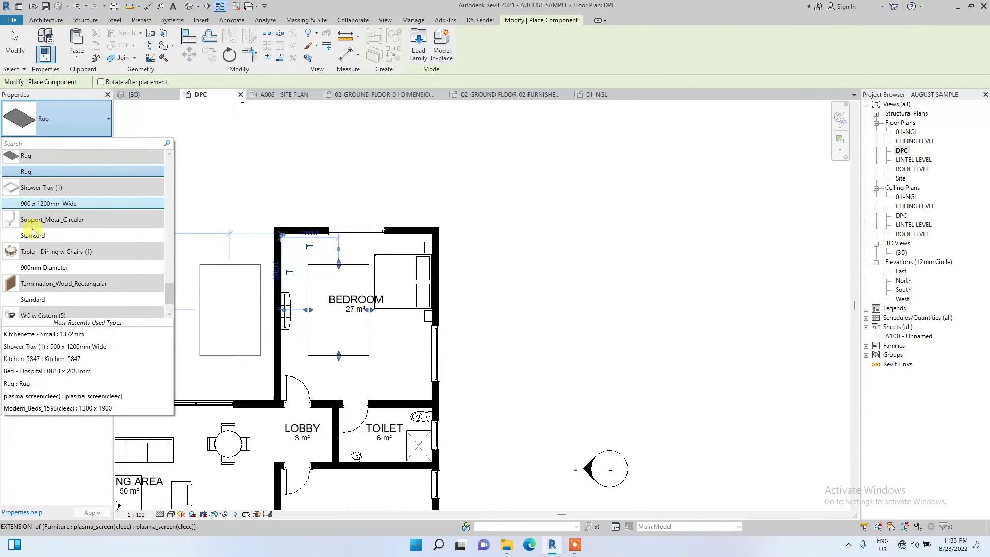
pyautogui.scroll(15, 29, 263)
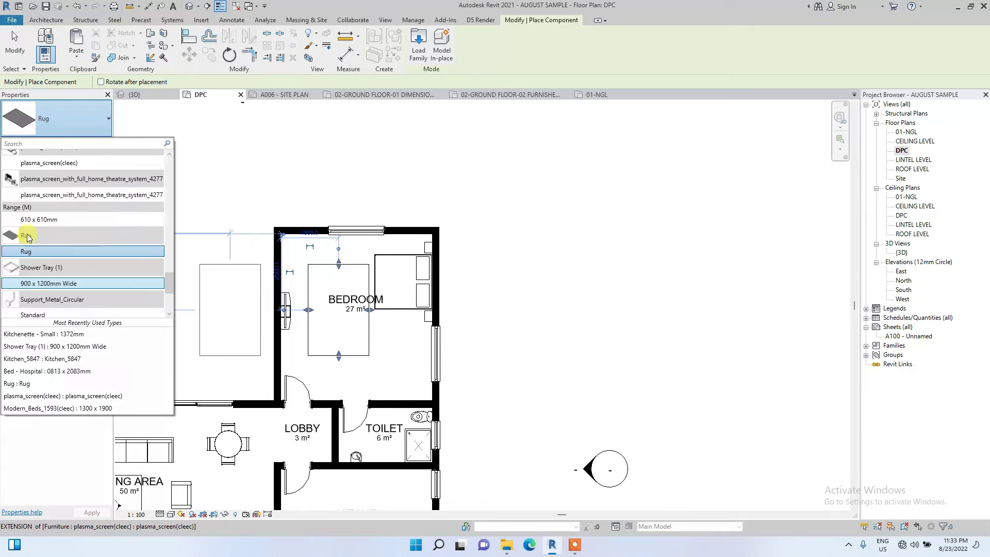
pyautogui.scroll(8, 34, 246)
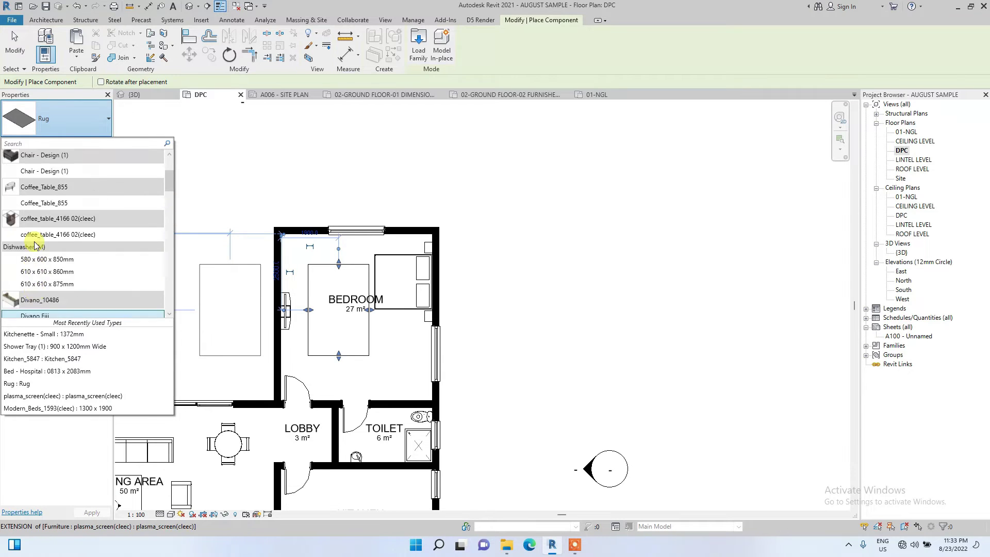
pyautogui.click(41, 253)
pyautogui.scroll(3, 370, 324)
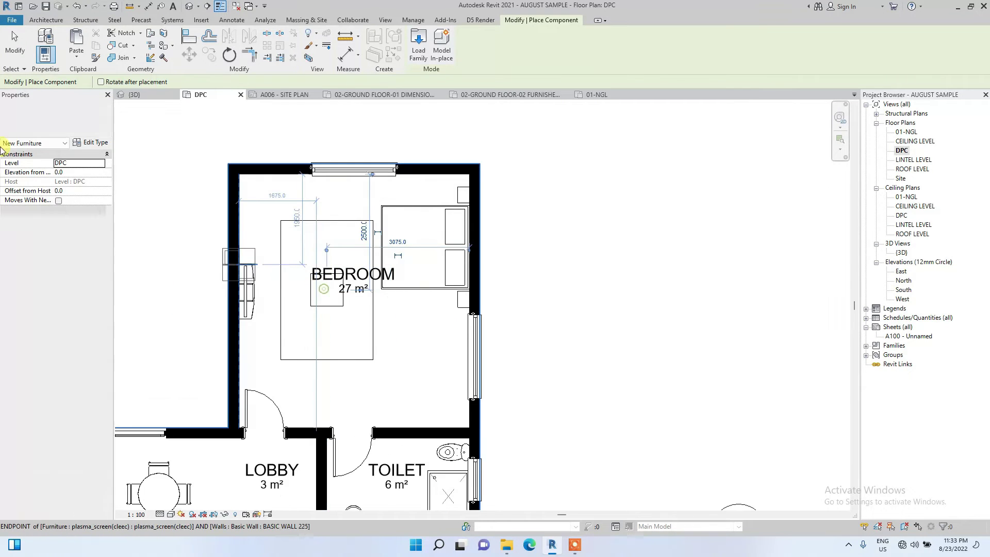
# Step: Place a Chair - Design (1) at the southeast corner of the bedroom rug, rotated diagonally
pyautogui.click(56, 118)
pyautogui.click(45, 212)
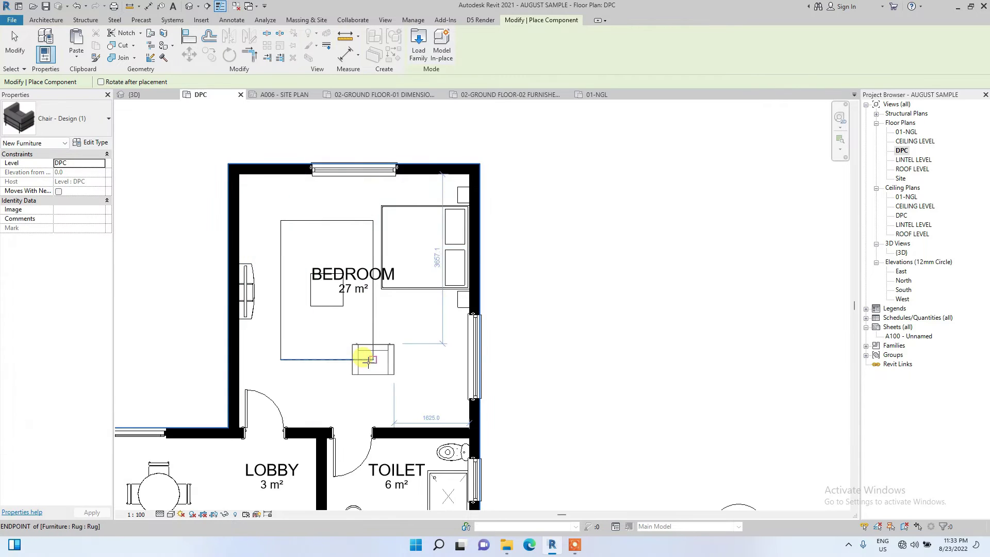
pyautogui.click(372, 359)
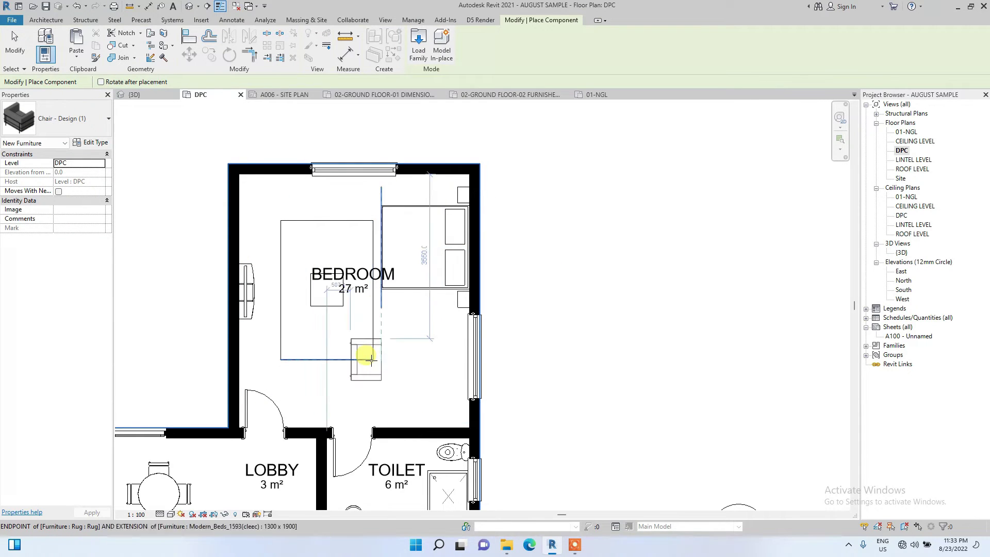
pyautogui.scroll(-3, 335, 339)
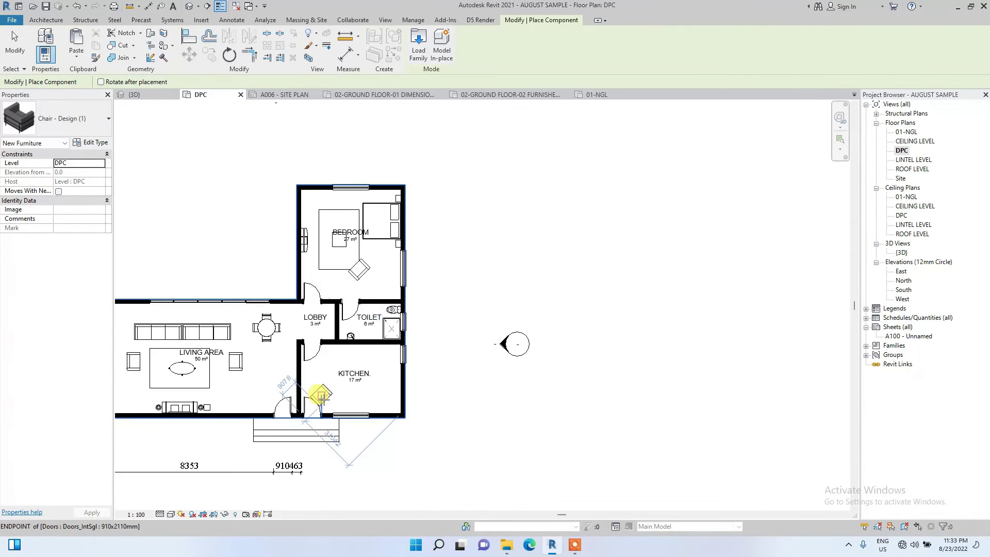
pyautogui.scroll(3, 320, 395)
pyautogui.press('Escape')
pyautogui.press('Escape')
# Step: Place a Kitchen_5847 unit in the kitchen's southeast corner with its back against the east wall
pyautogui.click(126, 37)
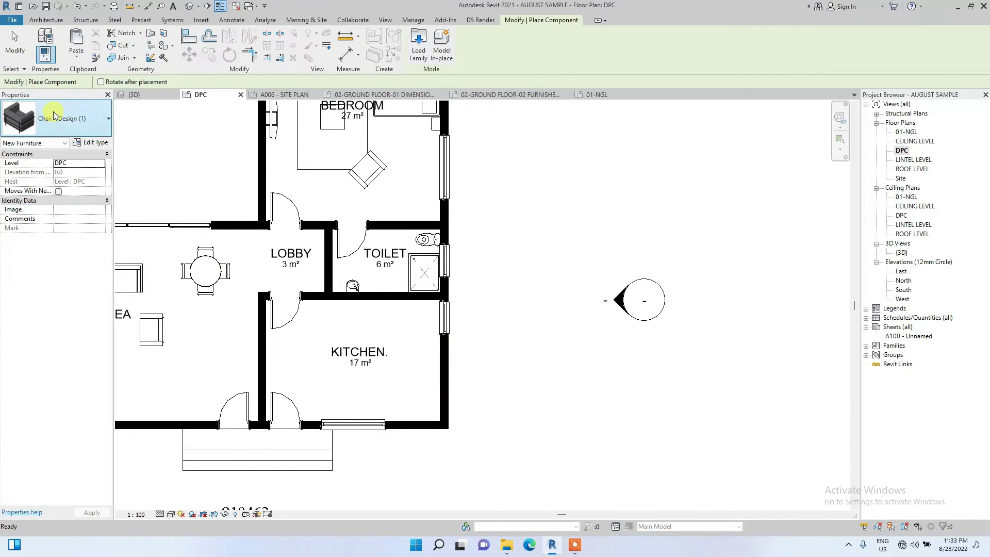
pyautogui.click(55, 115)
pyautogui.scroll(-8, 67, 232)
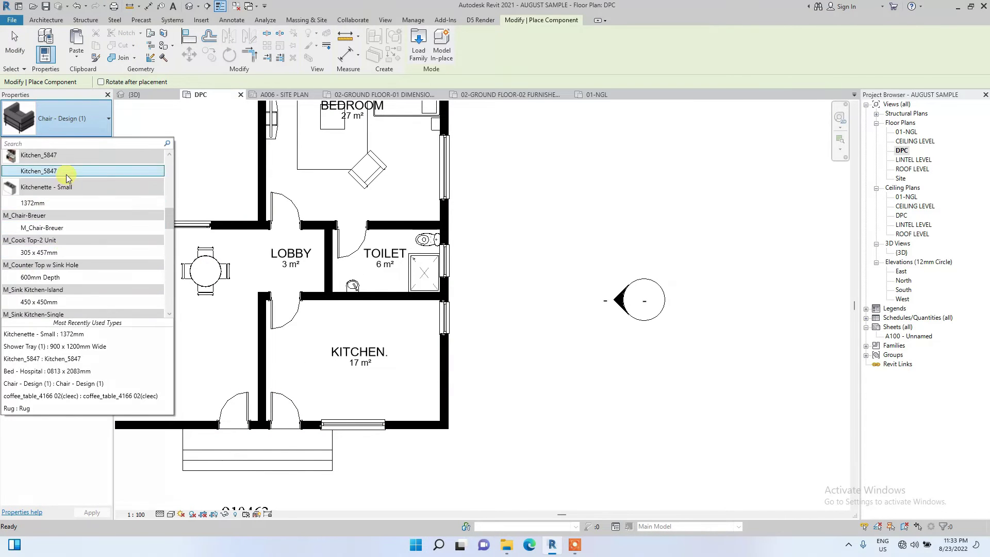
pyautogui.click(66, 171)
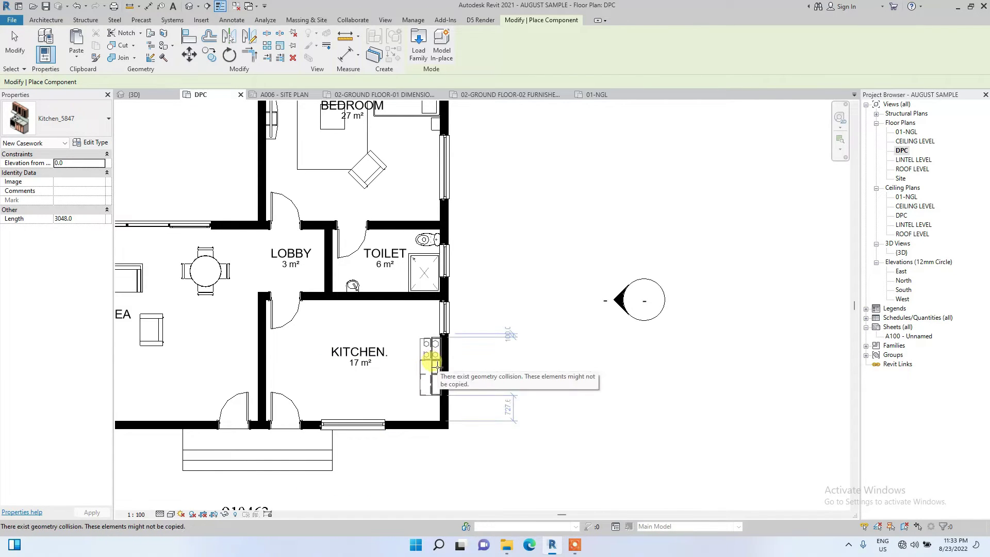
# Step: Place a Kitchenette - Small, 1372mm, in the kitchen's northeast corner, rotated with its back to the east wall
pyautogui.click(71, 122)
pyautogui.click(39, 165)
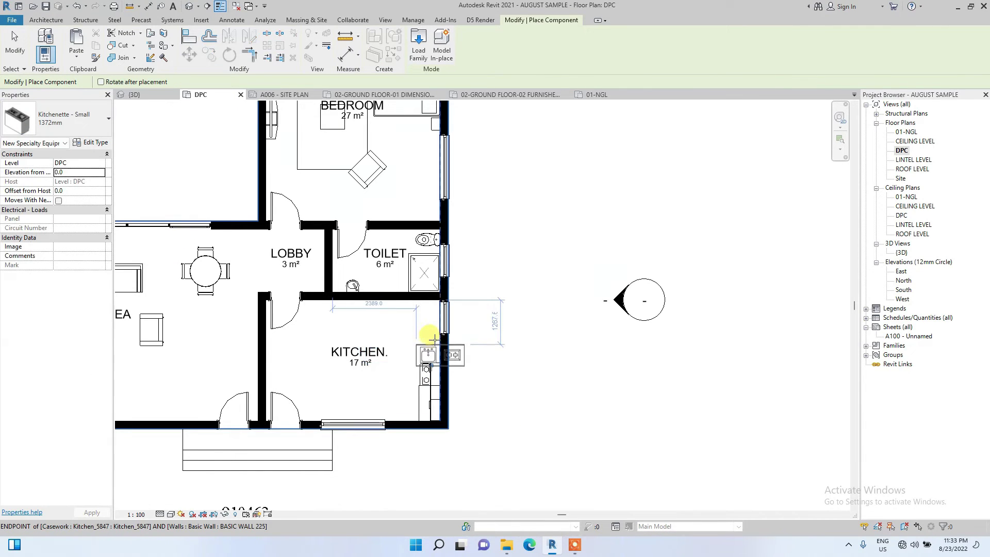
pyautogui.scroll(1, 431, 306)
pyautogui.scroll(2, 430, 341)
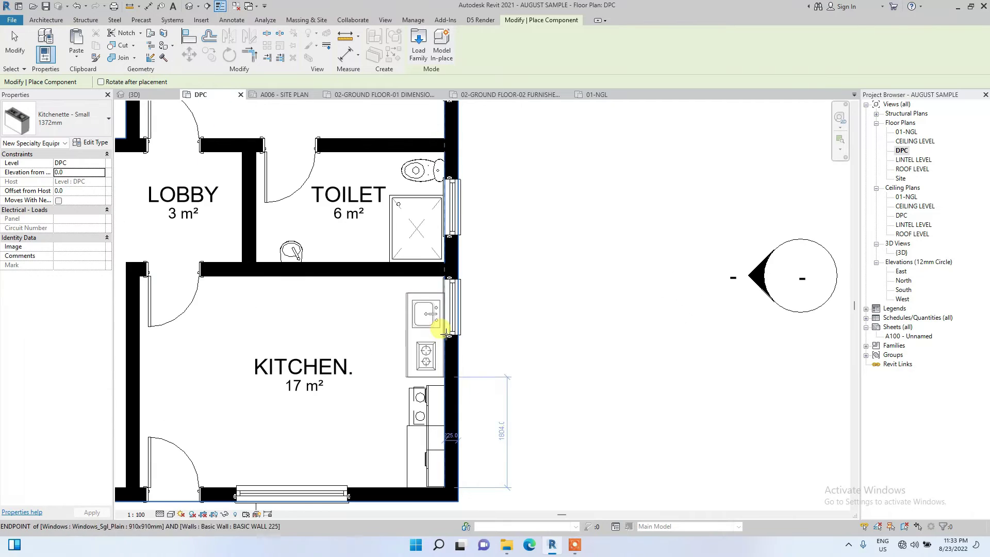
pyautogui.press('space')
pyautogui.click(442, 320)
pyautogui.press('Escape')
pyautogui.press('Escape')
# Step: Move the Kitchen_5847 unit north along the east wall until it butts against the kitchenette
pyautogui.click(419, 422)
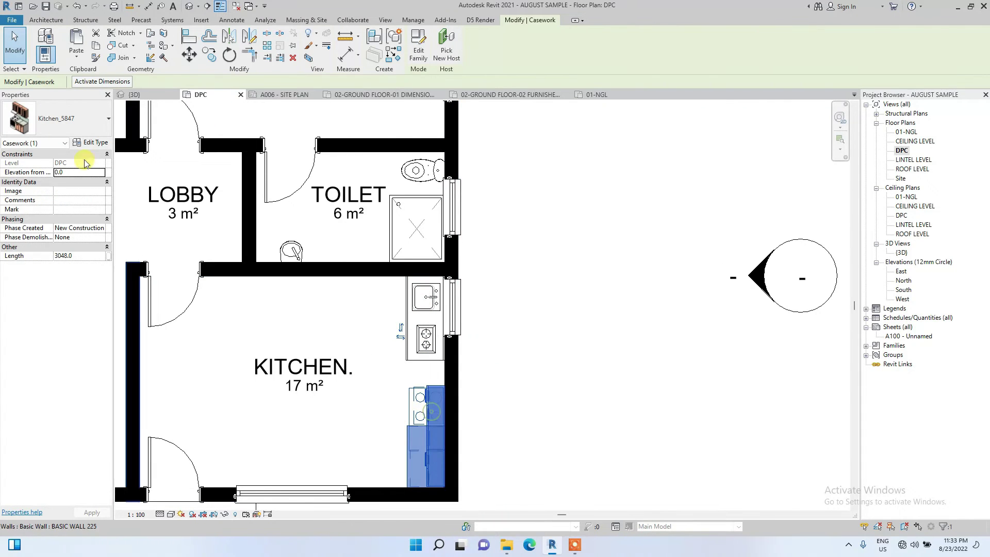
pyautogui.click(187, 60)
pyautogui.press('Escape')
pyautogui.press('Escape')
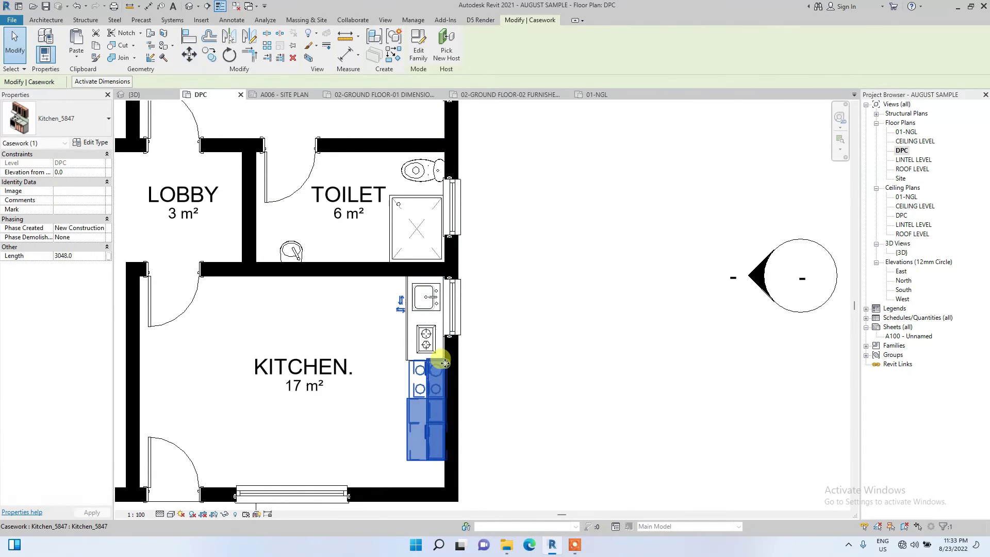
pyautogui.scroll(-5, 447, 367)
pyautogui.scroll(3, 307, 325)
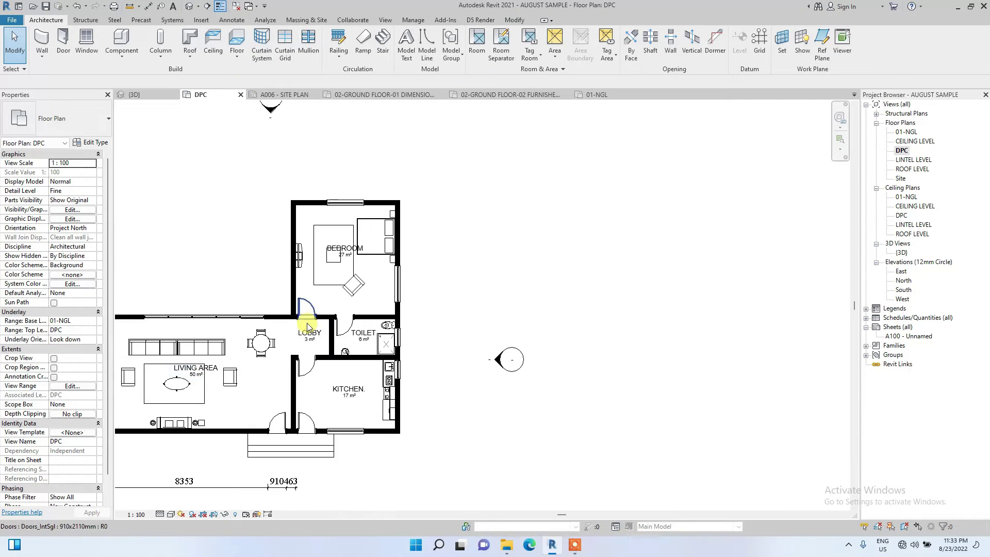
pyautogui.scroll(1, 225, 378)
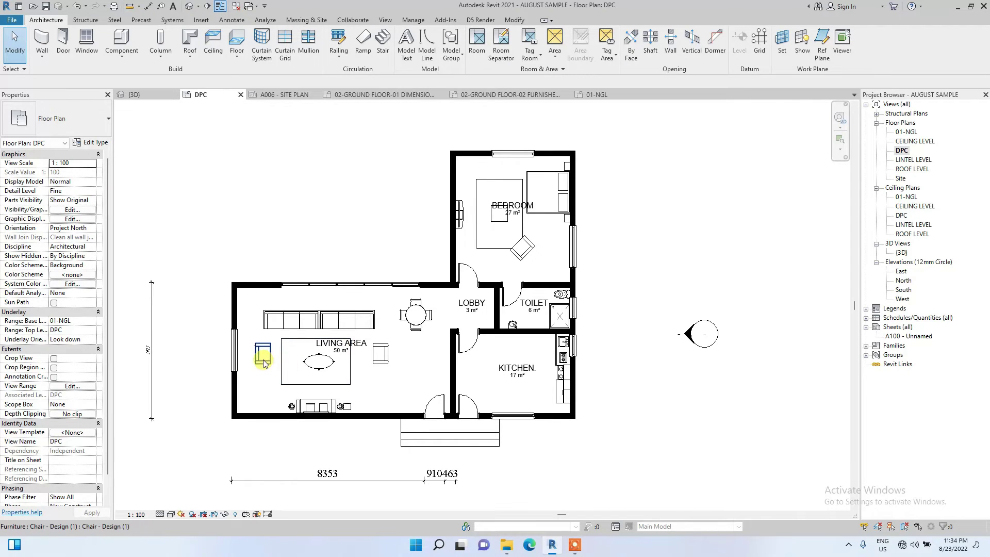
pyautogui.click(263, 363)
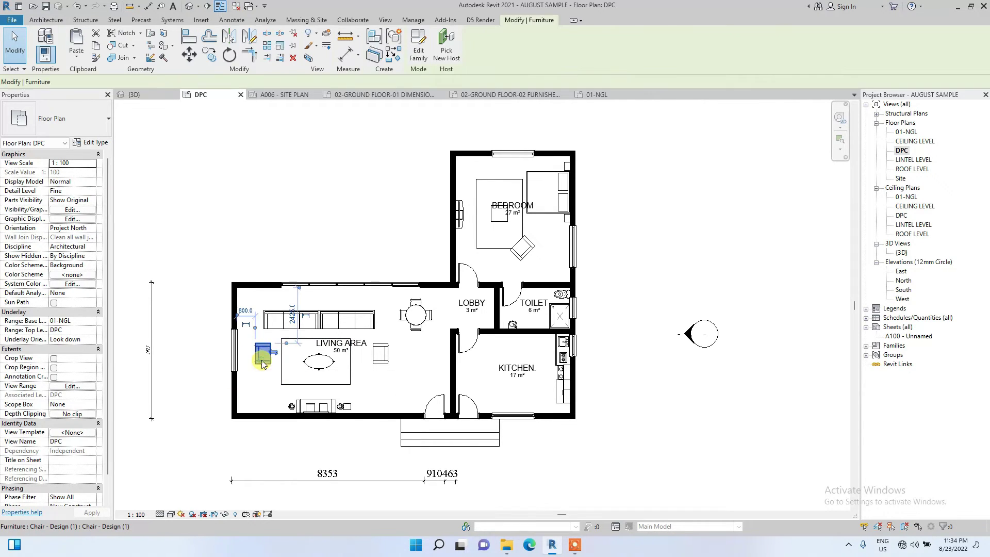
pyautogui.rightClick(261, 355)
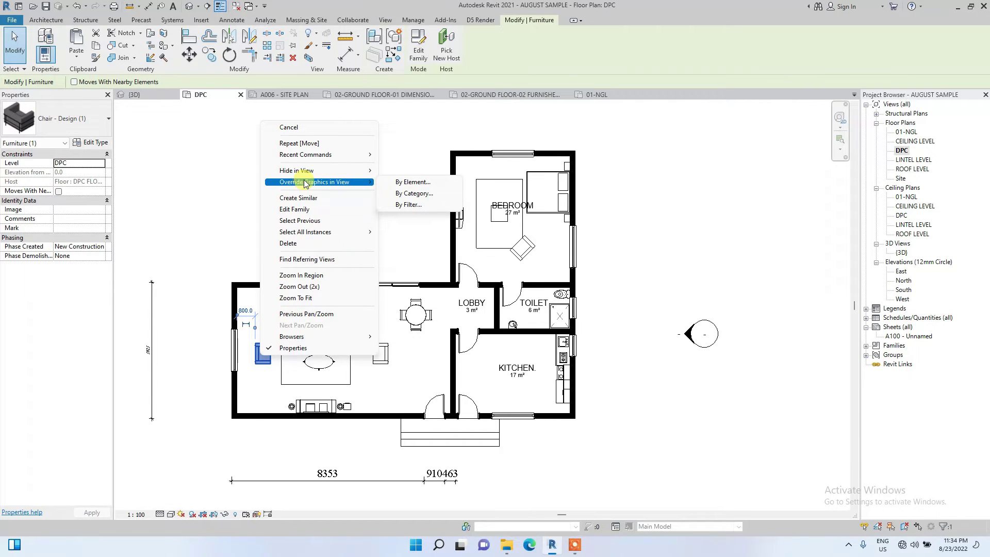
pyautogui.click(438, 137)
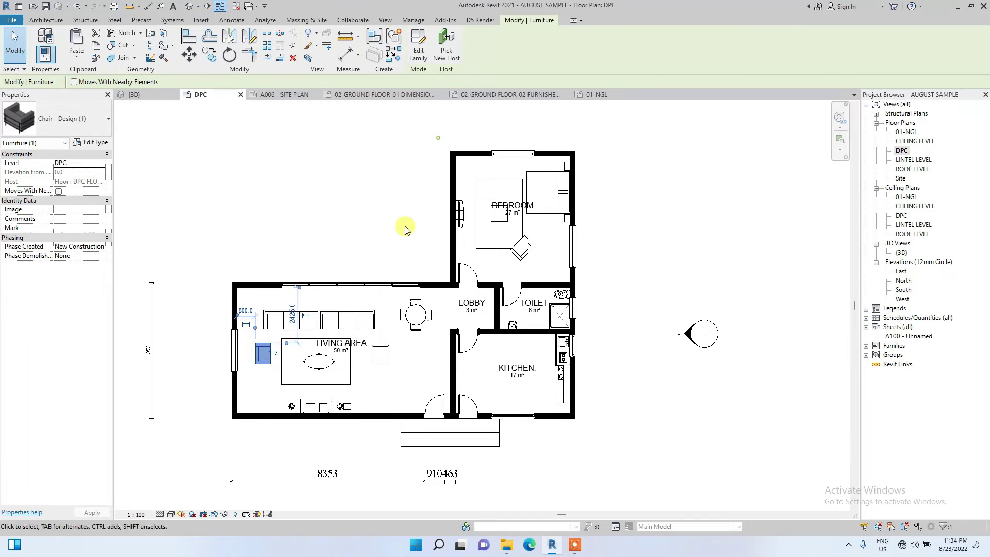
pyautogui.click(258, 393)
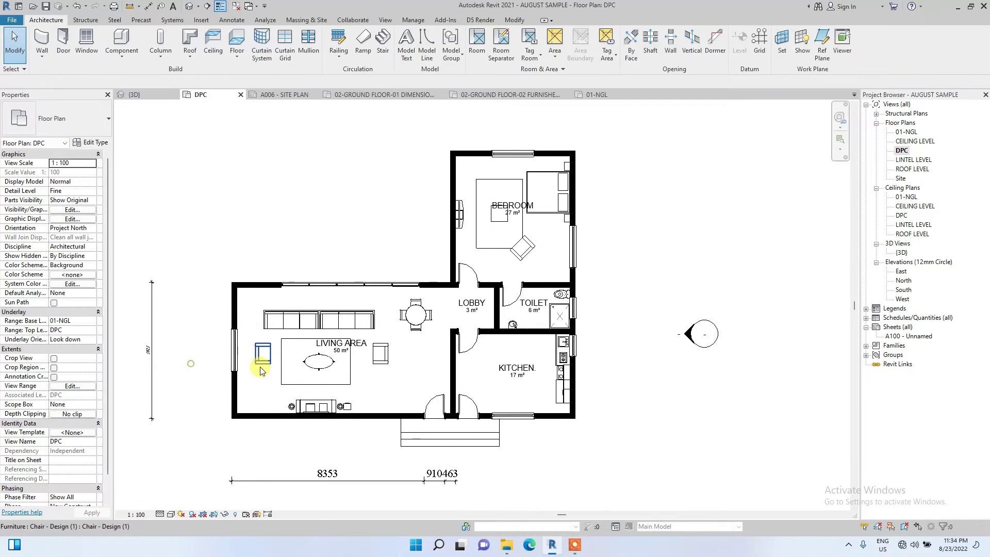
# Step: Override the Furniture category graphics in this view to Halftone, using the west armchair in the living area
pyautogui.click(262, 362)
pyautogui.rightClick(262, 361)
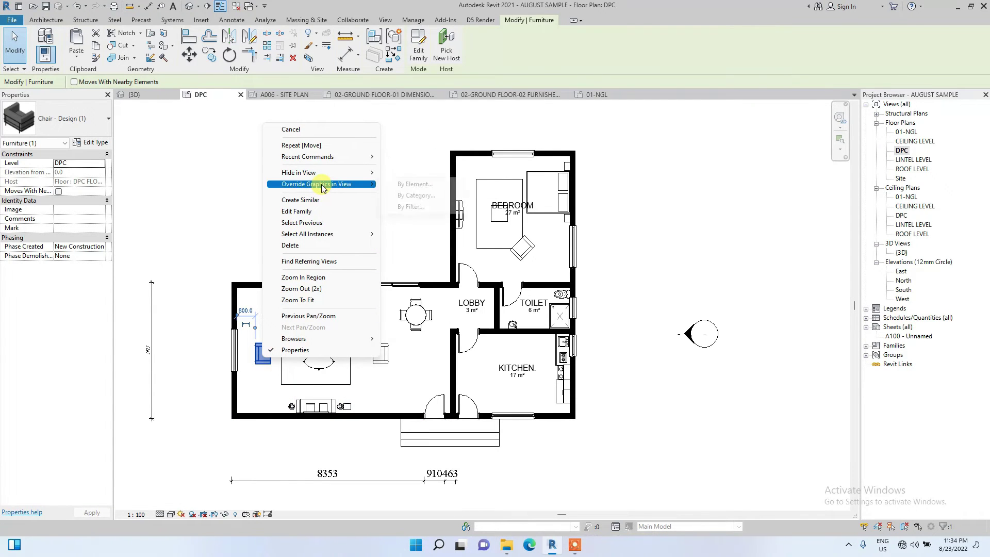
pyautogui.click(413, 195)
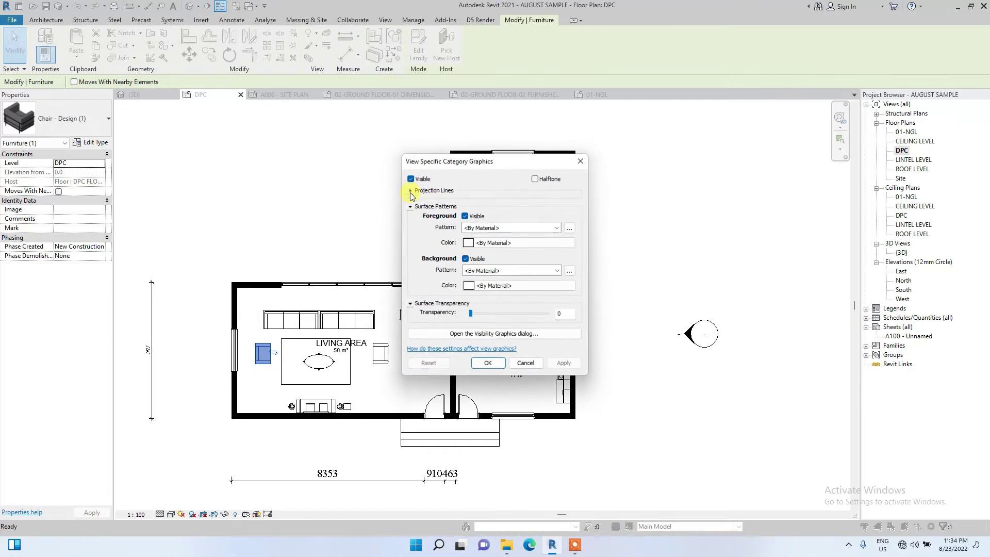
pyautogui.click(485, 365)
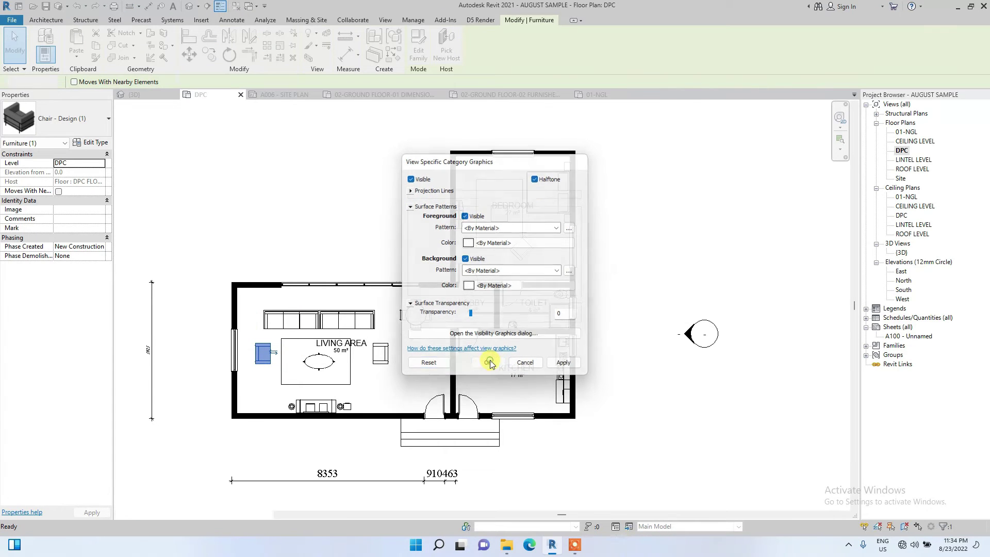
pyautogui.scroll(3, 353, 260)
pyautogui.press('Escape')
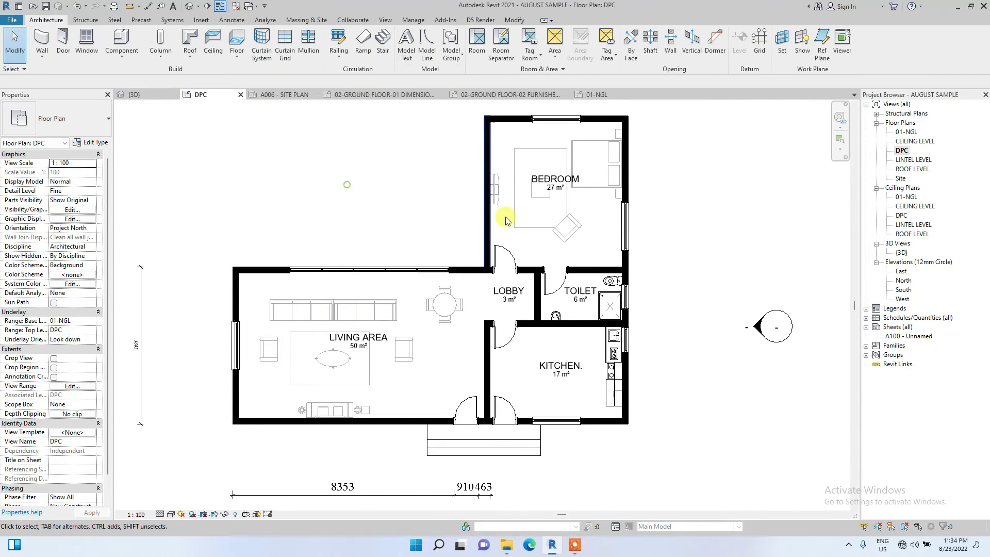
# Step: Override the Plumbing Fixtures category graphics in this view to Halftone, using the toilet's shower tray
pyautogui.scroll(4, 393, 214)
pyautogui.scroll(2, 309, 299)
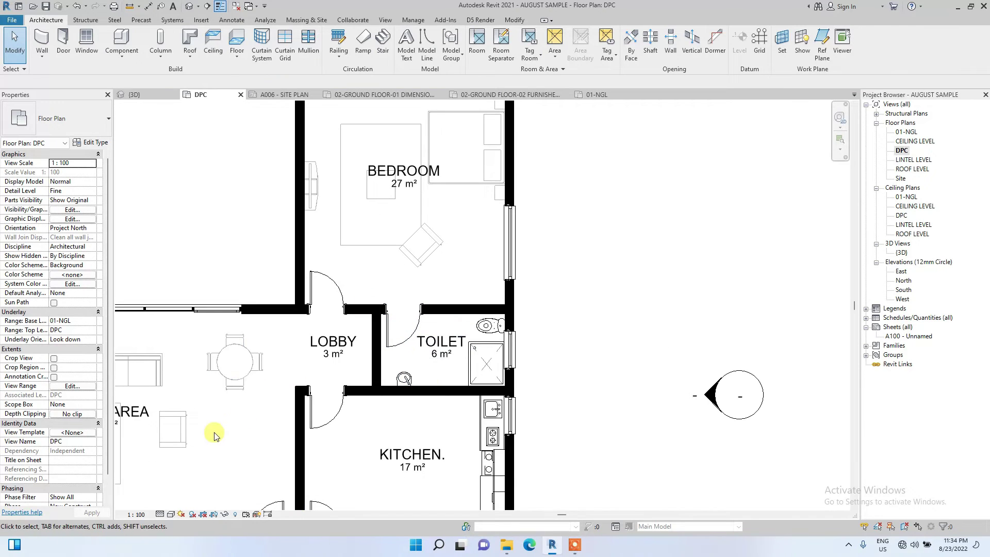
pyautogui.moveTo(214, 436); pyautogui.dragTo(397, 401, button='middle')
pyautogui.moveTo(133, 446); pyautogui.dragTo(241, 385, button='middle')
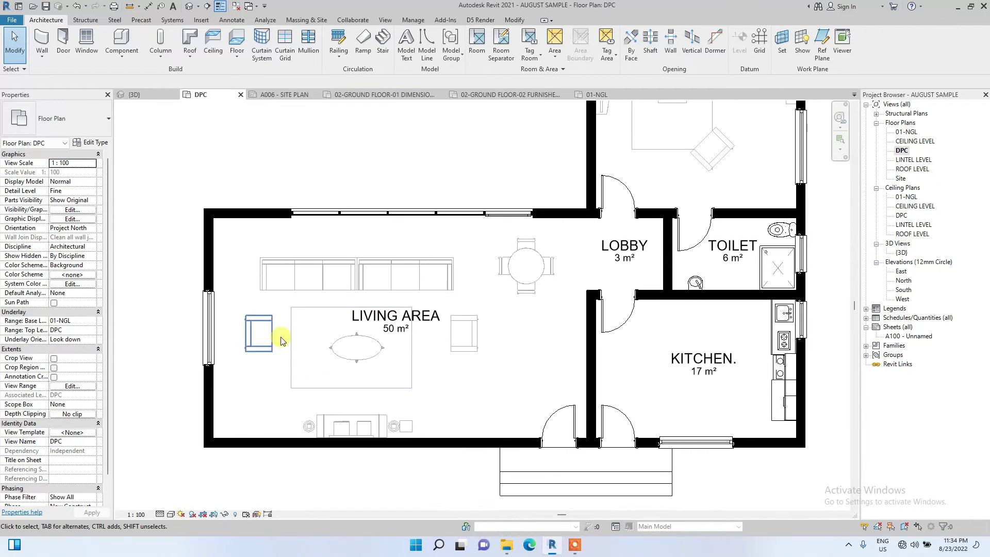
pyautogui.moveTo(777, 325); pyautogui.dragTo(365, 335, button='middle')
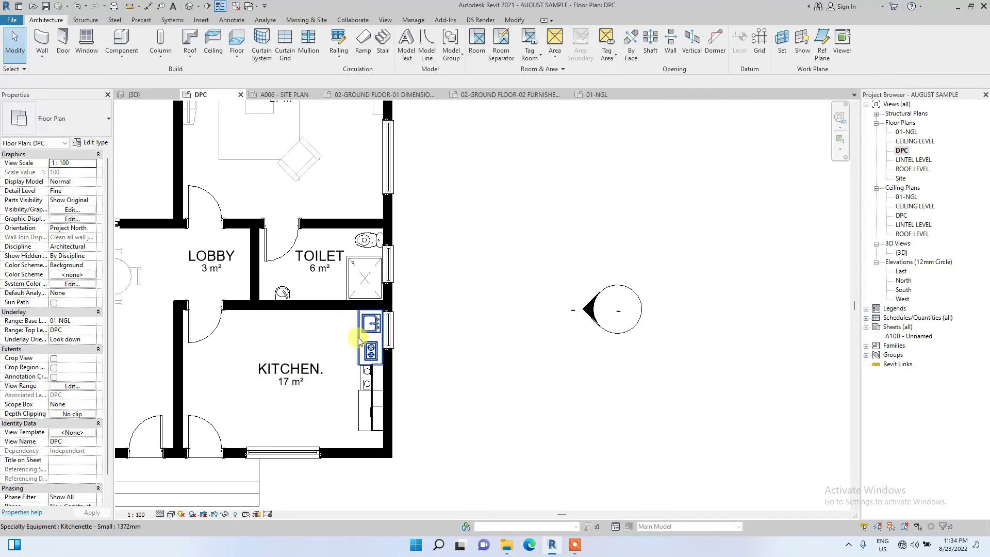
pyautogui.click(357, 278)
pyautogui.rightClick(360, 277)
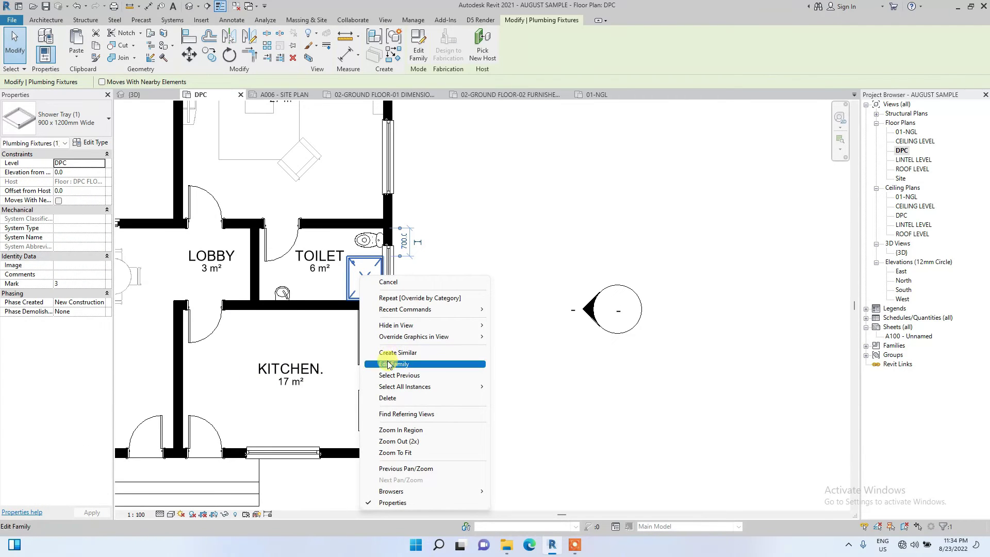
pyautogui.moveTo(404, 337)
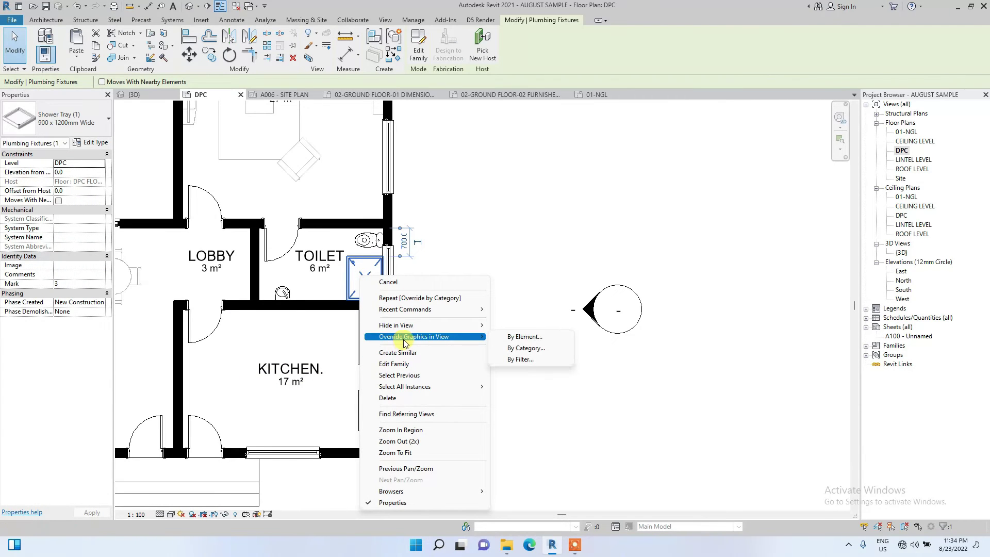
pyautogui.click(517, 351)
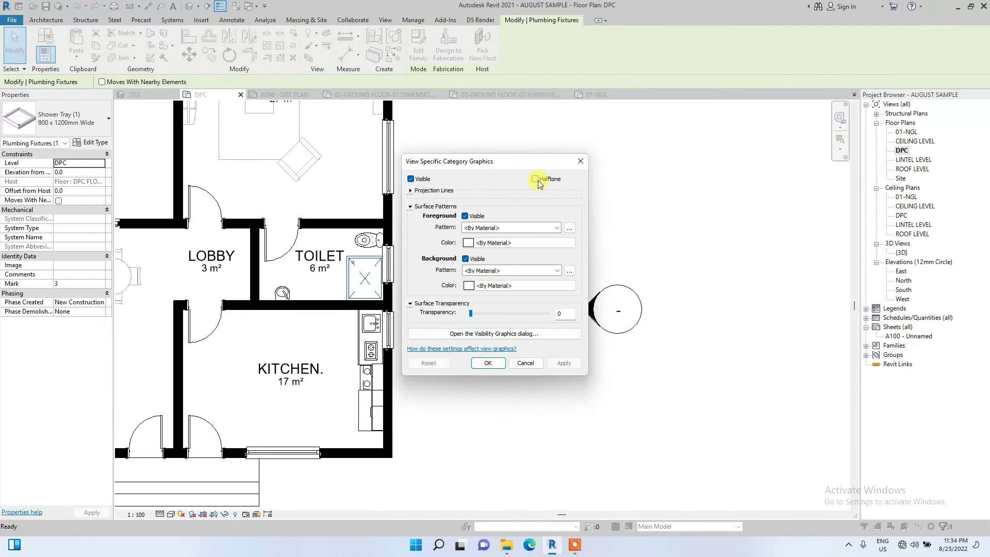
pyautogui.click(536, 179)
pyautogui.click(488, 363)
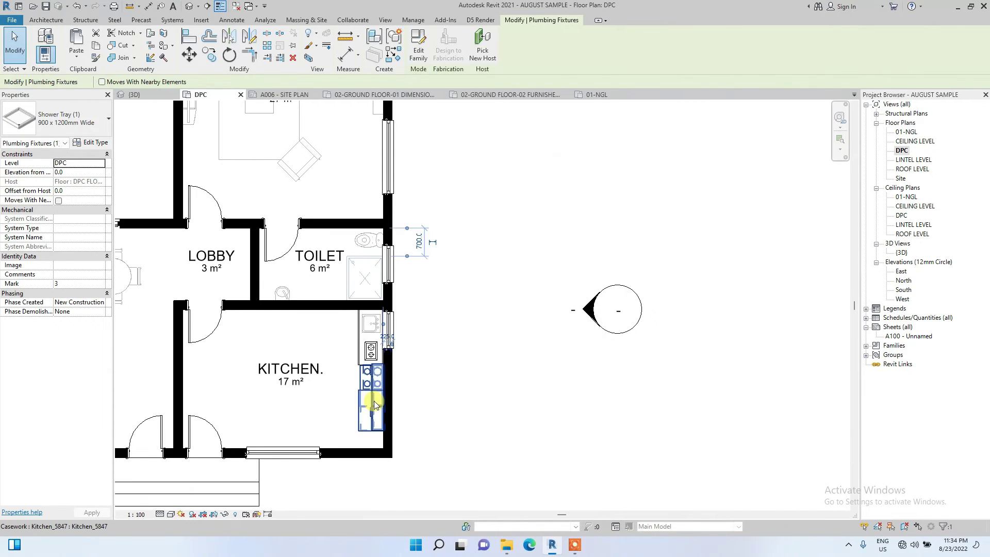
# Step: Override the Casework category graphics in this view to Halftone, using the Kitchen_5847 unit on the east wall
pyautogui.click(374, 404)
pyautogui.rightClick(368, 398)
pyautogui.moveTo(415, 228)
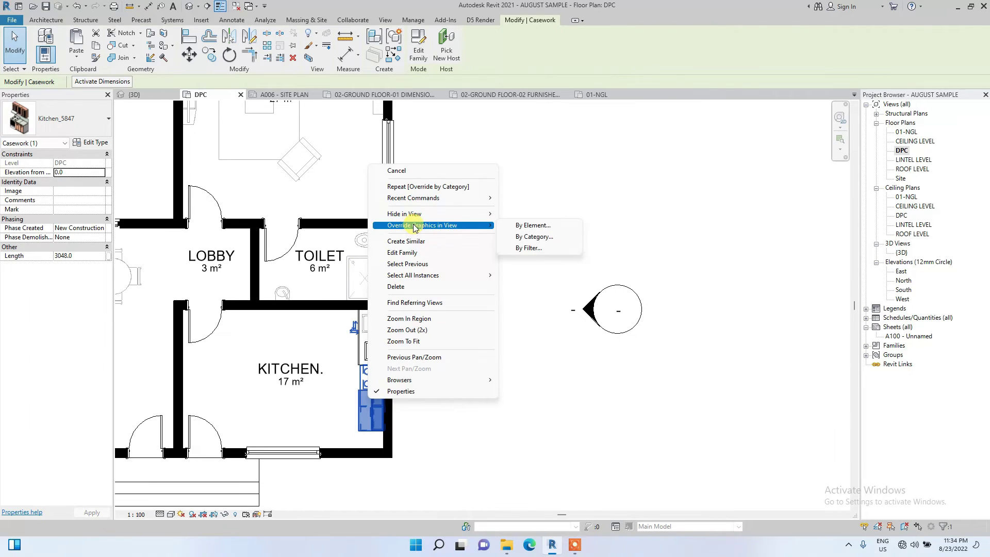
pyautogui.click(553, 238)
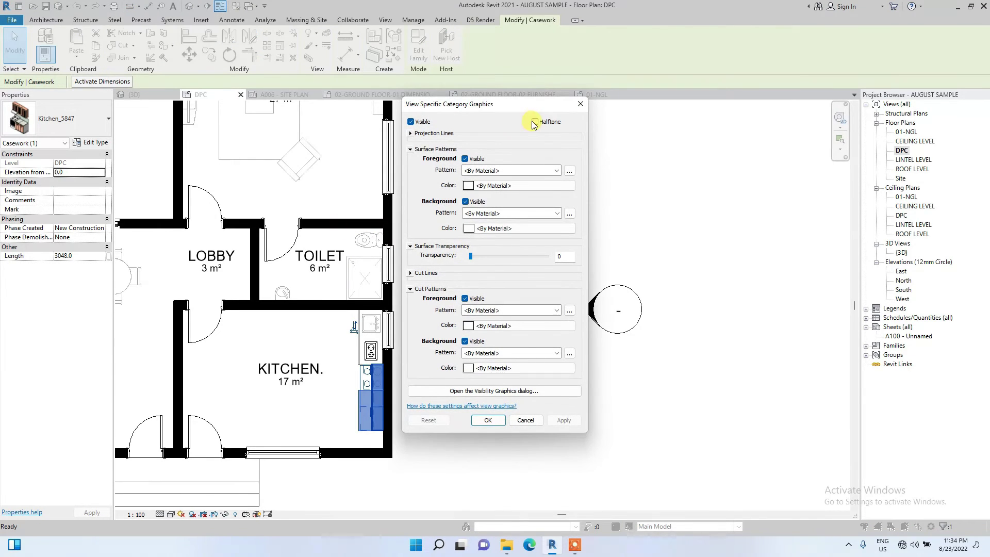
pyautogui.click(535, 121)
pyautogui.click(488, 420)
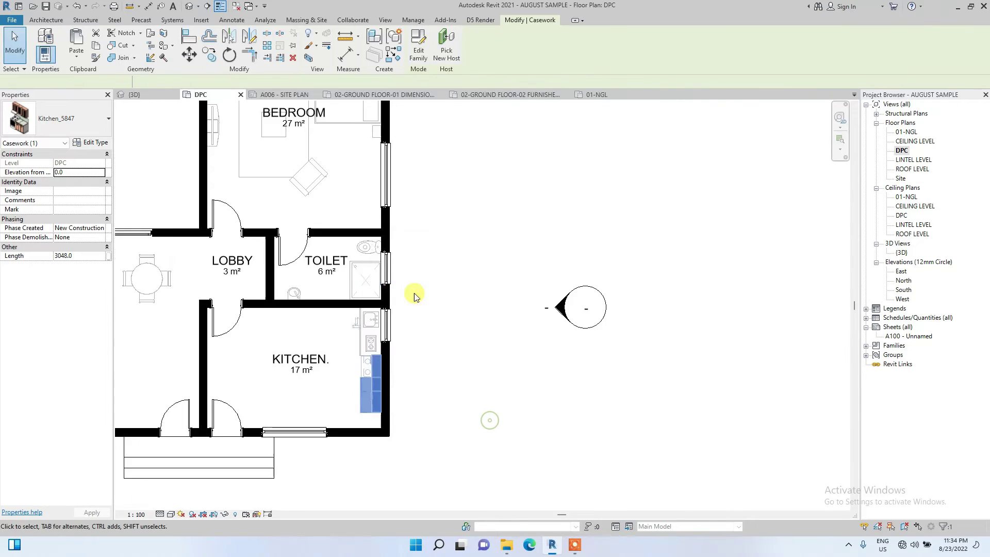
pyautogui.scroll(-3, 408, 278)
pyautogui.press('Escape')
# Step: Examine how the halftone furniture, fixtures and casework read against the solid walls across the whole floor plan
pyautogui.moveTo(221, 322); pyautogui.dragTo(298, 323, button='middle')
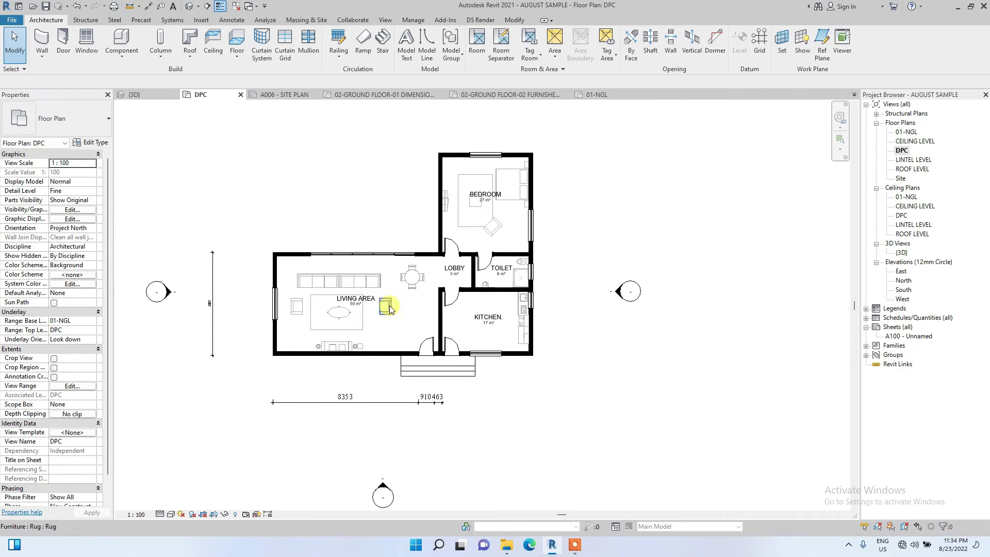
pyautogui.moveTo(387, 304); pyautogui.dragTo(285, 312, button='middle')
pyautogui.scroll(-1, 176, 338)
pyautogui.moveTo(175, 338); pyautogui.dragTo(267, 338, button='middle')
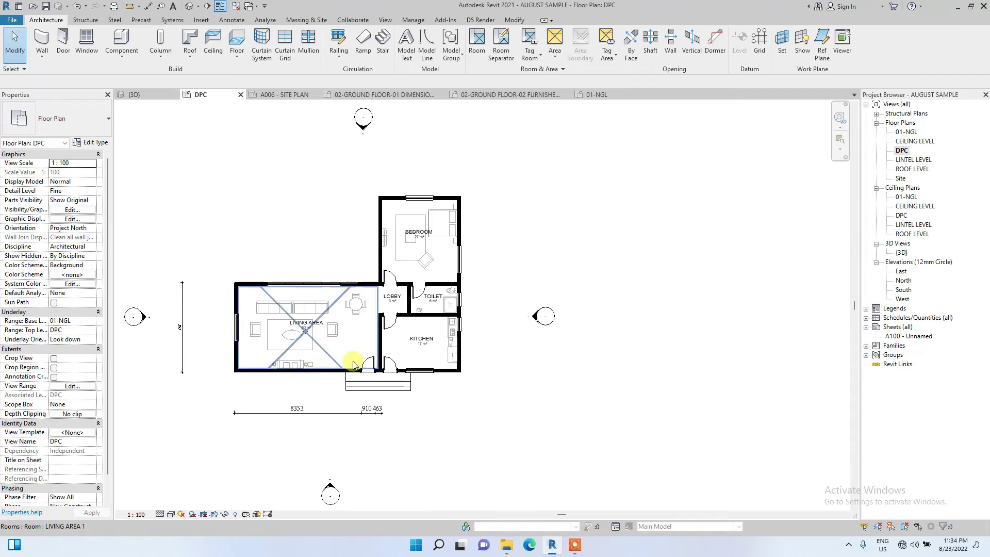
pyautogui.moveTo(350, 364); pyautogui.dragTo(291, 364, button='middle')
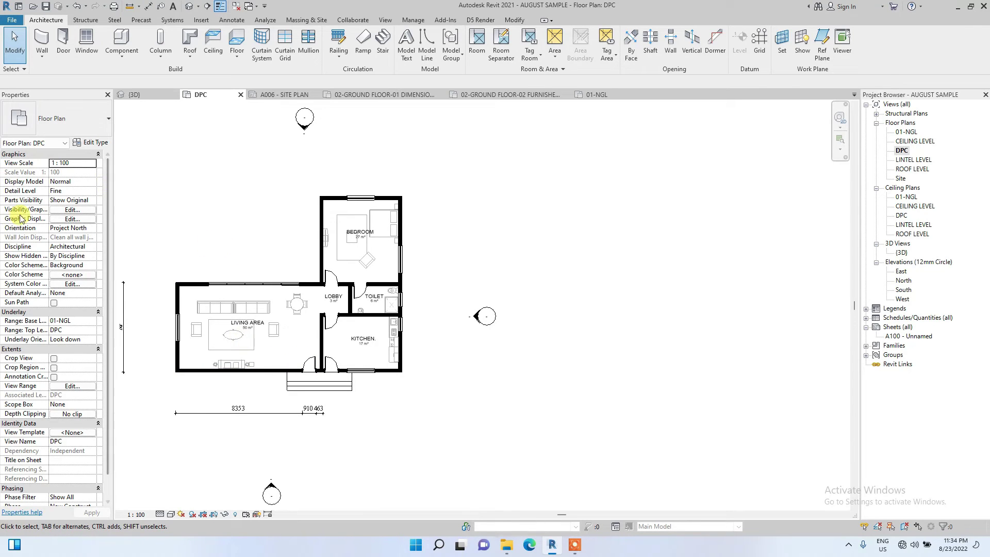
pyautogui.scroll(-1, 176, 225)
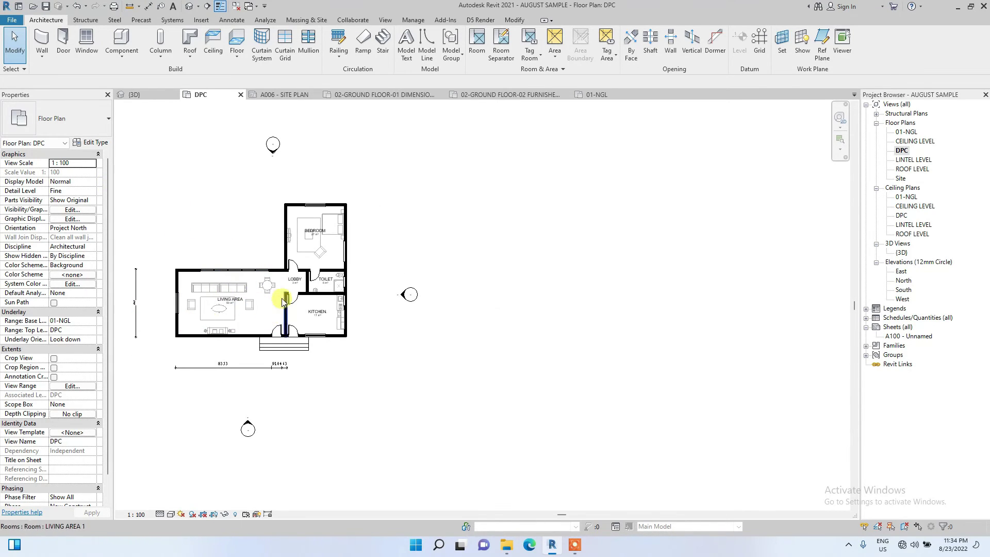
pyautogui.scroll(2, 227, 336)
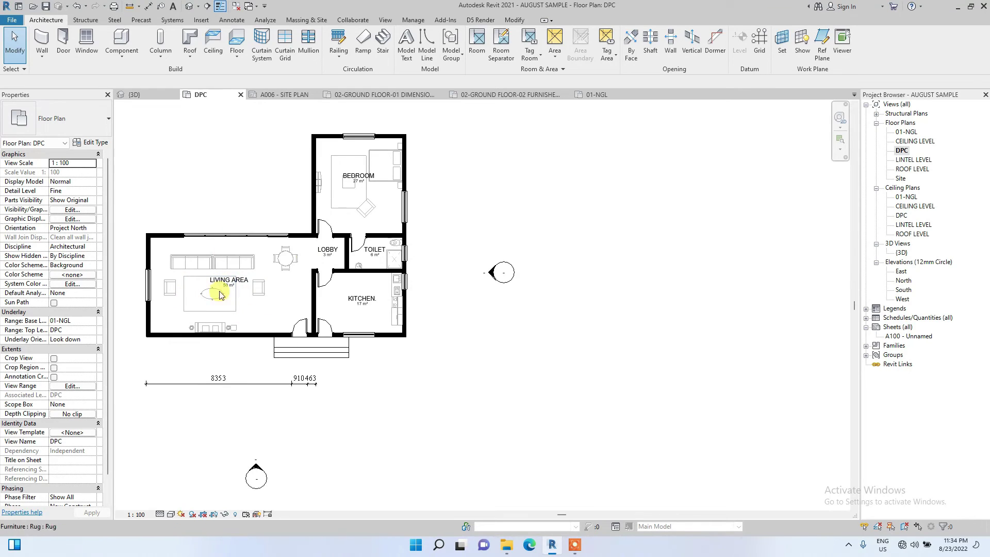
pyautogui.moveTo(177, 305); pyautogui.dragTo(232, 318, button='middle')
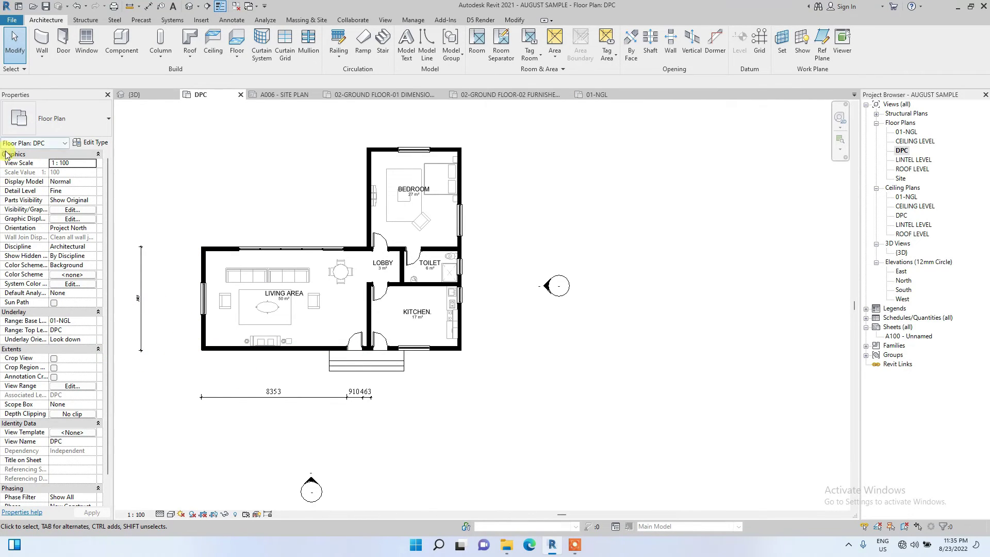
# Step: Apply the By Room Name color scheme of the Rooms category to the DPC floor plan
pyautogui.click(73, 274)
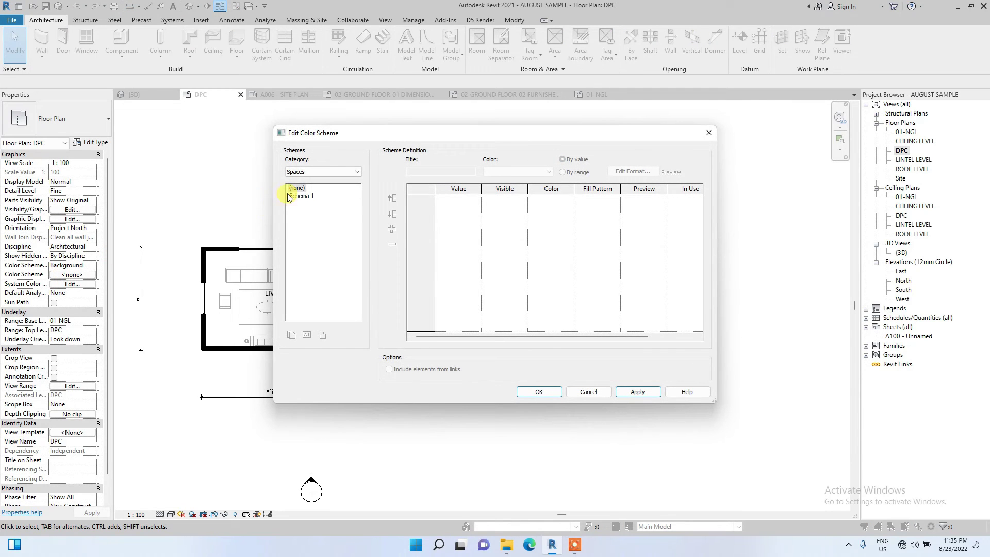
pyautogui.click(333, 172)
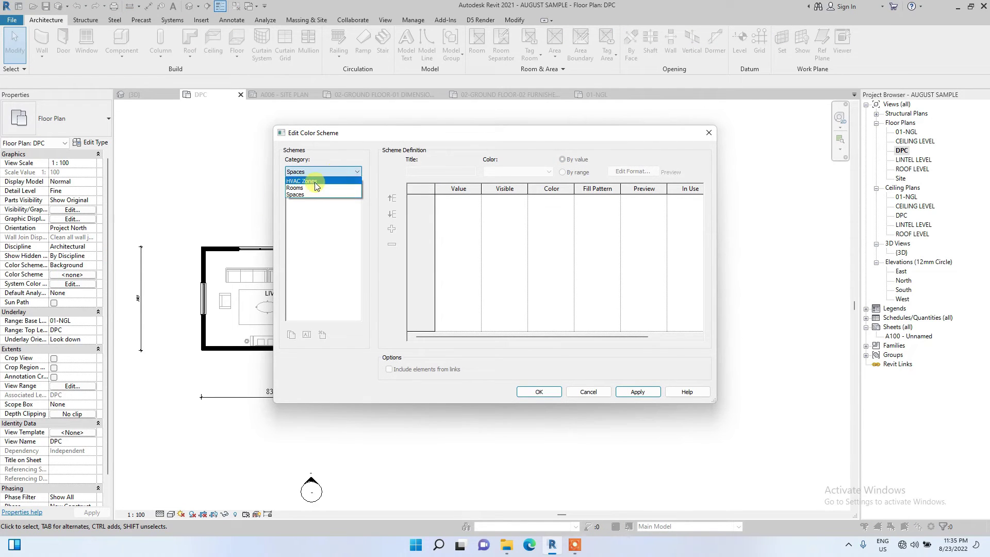
pyautogui.click(314, 188)
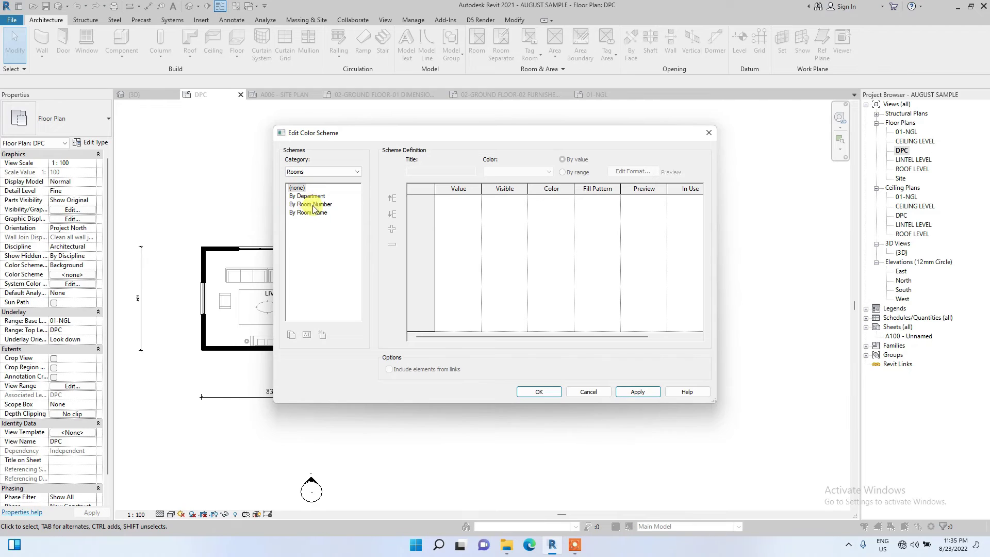
pyautogui.click(311, 212)
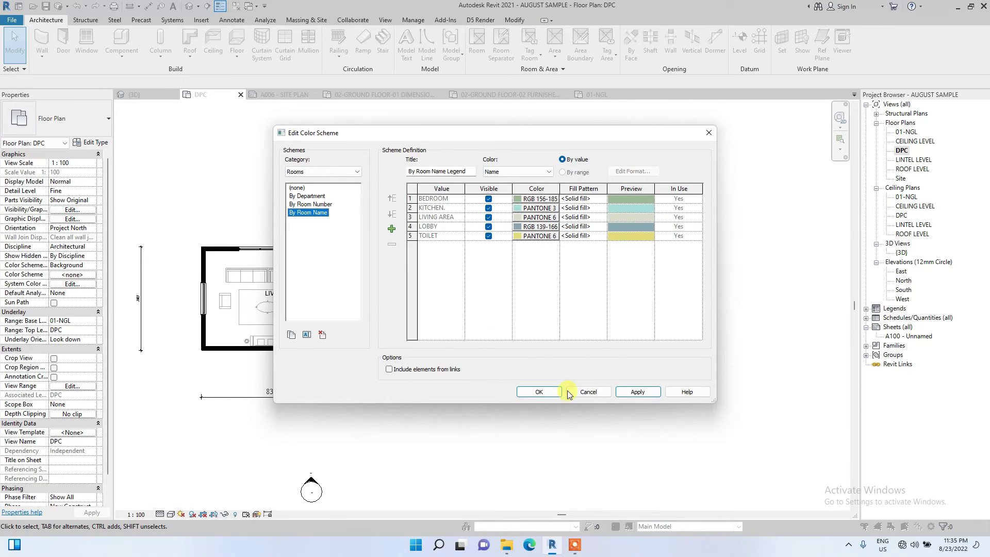
pyautogui.click(634, 392)
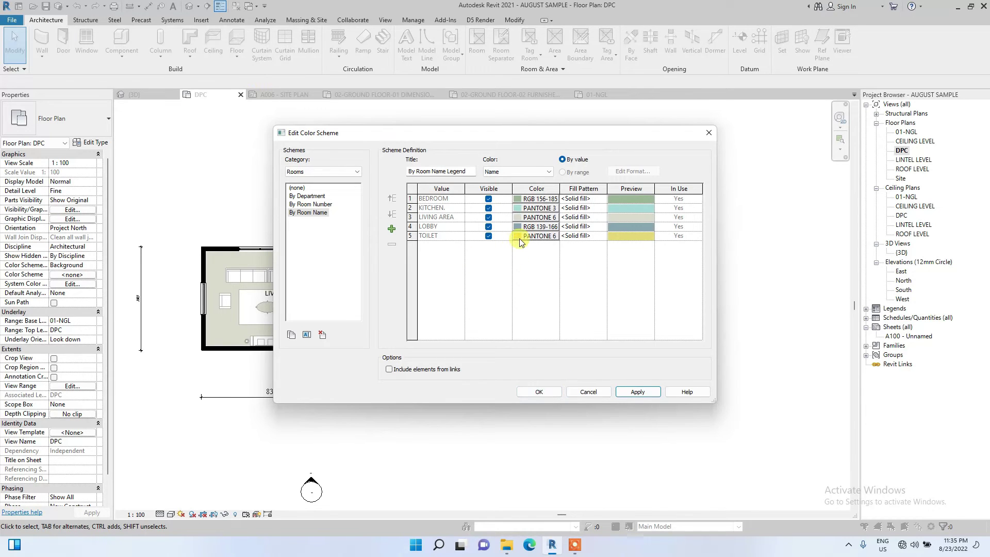
# Step: Lighten the scheme colors of two rooms: a paler blue-grey for LOBBY and a paler yellow for TOILET
pyautogui.click(522, 228)
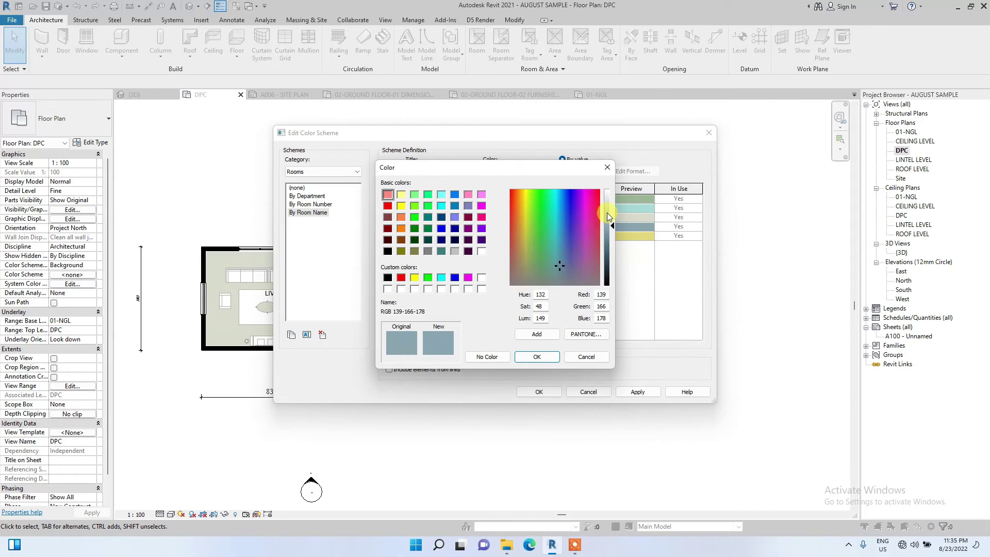
pyautogui.click(609, 215)
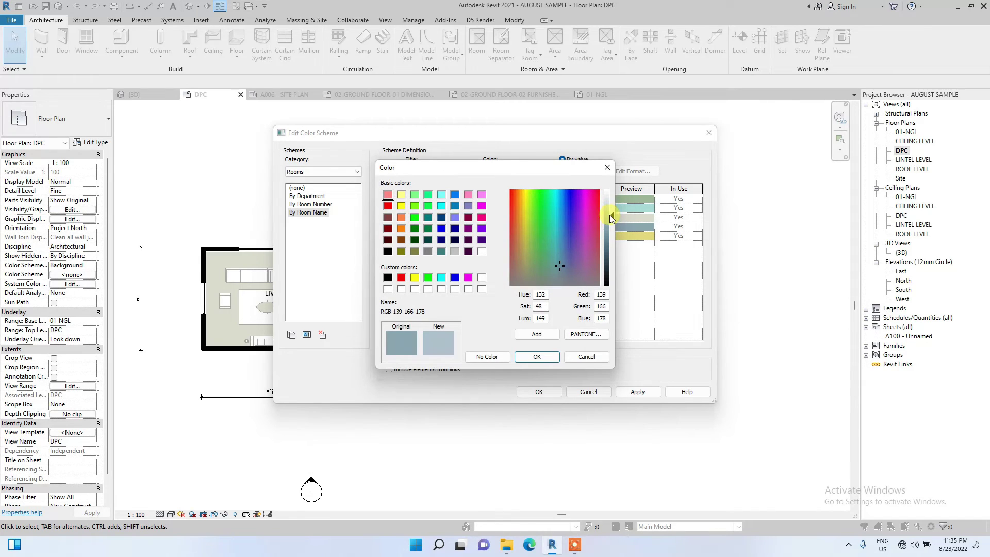
pyautogui.click(525, 360)
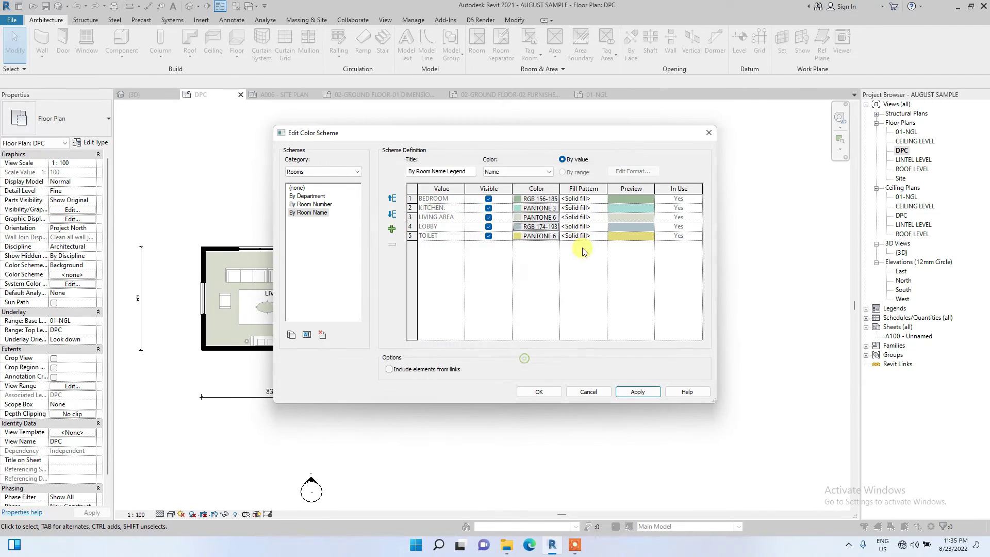
pyautogui.click(519, 236)
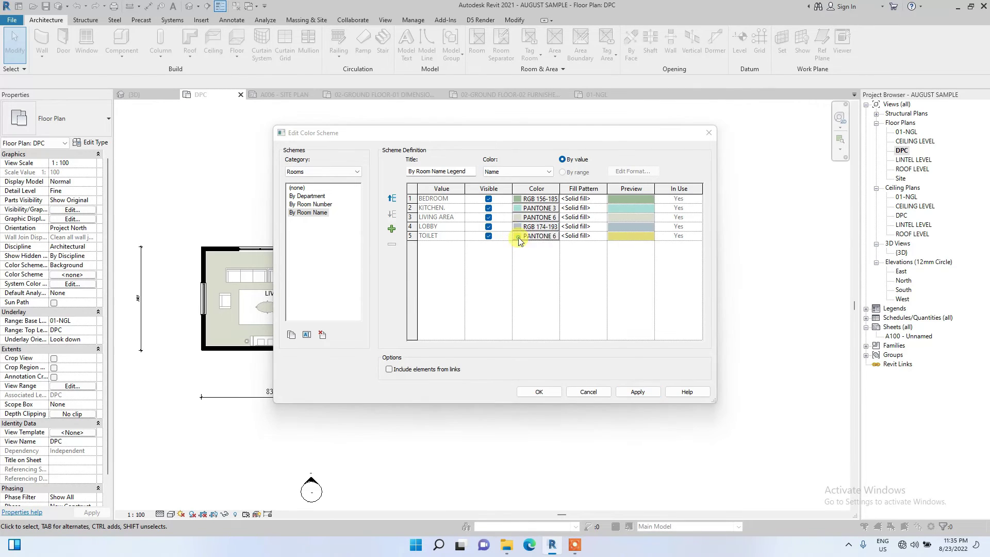
pyautogui.click(609, 215)
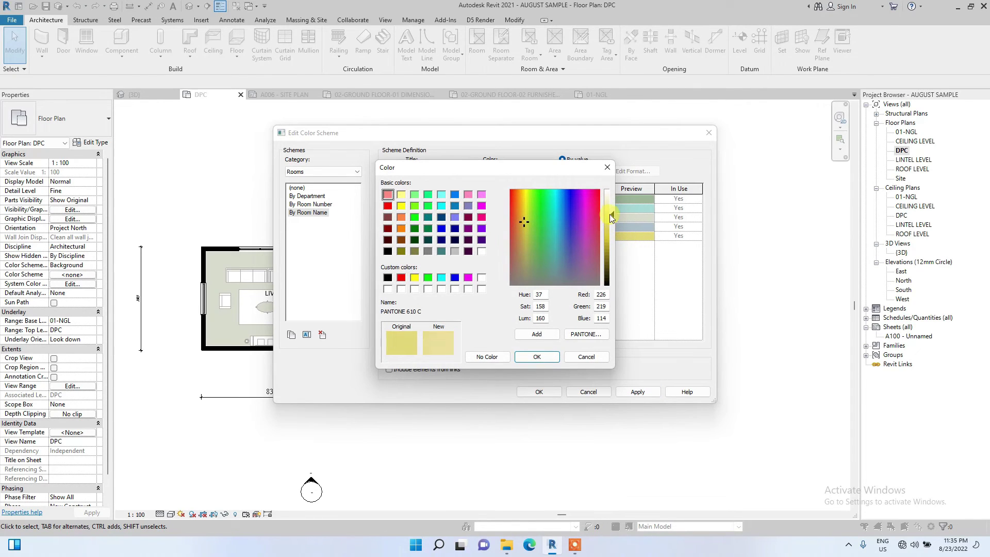
pyautogui.click(533, 355)
# Step: Lighten the BEDROOM color to RGB 189-209-186 and apply the finished color scheme to the floor plan
pyautogui.click(518, 199)
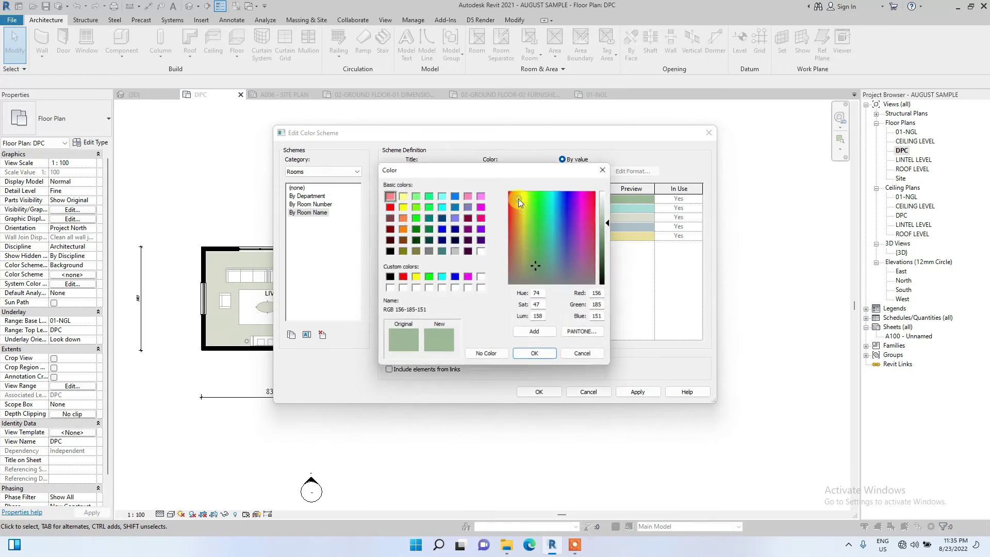
pyautogui.click(610, 202)
pyautogui.click(609, 211)
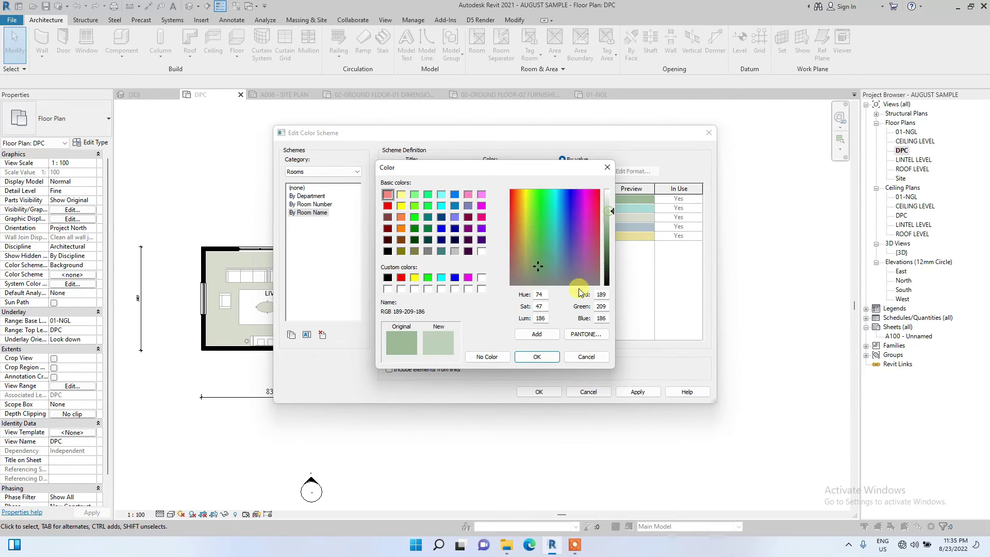
pyautogui.click(590, 357)
pyautogui.click(638, 392)
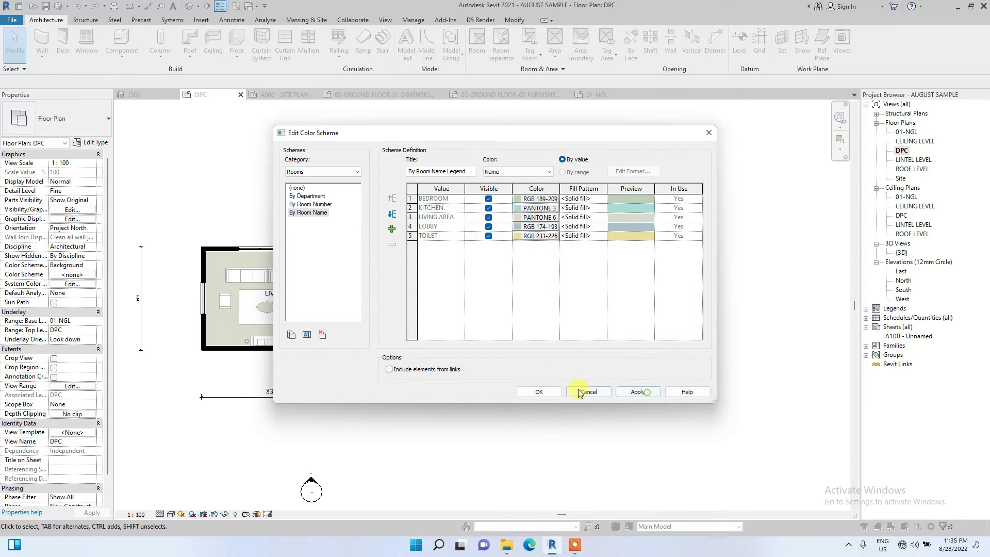
pyautogui.click(539, 391)
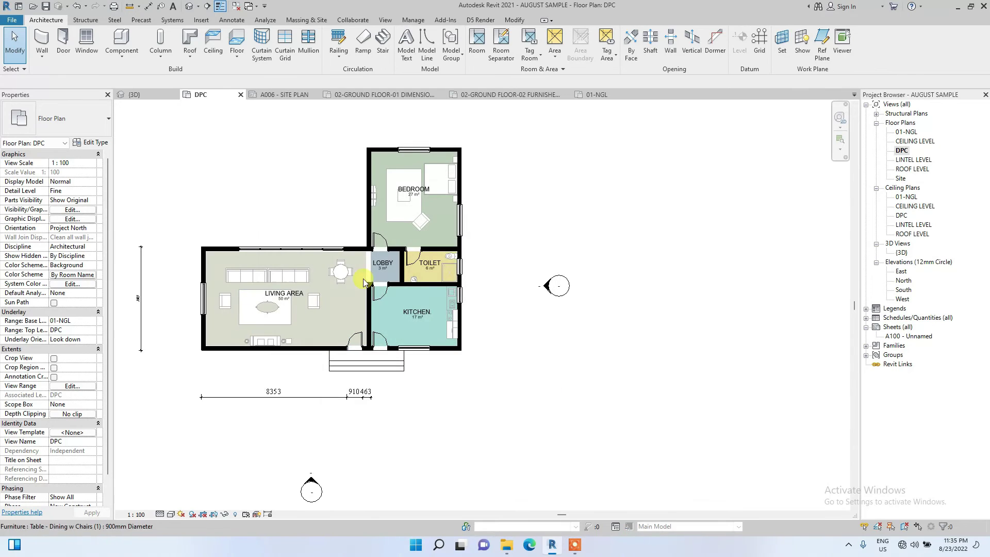
pyautogui.scroll(2, 397, 266)
pyautogui.scroll(-1, 279, 337)
pyautogui.scroll(-1, 291, 339)
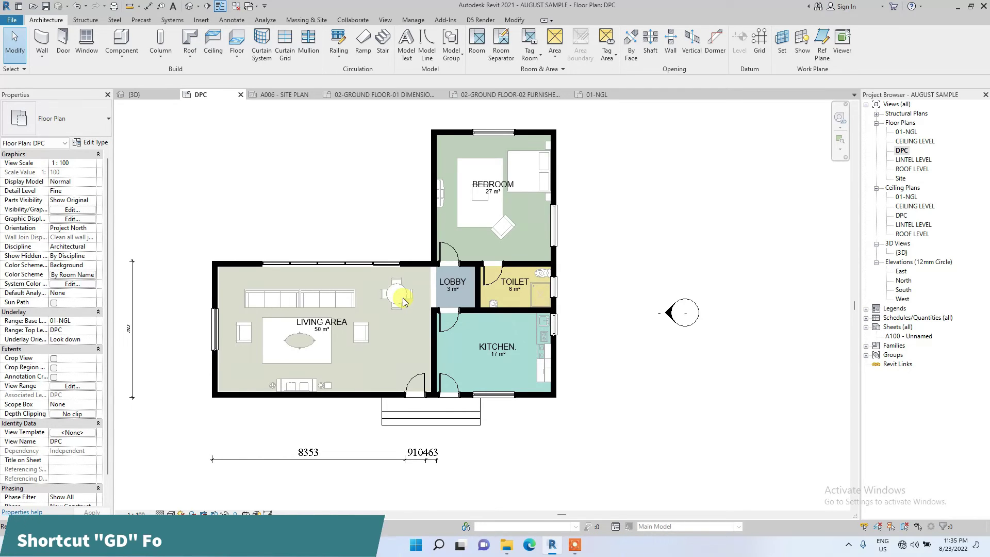
# Step: Enable cast shadows, ambient shadows and anti-aliased smooth lines in the graphic display options of the DPC floor plan
pyautogui.press('g')
pyautogui.press('d')
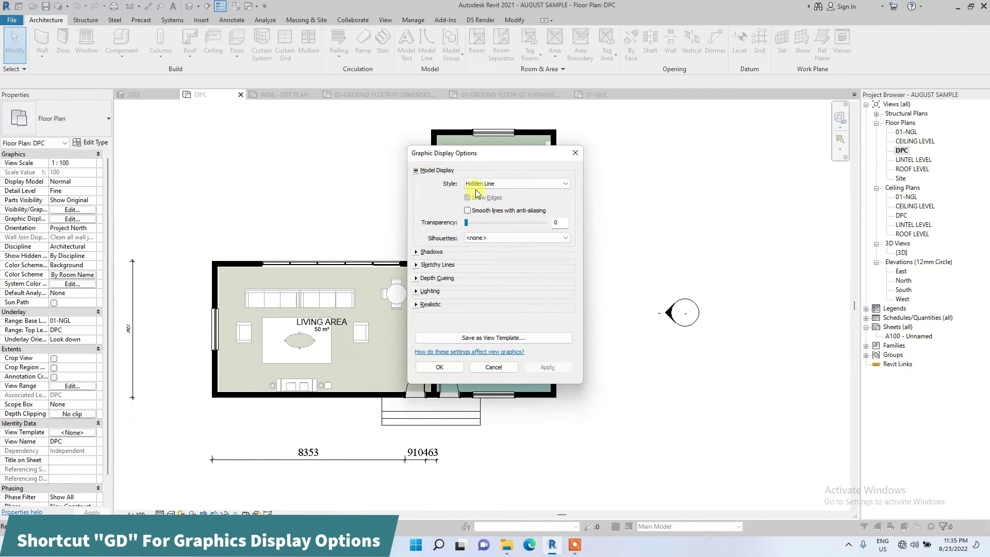
pyautogui.click(417, 252)
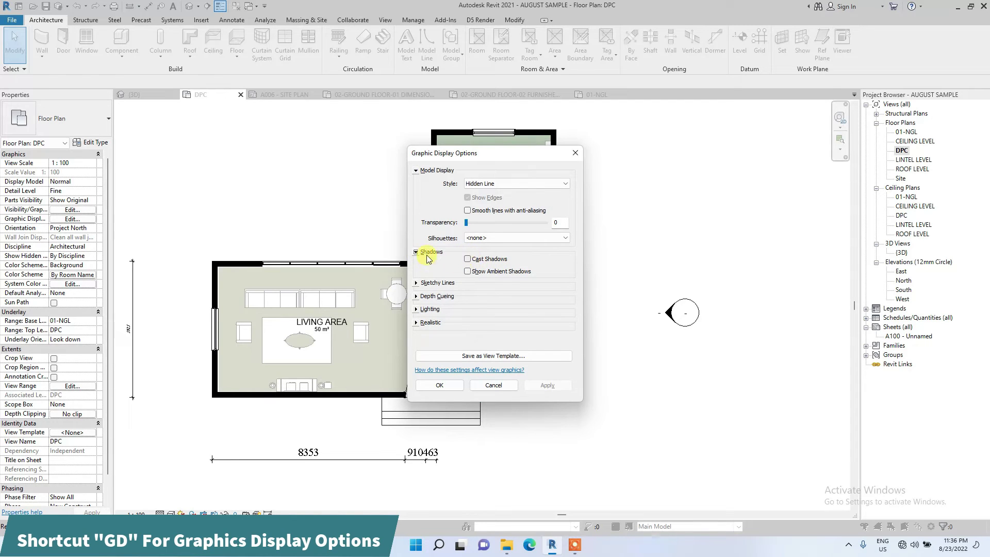
pyautogui.click(467, 259)
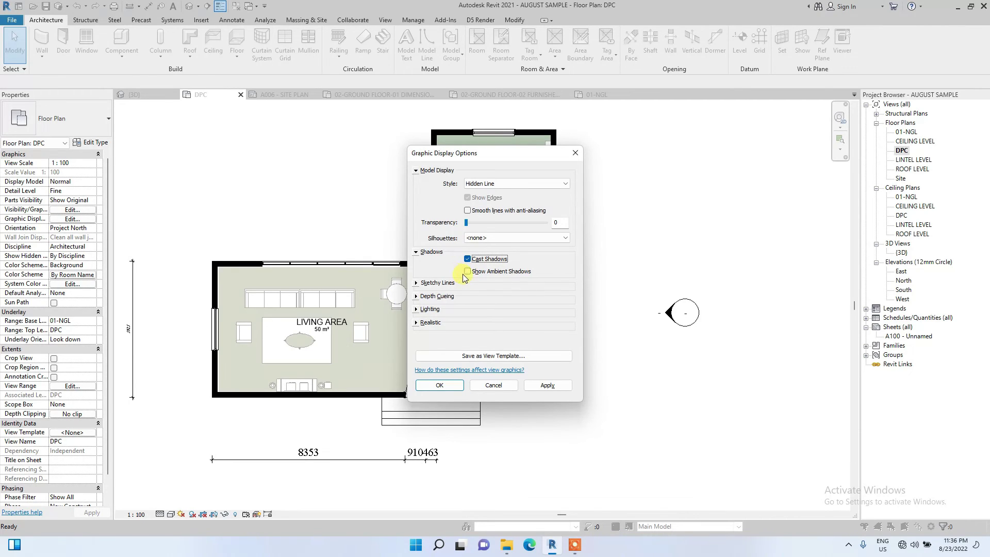
pyautogui.click(467, 273)
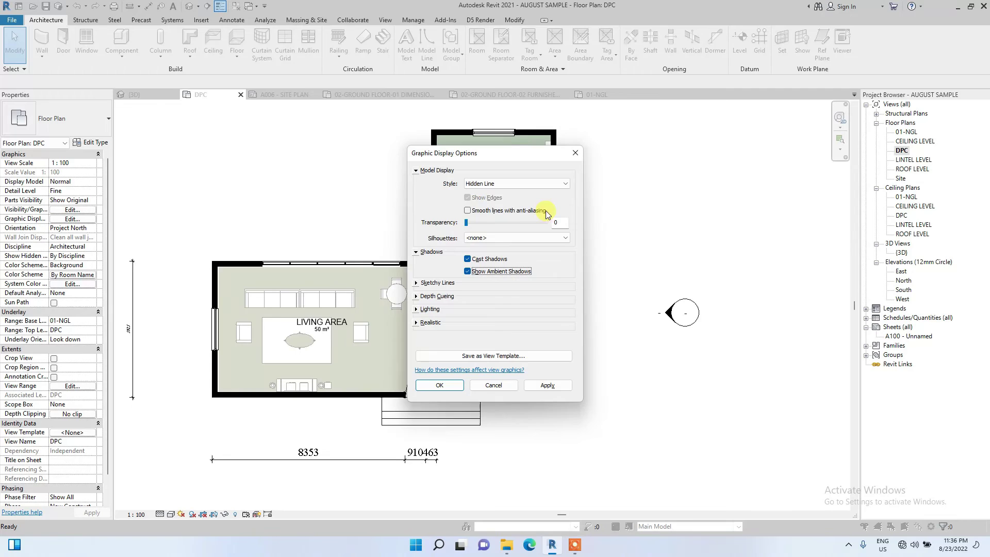
pyautogui.click(467, 211)
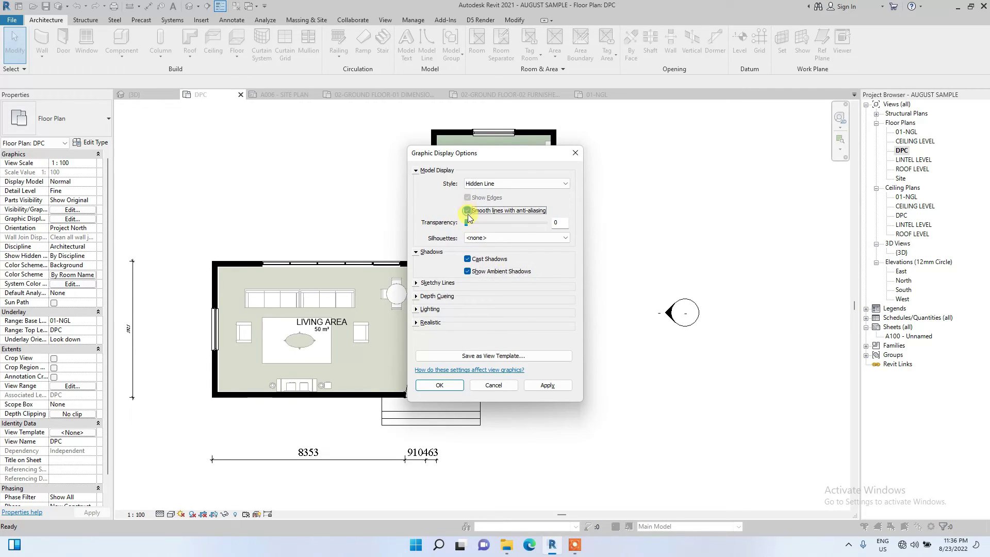
# Step: Enable sketchy lines for the floor plan with an extension of 1
pyautogui.click(418, 283)
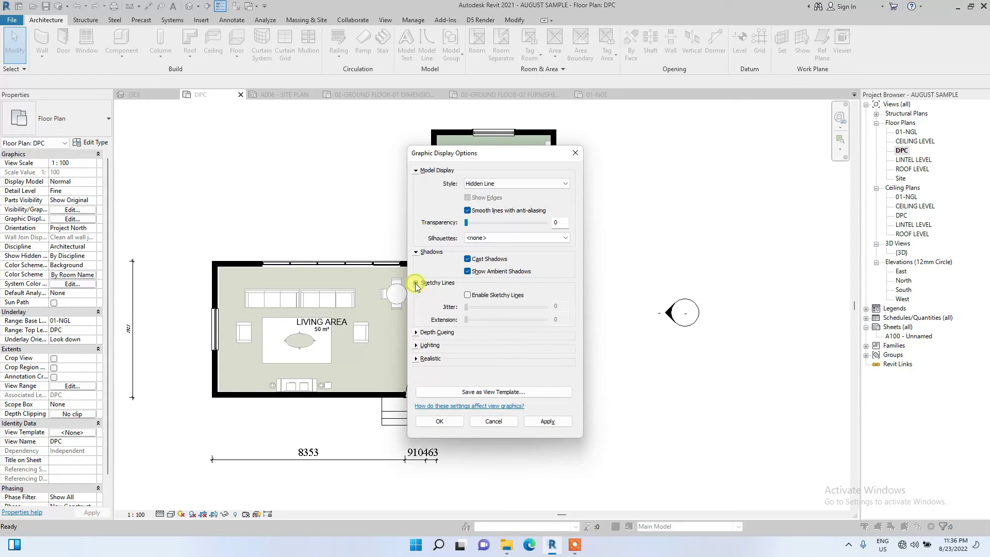
pyautogui.click(467, 295)
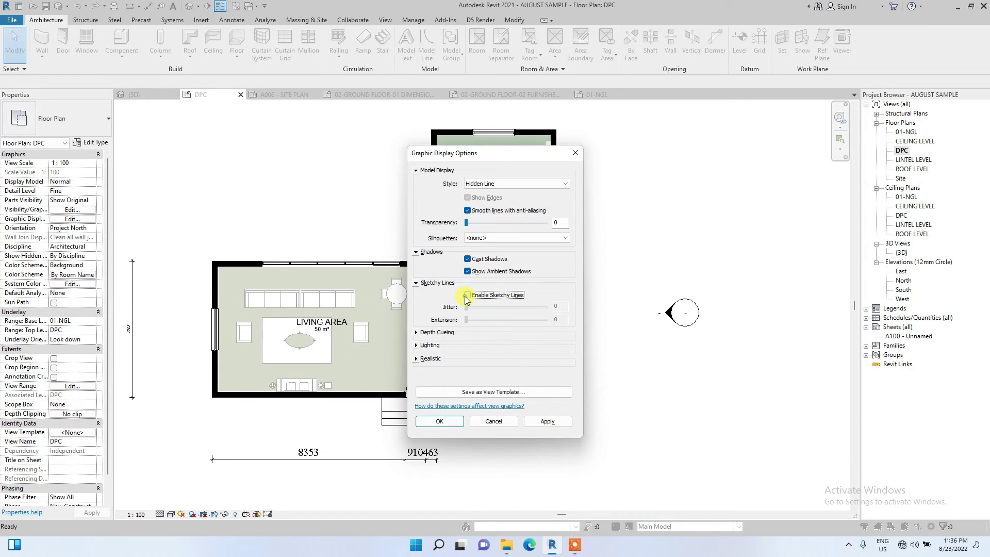
pyautogui.click(472, 320)
pyautogui.click(470, 321)
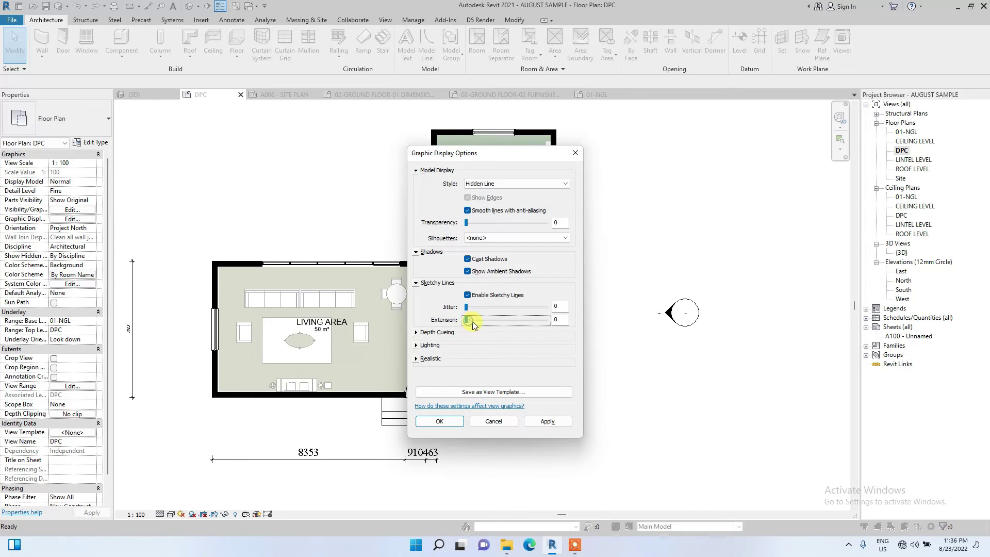
pyautogui.doubleClick(558, 319)
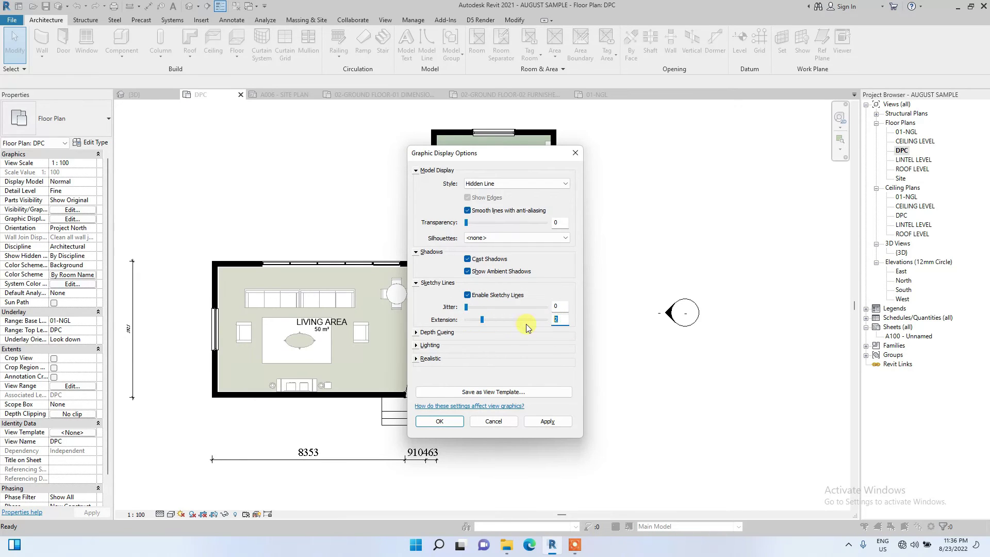
pyautogui.click(417, 334)
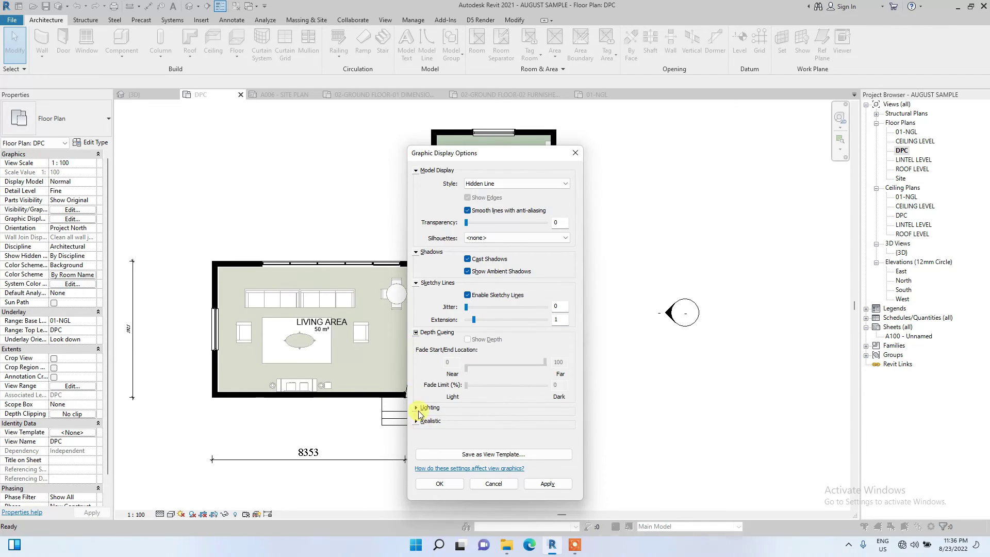
pyautogui.click(416, 333)
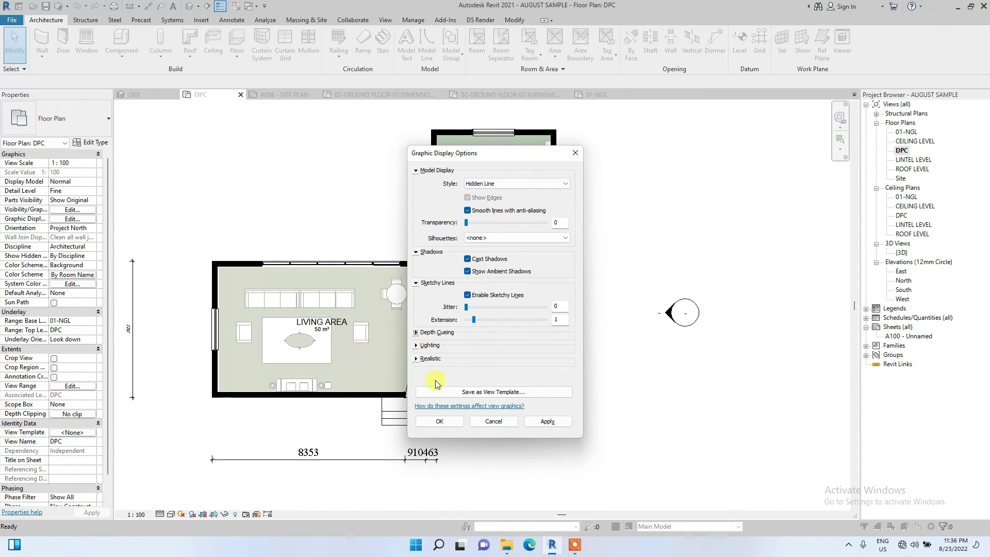
# Step: Set the view's lighting to sun 90, ambient light 40 and shadows 10, and apply the graphic display options
pyautogui.click(416, 346)
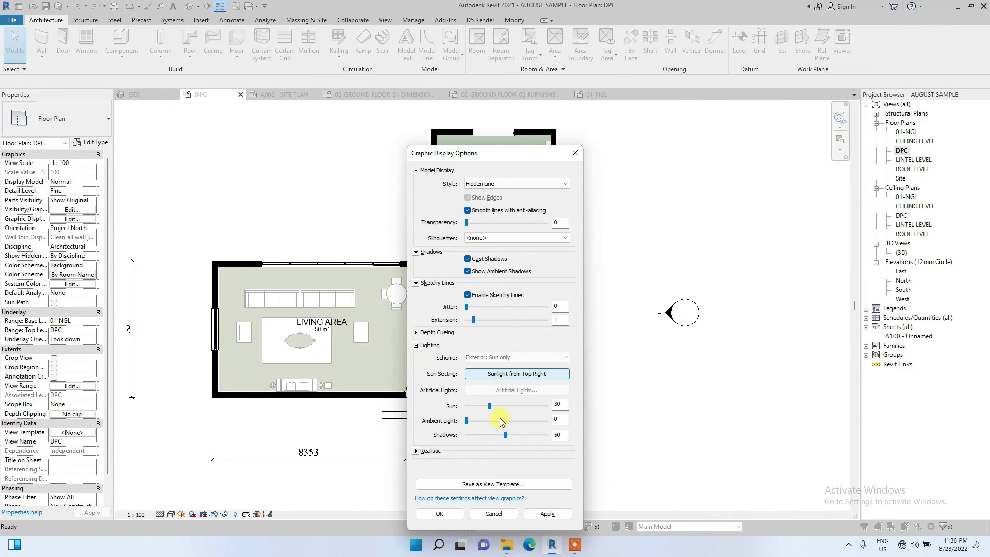
pyautogui.click(512, 406)
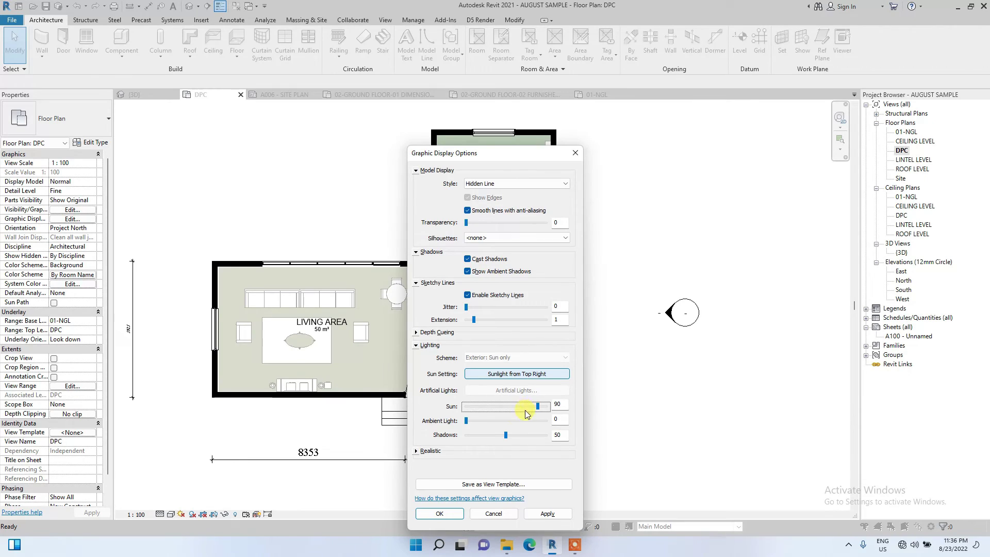
pyautogui.click(492, 421)
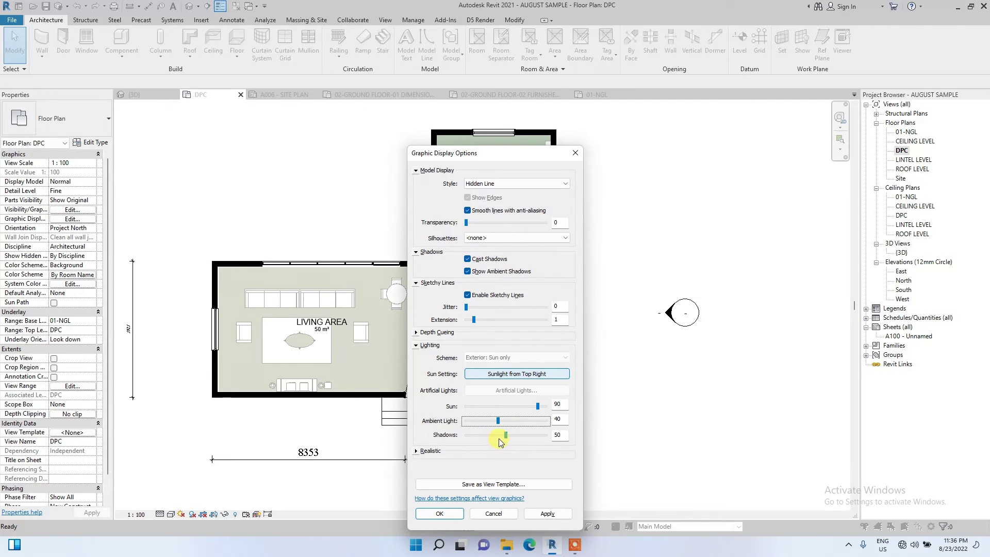
pyautogui.click(479, 435)
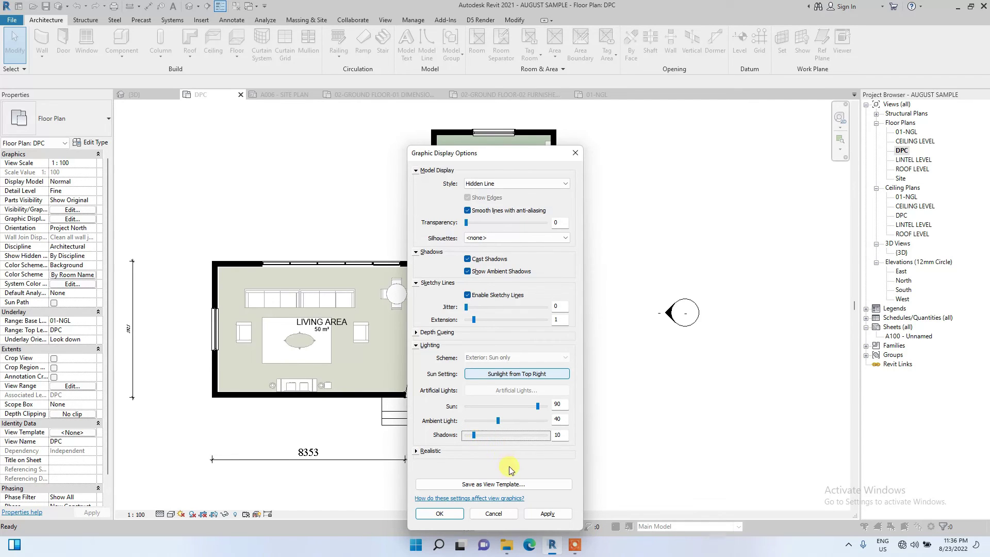
pyautogui.click(547, 514)
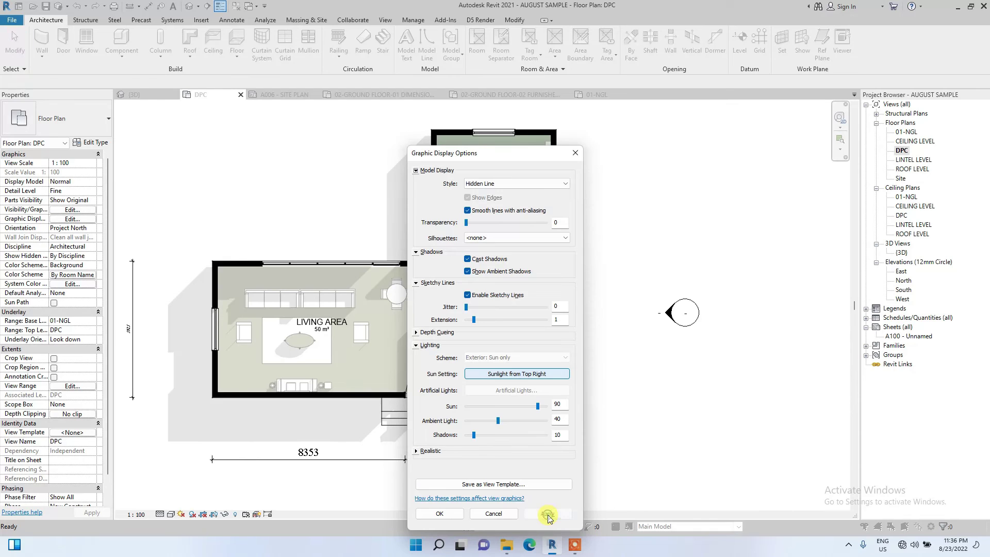
pyautogui.click(439, 514)
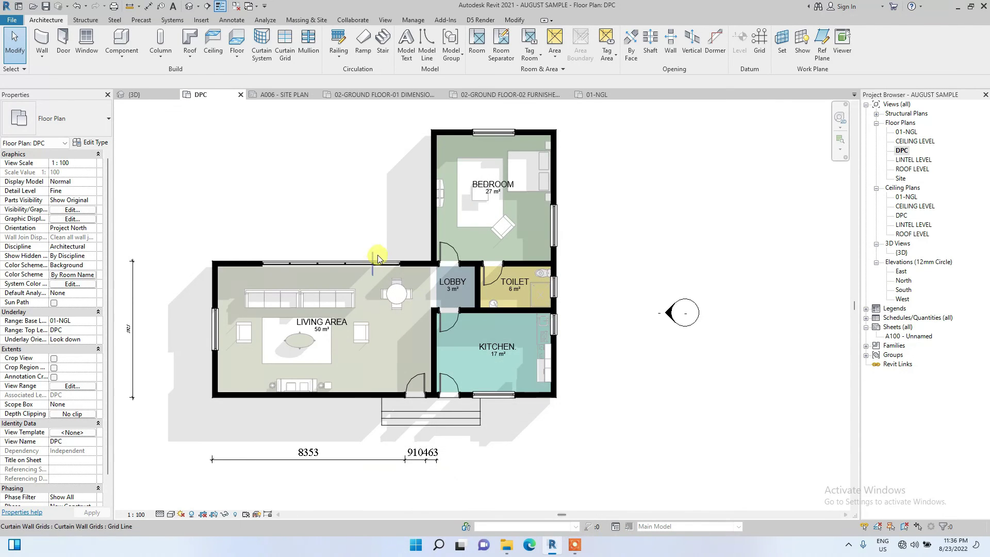
# Step: Examine how the shadows fall around the building and across the colored, furnished rooms of the floor plan
pyautogui.scroll(-4, 377, 258)
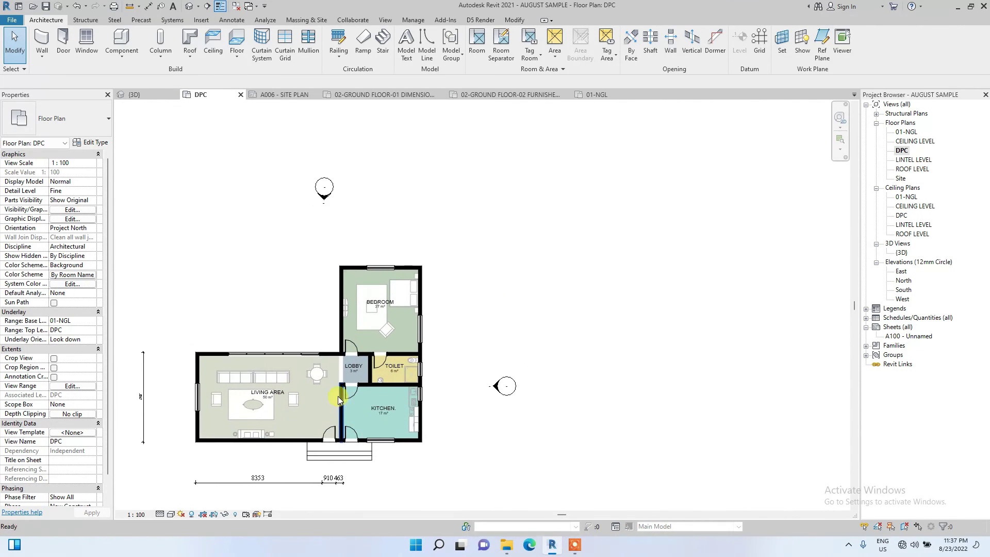
pyautogui.scroll(2, 353, 407)
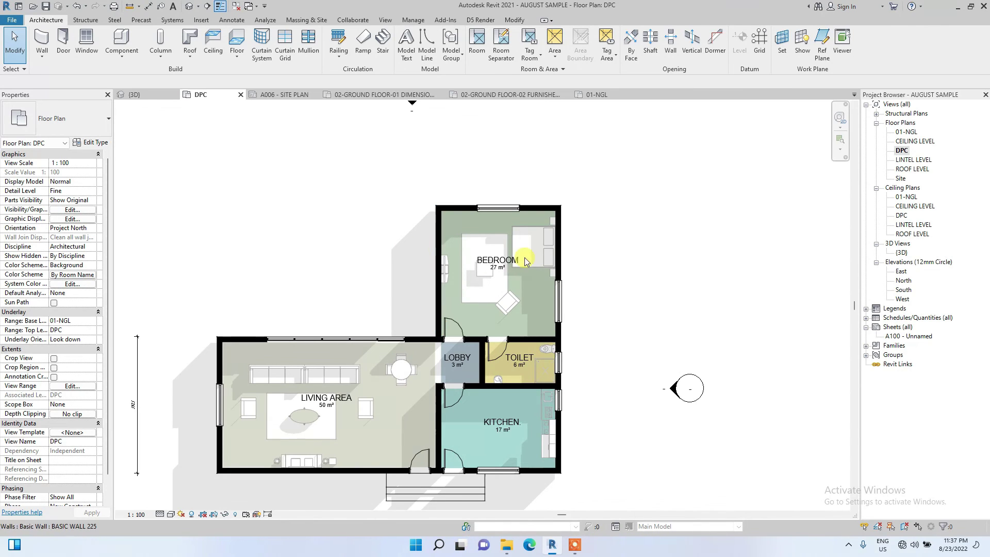
pyautogui.moveTo(469, 426); pyautogui.dragTo(369, 293, button='middle')
pyautogui.scroll(-2, 283, 293)
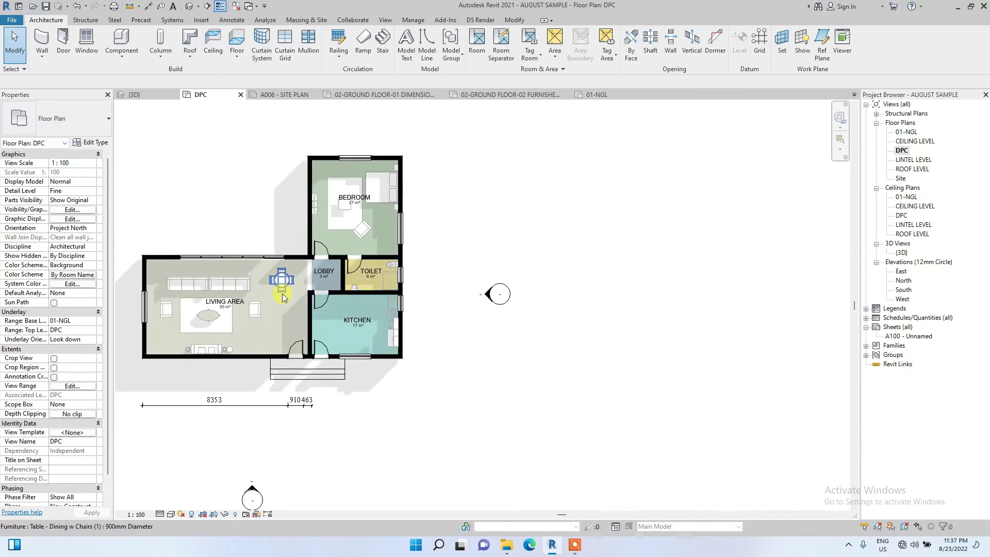
pyautogui.moveTo(282, 293); pyautogui.dragTo(384, 317, button='middle')
pyautogui.scroll(2, 312, 298)
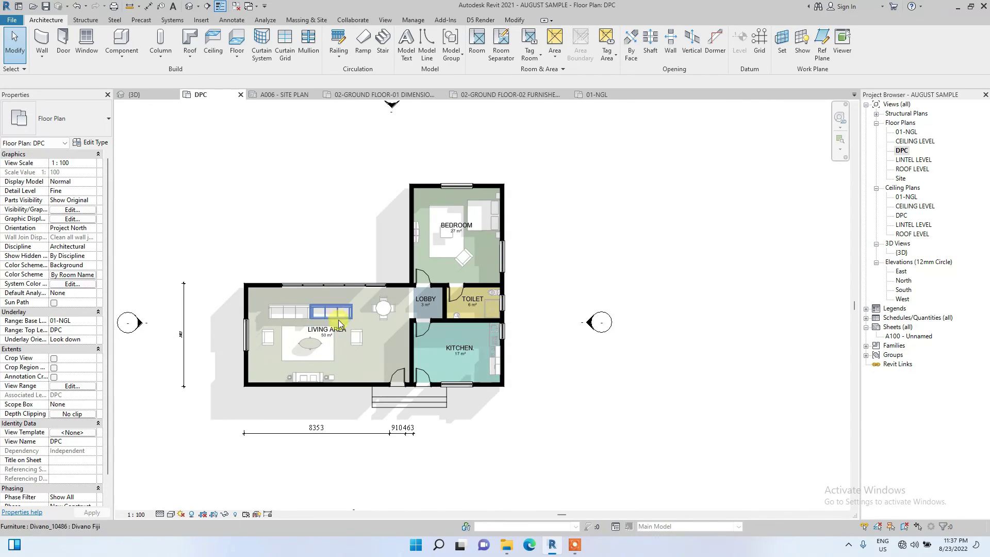
pyautogui.scroll(-1, 365, 292)
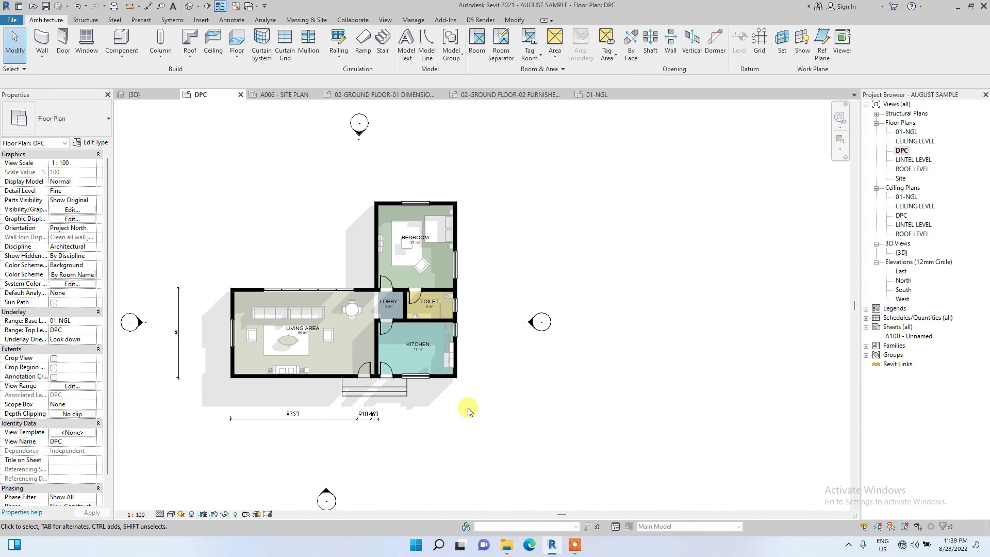